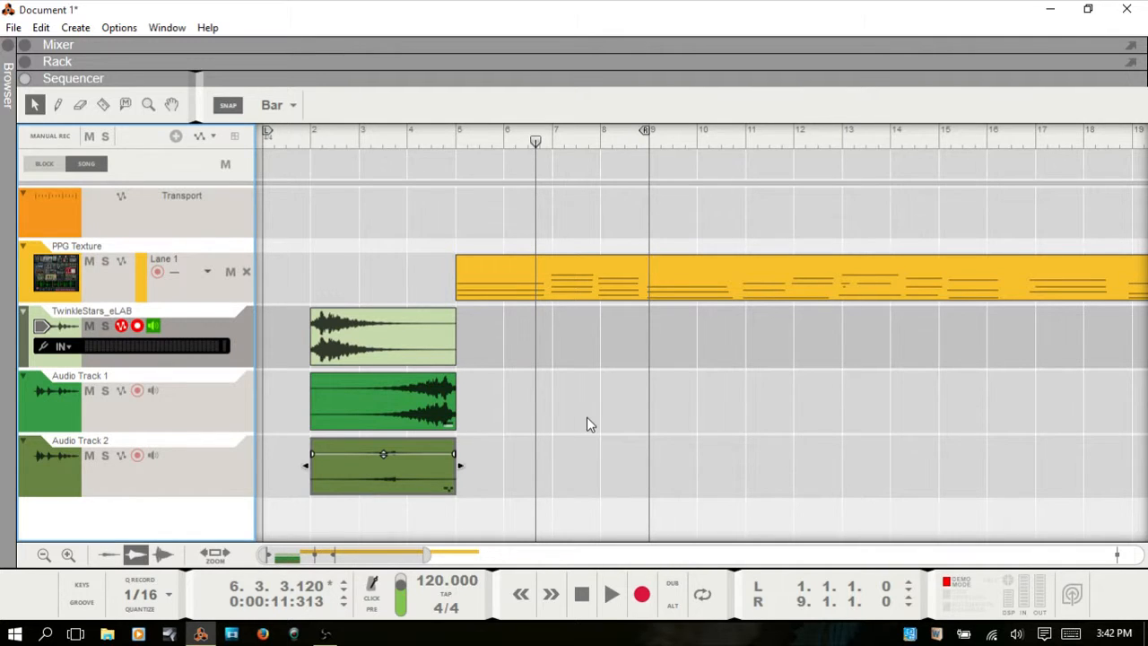
- Open the TwinkleStars_eLAB audio clip for inline slice editing
{"action": "left_click", "coordinate": [601, 282]}
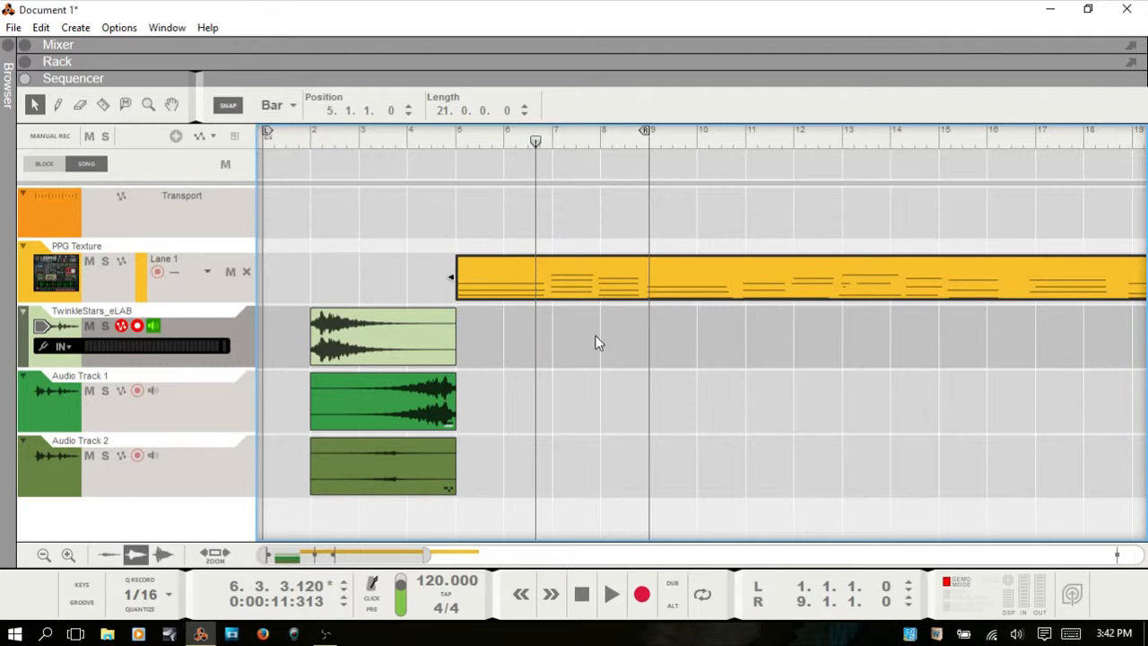
{"action": "double_click", "coordinate": [375, 331]}
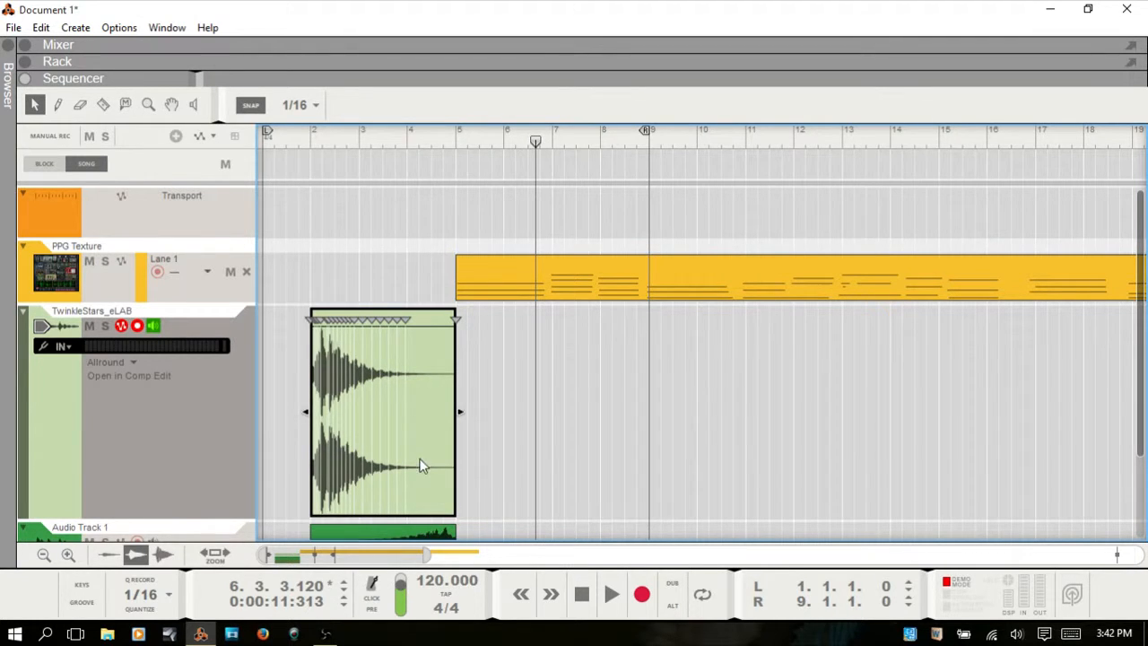
{"action": "key", "text": "h"}
{"action": "key", "text": "h"}
{"action": "key", "text": "h"}
{"action": "key", "text": "h"}
{"action": "key", "text": "h"}
{"action": "key", "text": "h"}
{"action": "key", "text": "h"}
{"action": "key", "text": "h"}
{"action": "key", "text": "h"}
{"action": "key", "text": "h"}
{"action": "key", "text": "h"}
{"action": "key", "text": "h"}
{"action": "key", "text": "h"}
{"action": "key", "text": "h"}
{"action": "key", "text": "h"}
{"action": "key", "text": "h"}
{"action": "key", "text": "h"}
{"action": "key", "text": "h"}
{"action": "key", "text": "h"}
{"action": "key", "text": "h"}
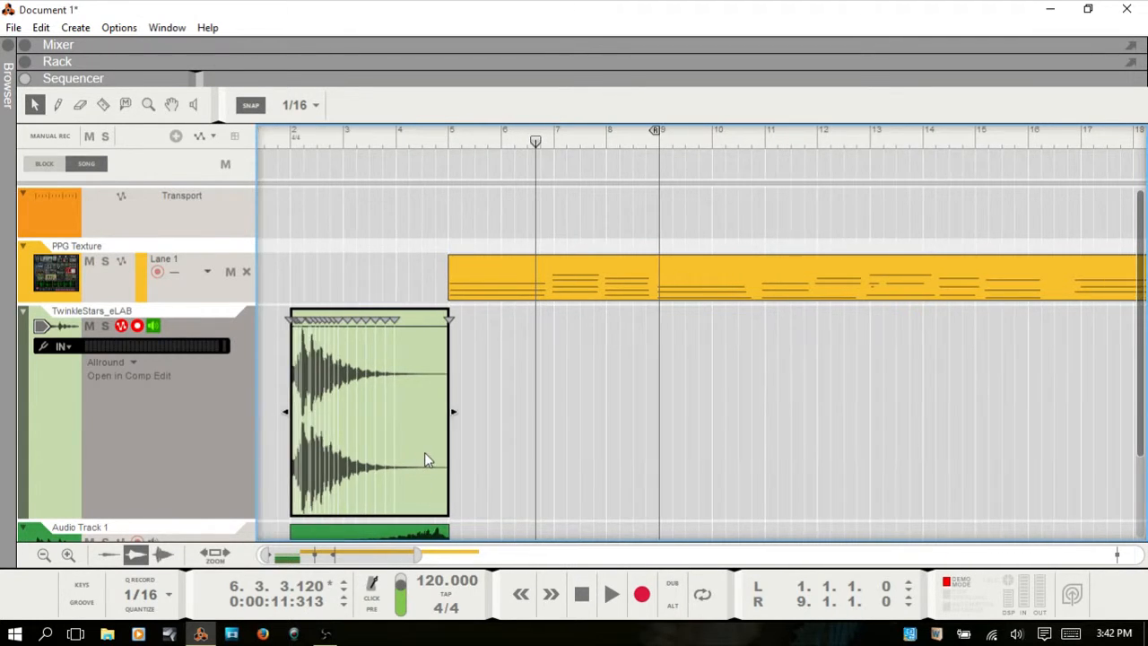
{"action": "left_click_drag", "start_coordinate": [316, 555], "coordinate": [286, 557]}
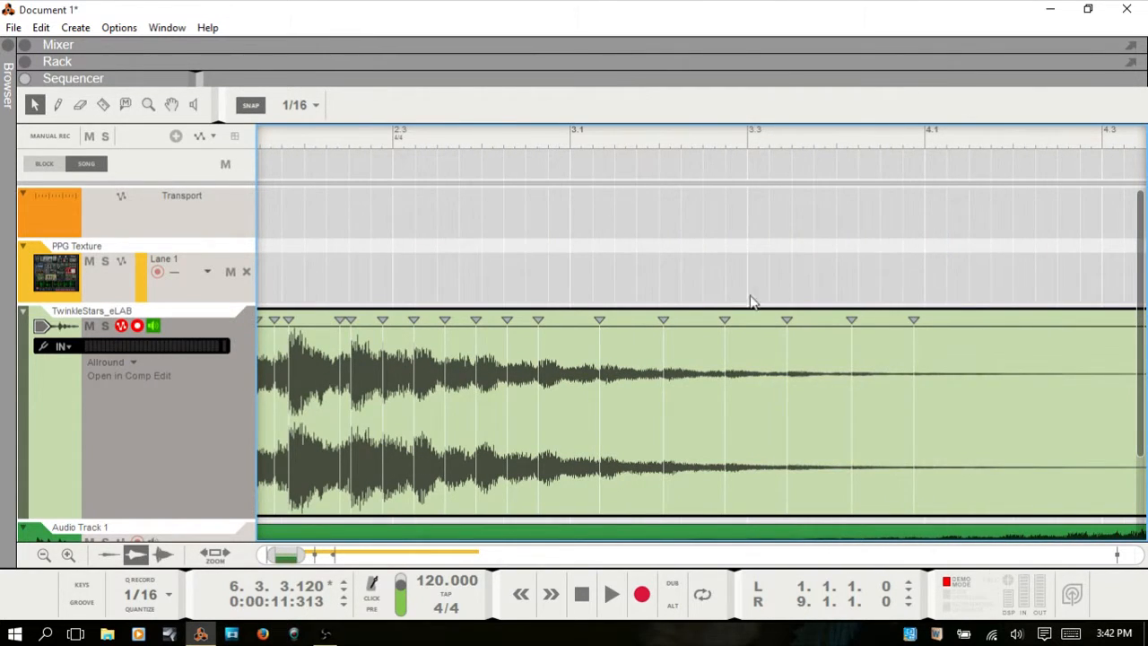
- Stretch the tail of the TwinkleStars_eLAB clip by shifting its last three slice markers further along the timeline, the final one to about 4.2
{"action": "mouse_move", "coordinate": [727, 320]}
{"action": "left_mouse_down"}
{"action": "mouse_move", "coordinate": [711, 321]}
{"action": "mouse_move", "coordinate": [727, 320]}
{"action": "left_mouse_up"}
{"action": "left_click_drag", "start_coordinate": [912, 319], "coordinate": [1014, 318]}
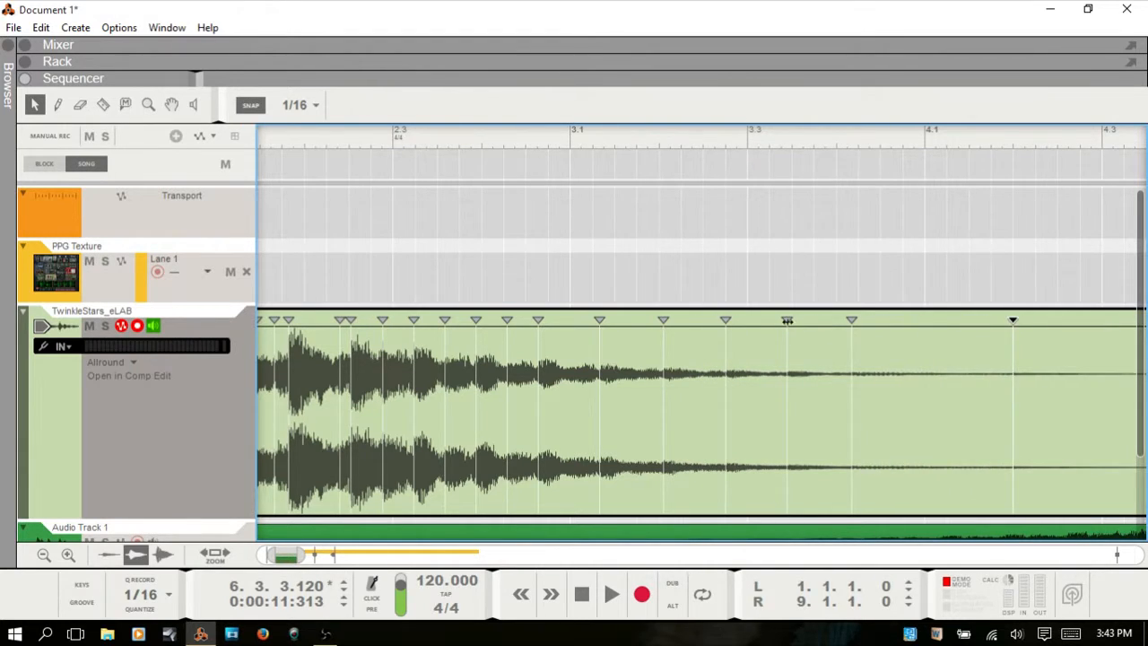
{"action": "left_click_drag", "start_coordinate": [786, 320], "coordinate": [904, 324]}
{"action": "left_click", "coordinate": [663, 320]}
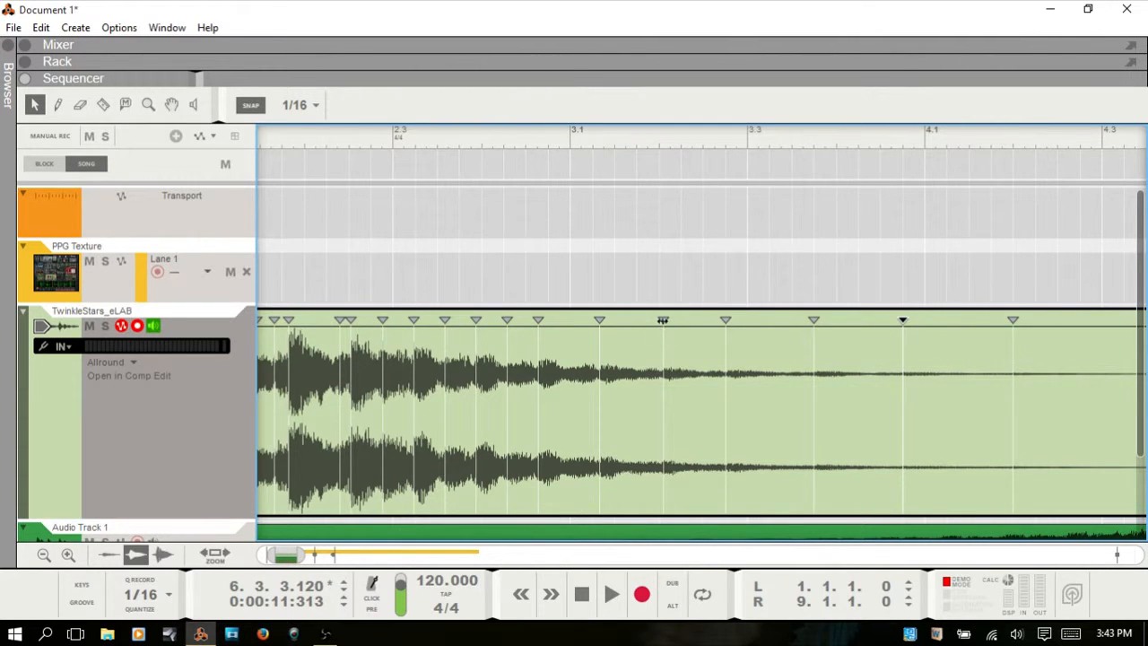
- Select the run of slice markers from just after 2.2 to about 3.2 in the TwinkleStars_eLAB clip and delete them
{"action": "mouse_move", "coordinate": [662, 320]}
{"action": "left_mouse_down"}
{"action": "mouse_move", "coordinate": [417, 318]}
{"action": "mouse_move", "coordinate": [322, 302]}
{"action": "left_mouse_up"}
{"action": "key", "text": "Delete"}
{"action": "key", "text": "Delete"}
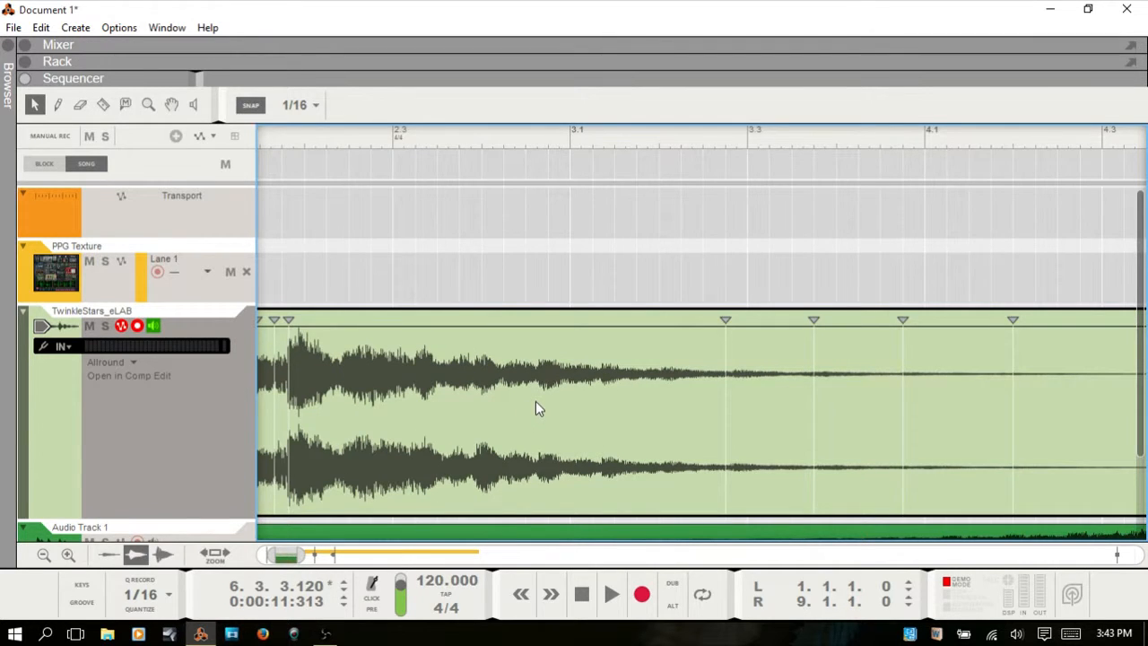
- View the stretch type options of the TwinkleStars_eLAB track and leave the clip's inline editing
{"action": "left_click", "coordinate": [129, 363]}
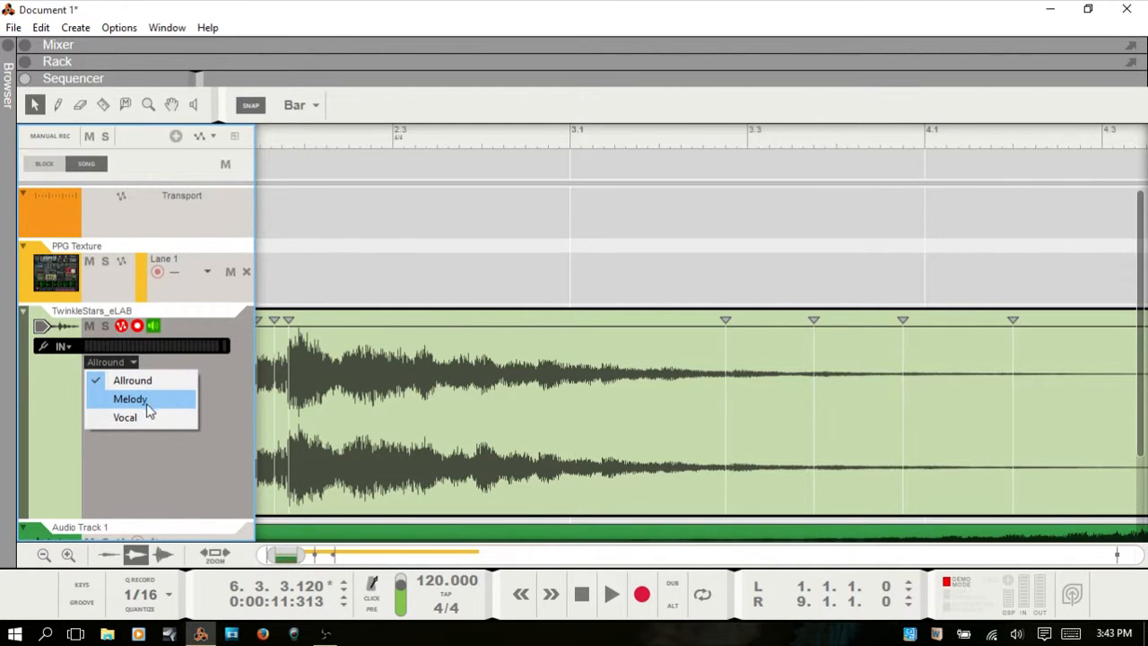
{"action": "left_click", "coordinate": [233, 415]}
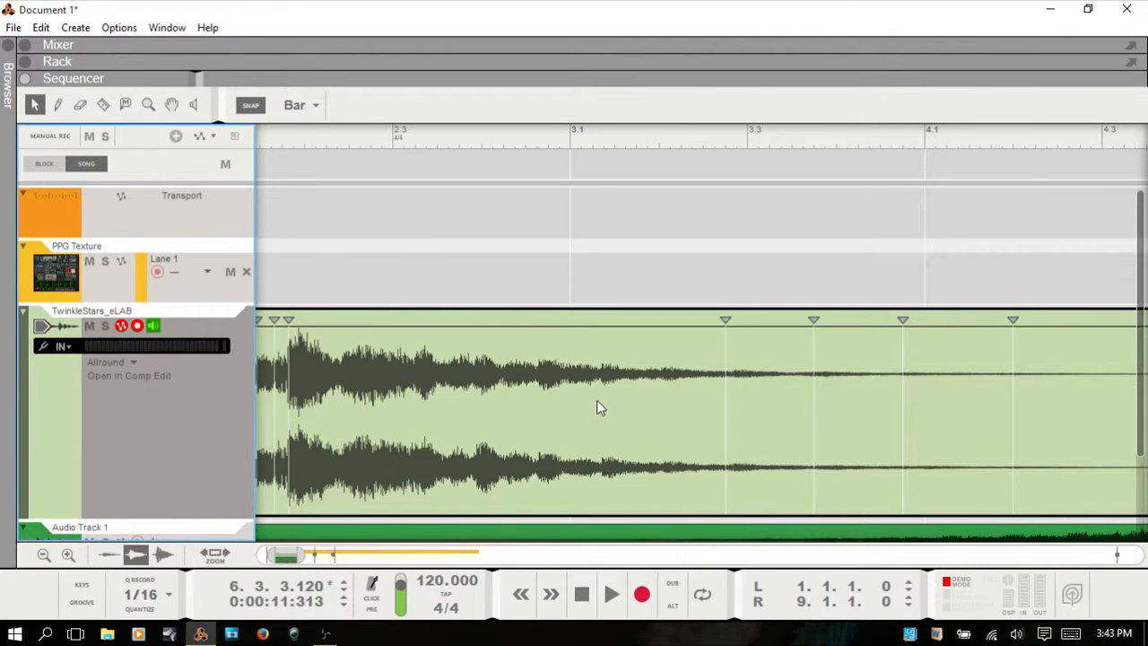
{"action": "key", "text": "Escape"}
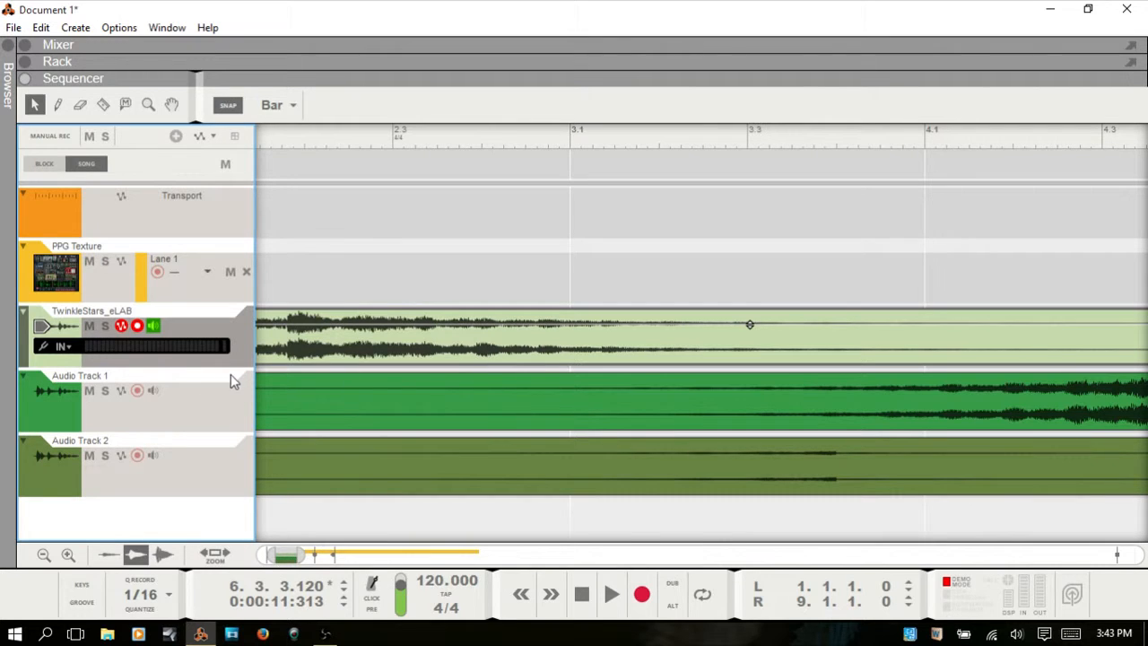
- Open the PPG Texture note clip to examine its notes, and return to the arrangement
{"action": "key", "text": "g"}
{"action": "key", "text": "g"}
{"action": "key", "text": "g"}
{"action": "key", "text": "g"}
{"action": "key", "text": "g"}
{"action": "key", "text": "g"}
{"action": "key", "text": "g"}
{"action": "key", "text": "g"}
{"action": "key", "text": "g"}
{"action": "key", "text": "g"}
{"action": "key", "text": "g"}
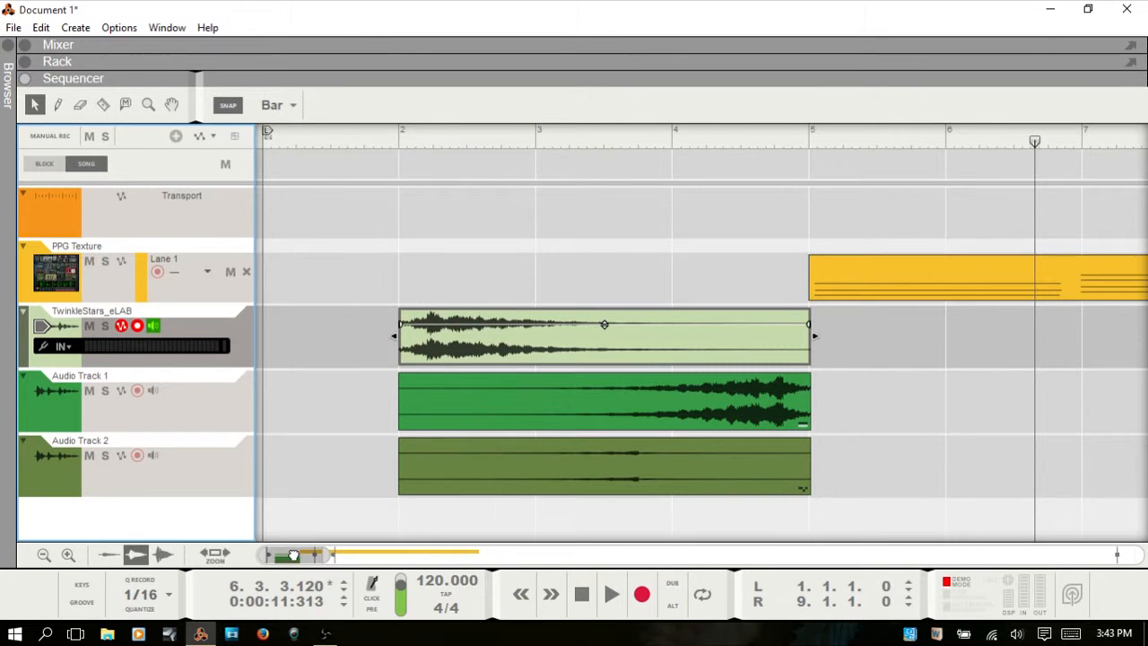
{"action": "left_click_drag", "start_coordinate": [285, 554], "coordinate": [309, 553]}
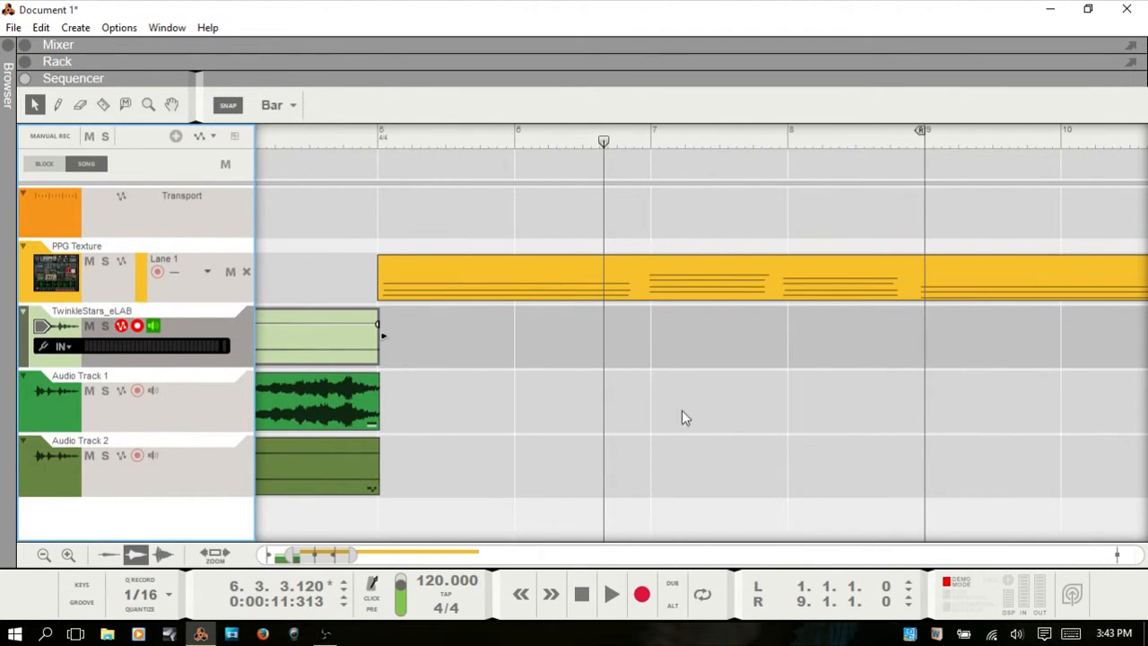
{"action": "left_click", "coordinate": [731, 278]}
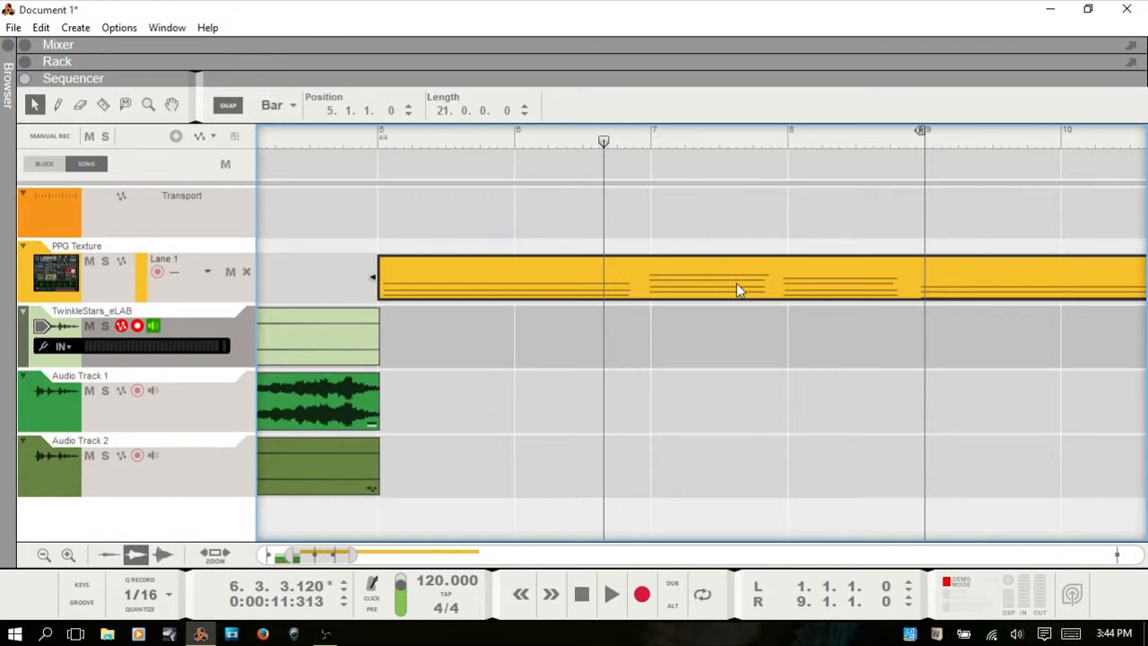
{"action": "double_click", "coordinate": [736, 282]}
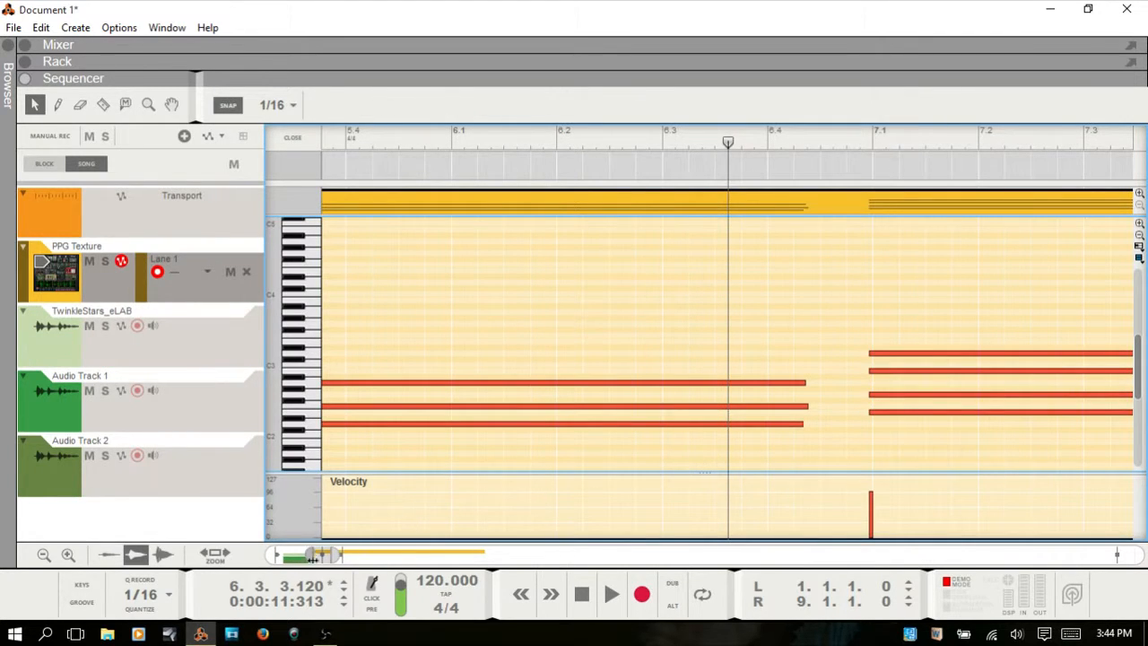
{"action": "mouse_move", "coordinate": [323, 557]}
{"action": "left_mouse_down"}
{"action": "mouse_move", "coordinate": [346, 558]}
{"action": "mouse_move", "coordinate": [314, 556]}
{"action": "left_mouse_up"}
{"action": "key", "text": "ctrl+e"}
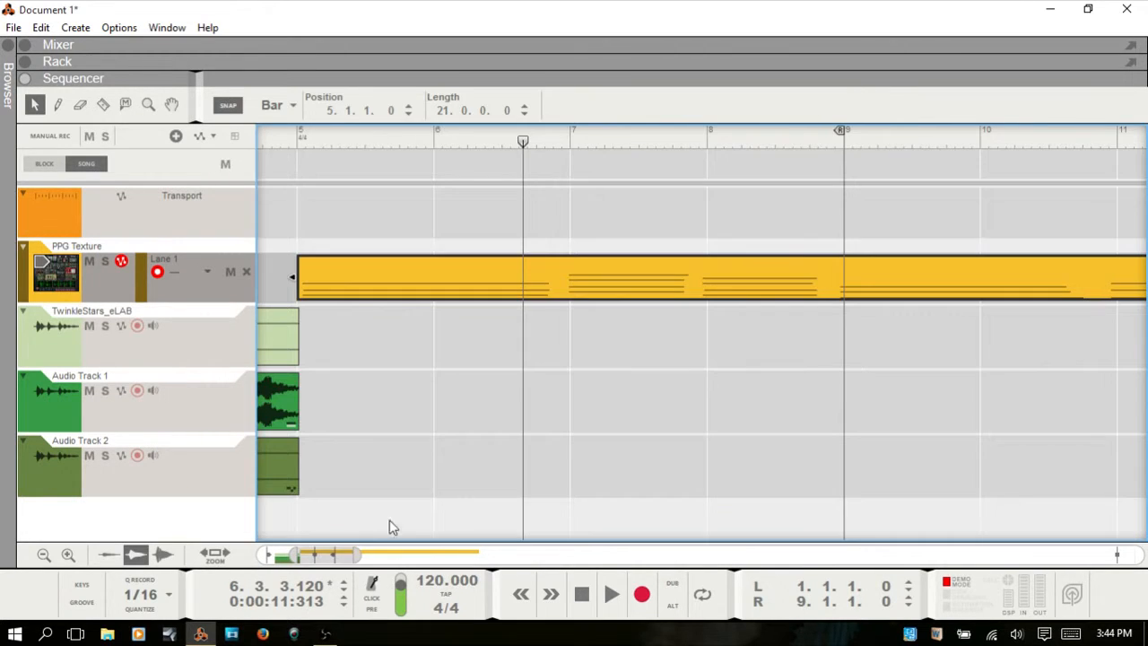
- Open the Audio Track 2 clip in Comp Edit with the end of its reversed and imported takes in view
{"action": "left_click_drag", "start_coordinate": [339, 554], "coordinate": [312, 554]}
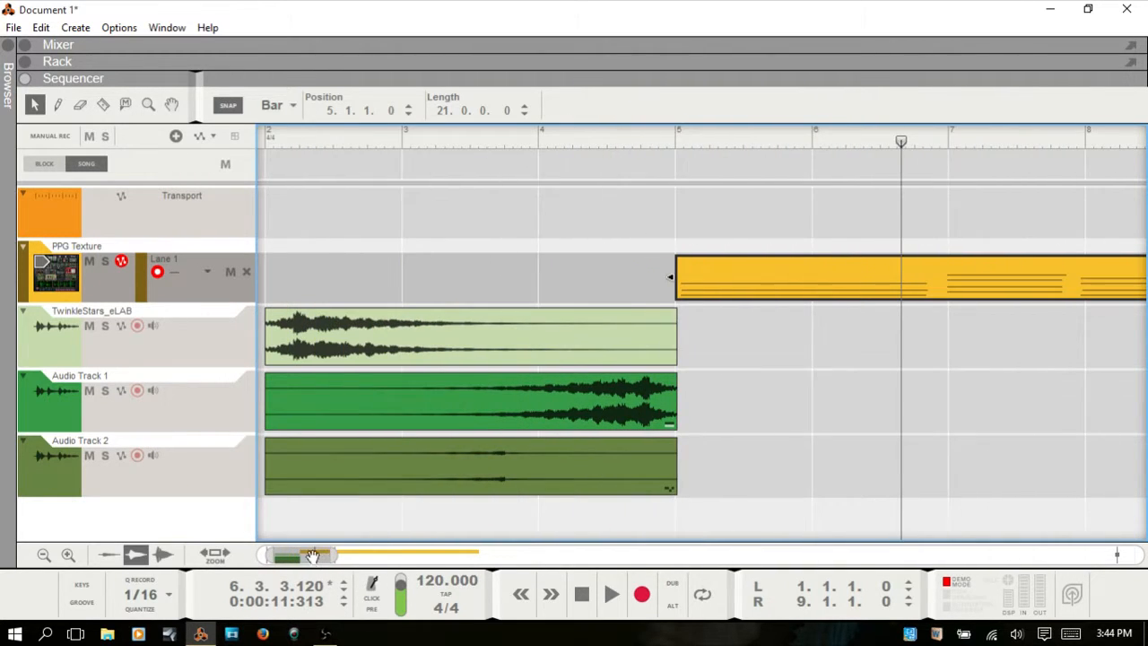
{"action": "left_click", "coordinate": [486, 475]}
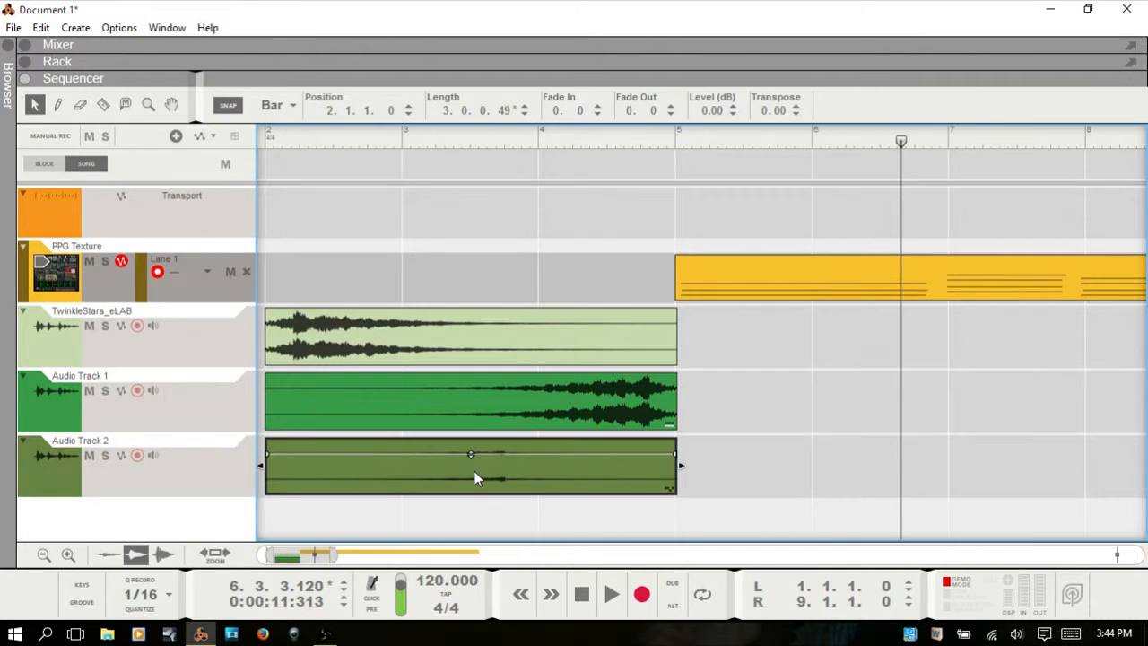
{"action": "double_click", "coordinate": [473, 470]}
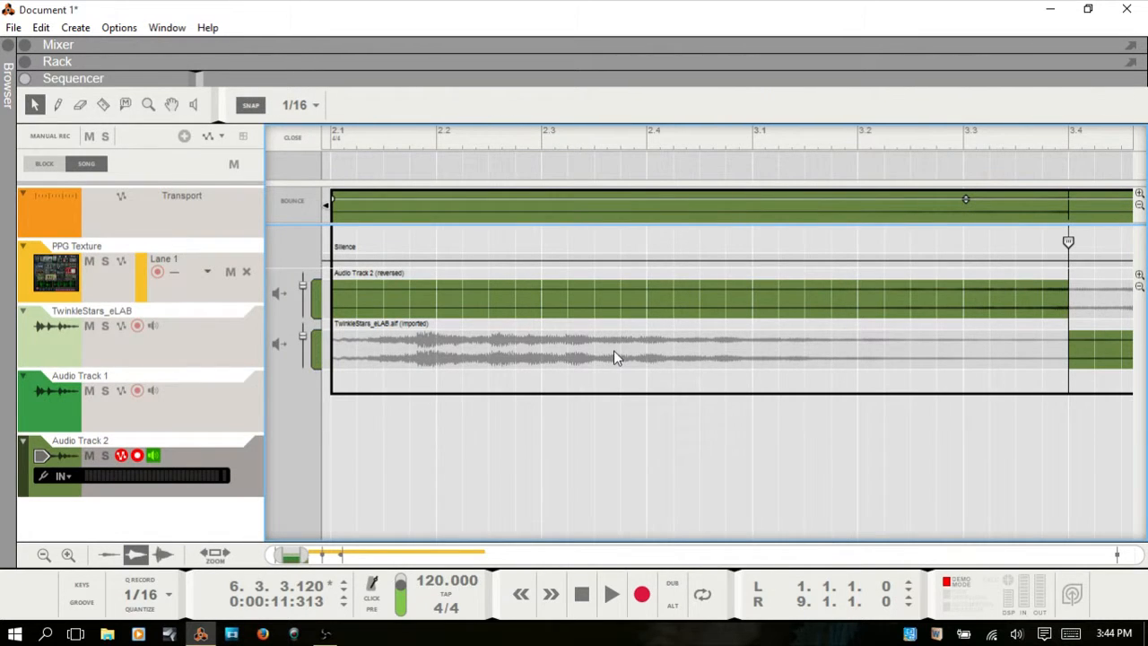
{"action": "mouse_move", "coordinate": [294, 554]}
{"action": "left_mouse_down"}
{"action": "mouse_move", "coordinate": [304, 554]}
{"action": "mouse_move", "coordinate": [294, 554]}
{"action": "left_mouse_up"}
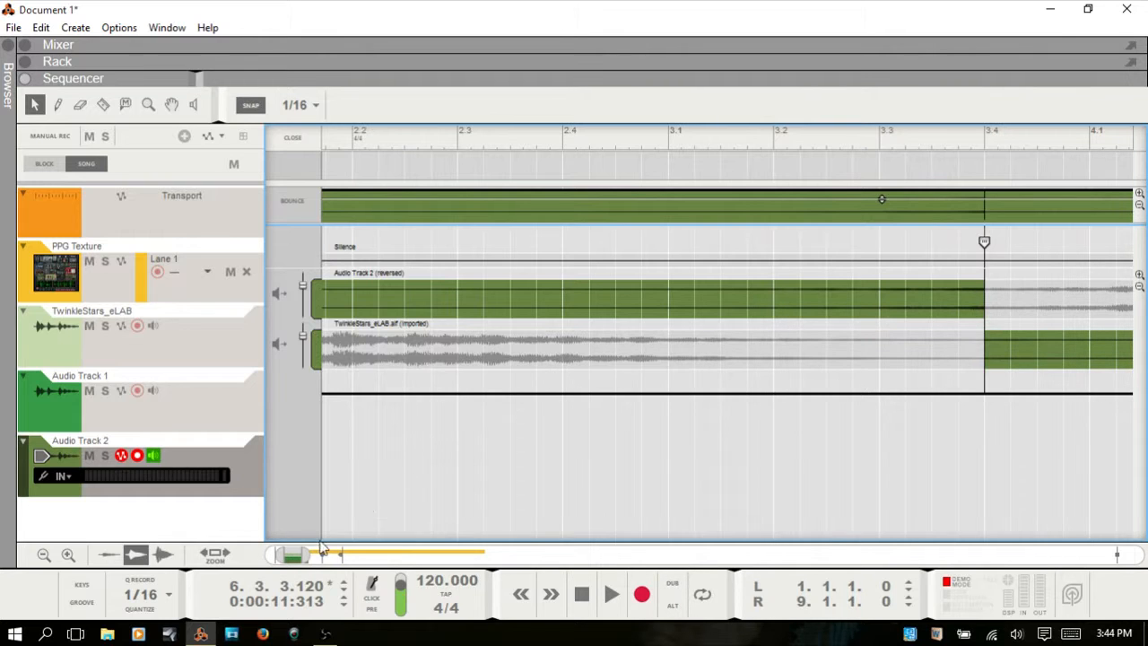
{"action": "left_click_drag", "start_coordinate": [289, 550], "coordinate": [299, 551]}
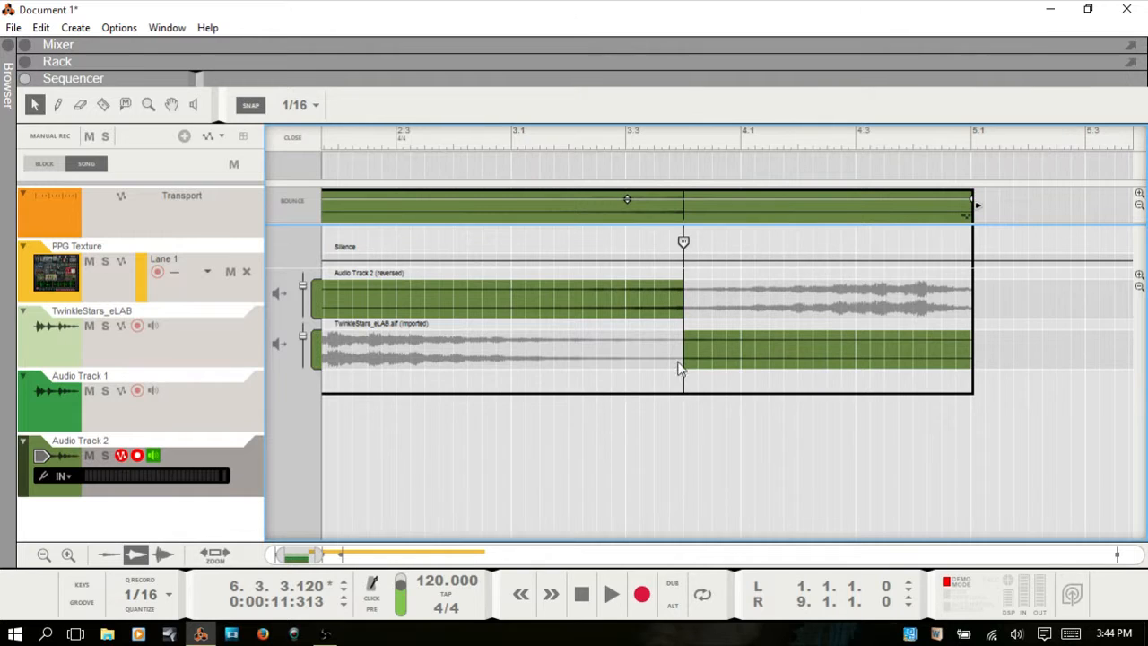
- Using the Razor tool, comp in Audio Track 2's reversed take from 4.3 onward and its imported take between 2.3 and 3.1
{"action": "key", "text": "r"}
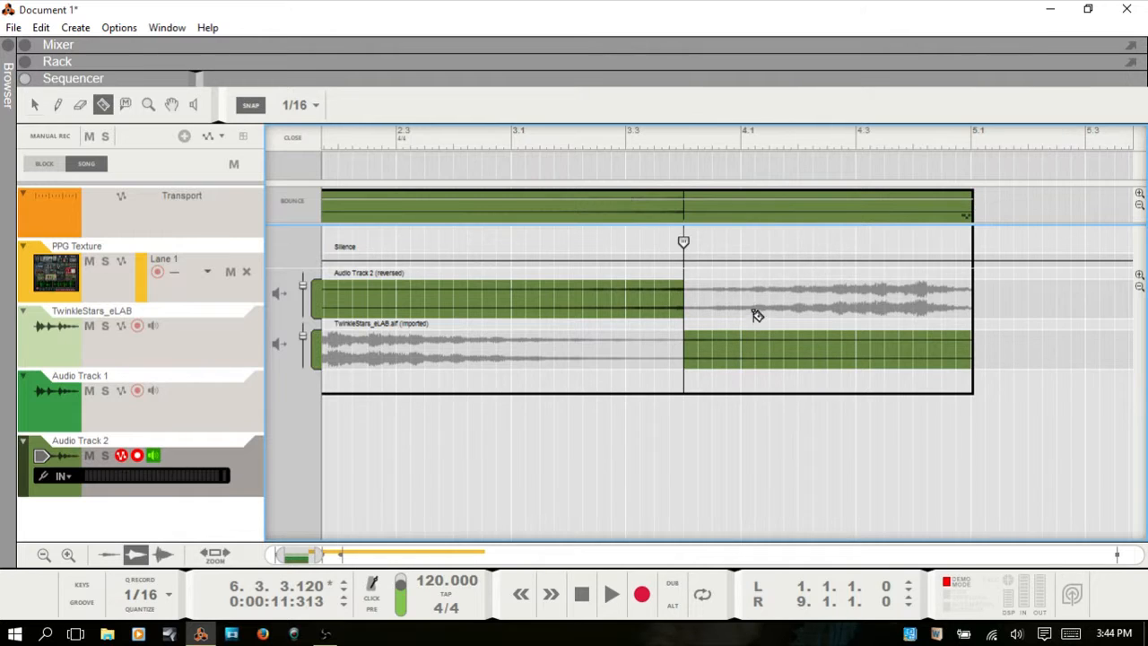
{"action": "left_click", "coordinate": [857, 296]}
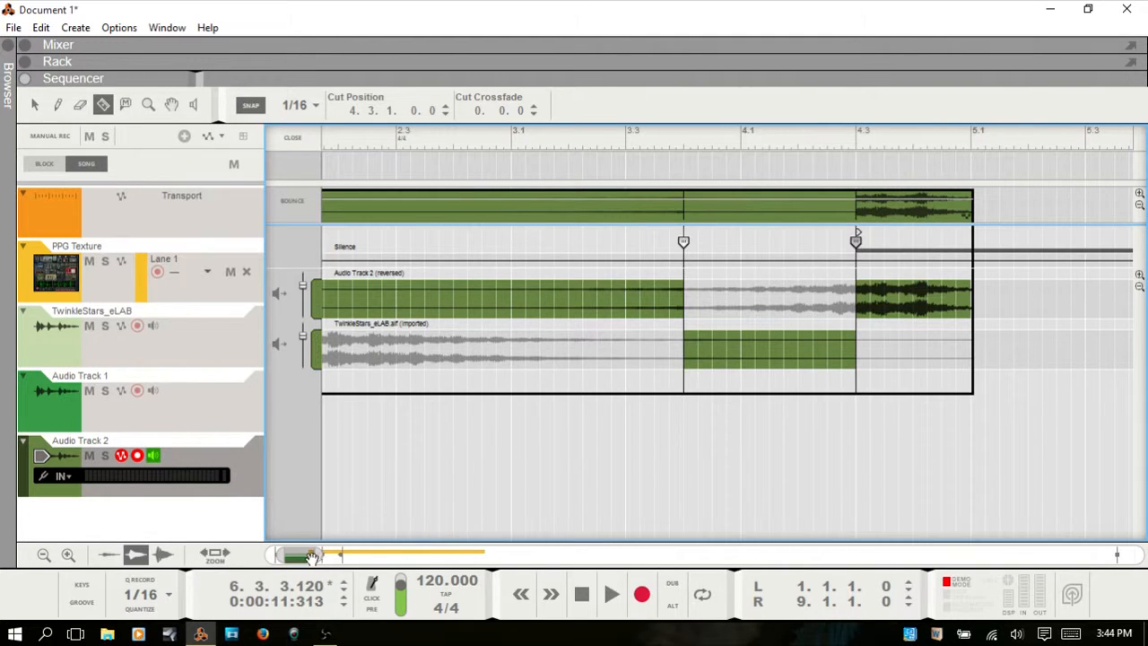
{"action": "left_click_drag", "start_coordinate": [307, 557], "coordinate": [298, 556]}
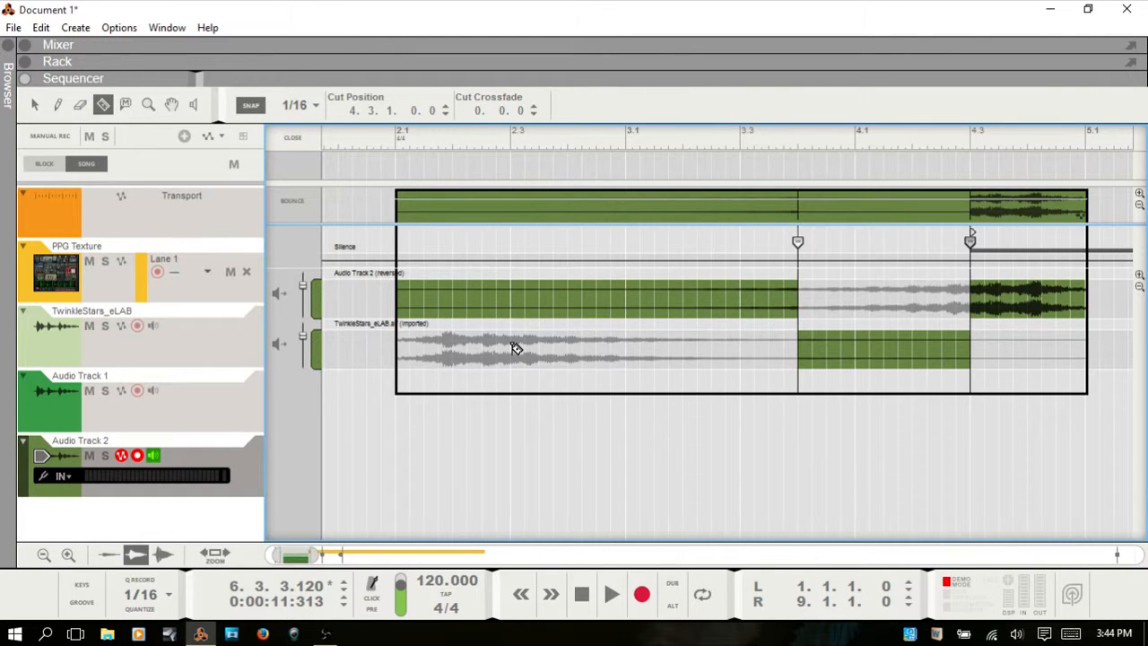
{"action": "left_click_drag", "start_coordinate": [516, 348], "coordinate": [624, 348]}
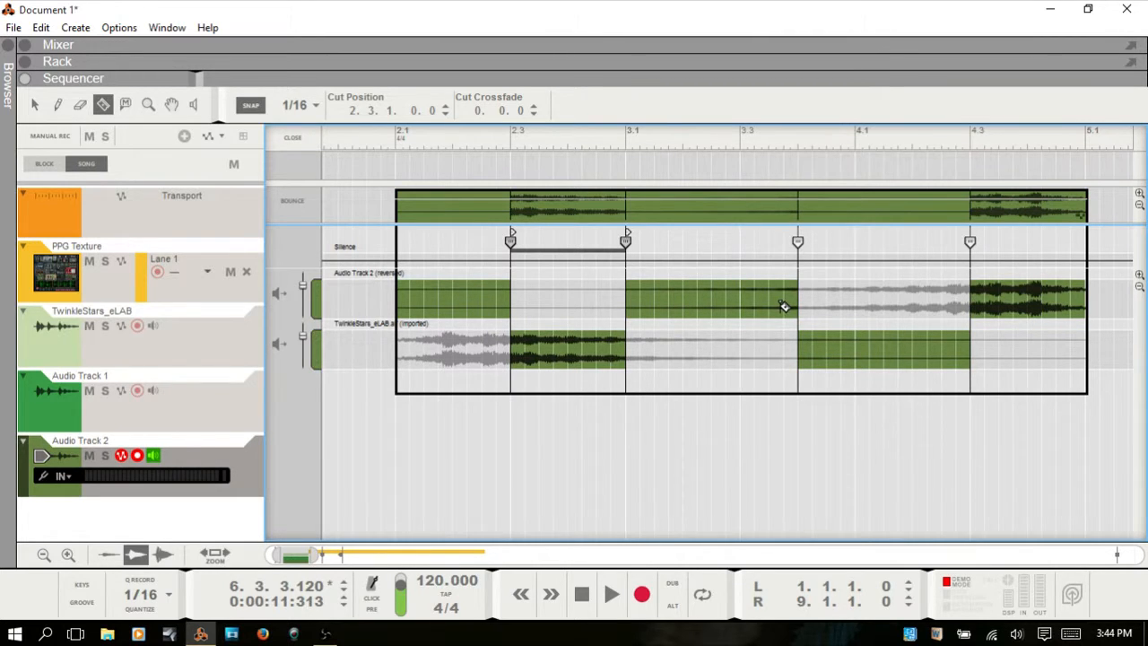
- Bounce the Audio Track 2 comp to a new take and close the comp editor
{"action": "left_click", "coordinate": [292, 202]}
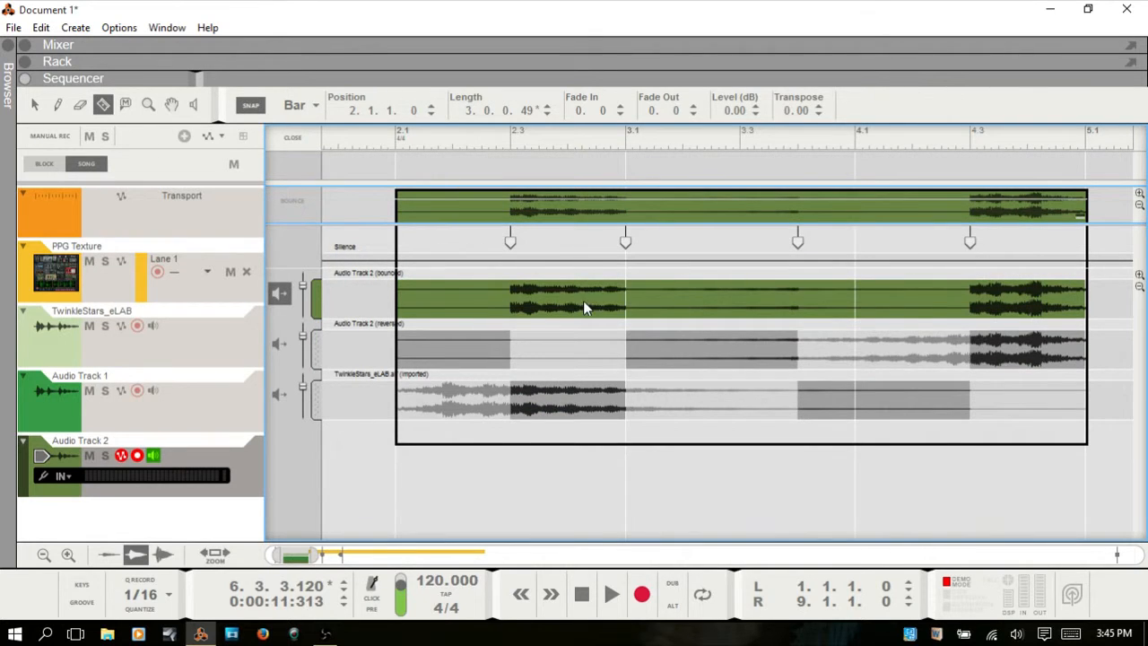
{"action": "left_click", "coordinate": [279, 296]}
{"action": "key", "text": "Escape"}
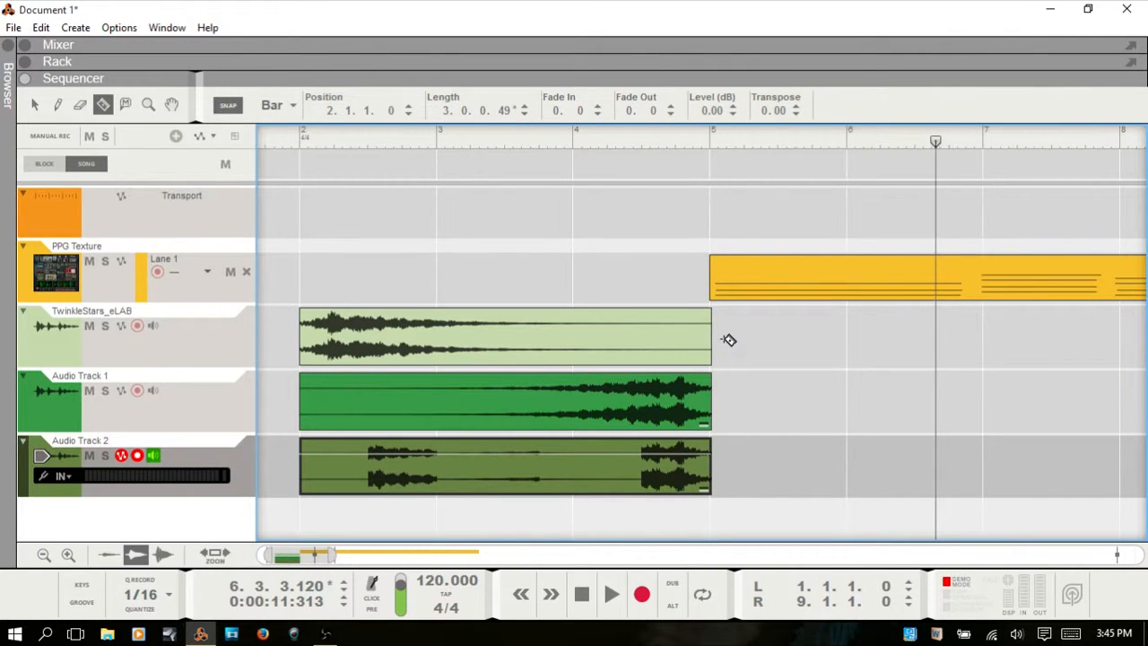
- Reopen the Audio Track 2 clip in Comp Edit, turn off Single Take mode, and return to the arrangement
{"action": "key", "text": "q"}
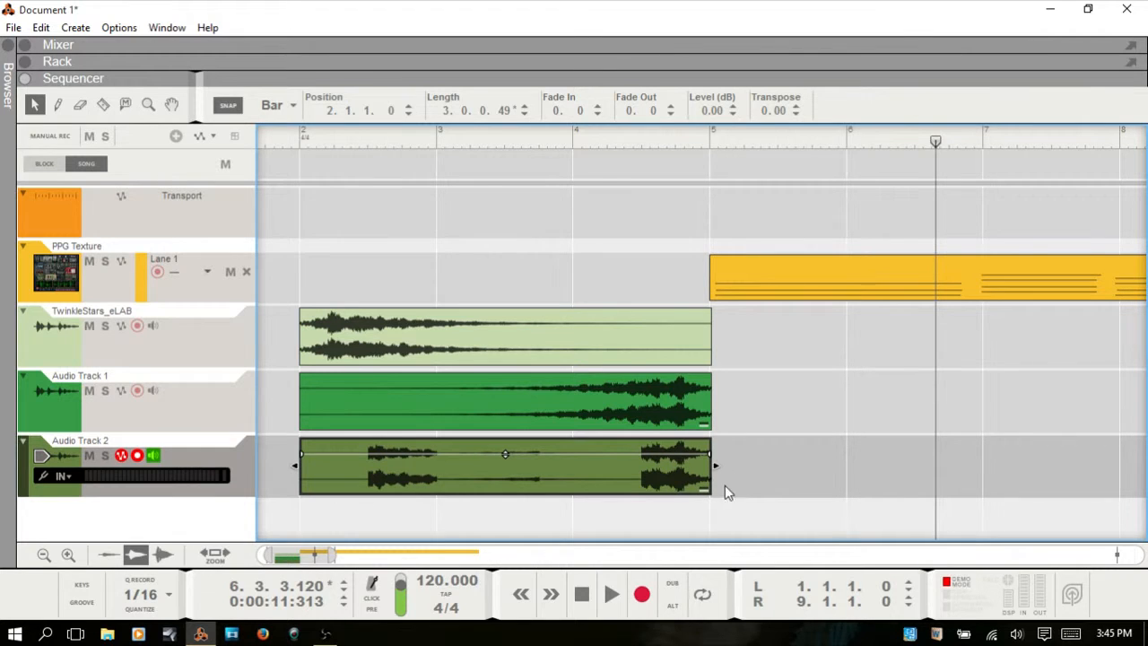
{"action": "double_click", "coordinate": [563, 472]}
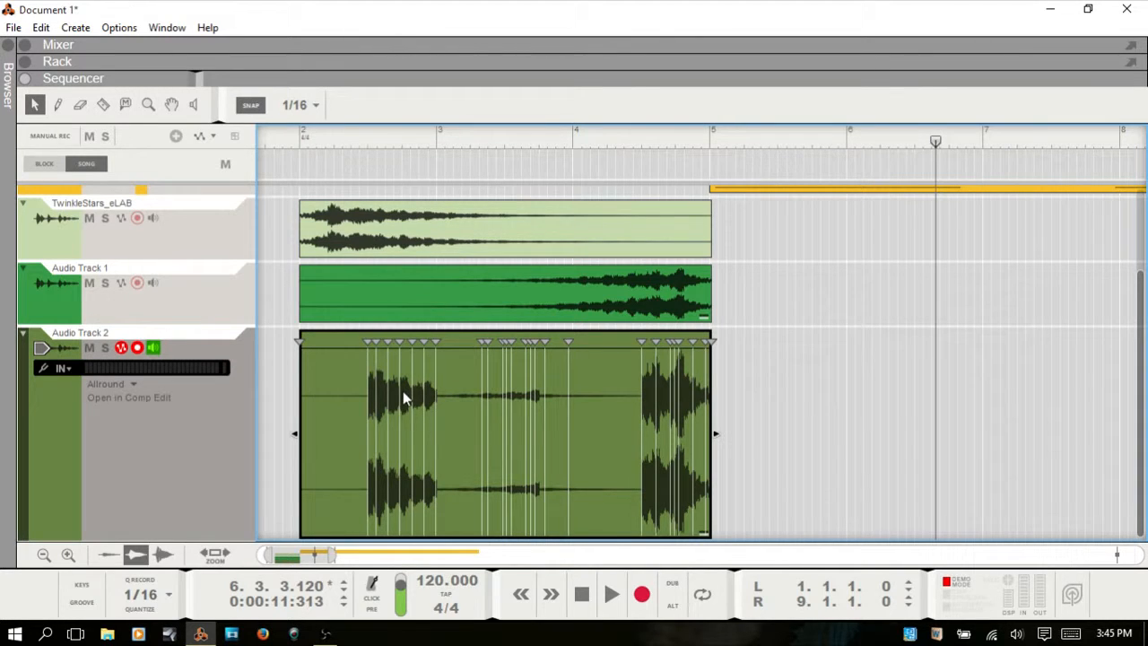
{"action": "left_click", "coordinate": [104, 396]}
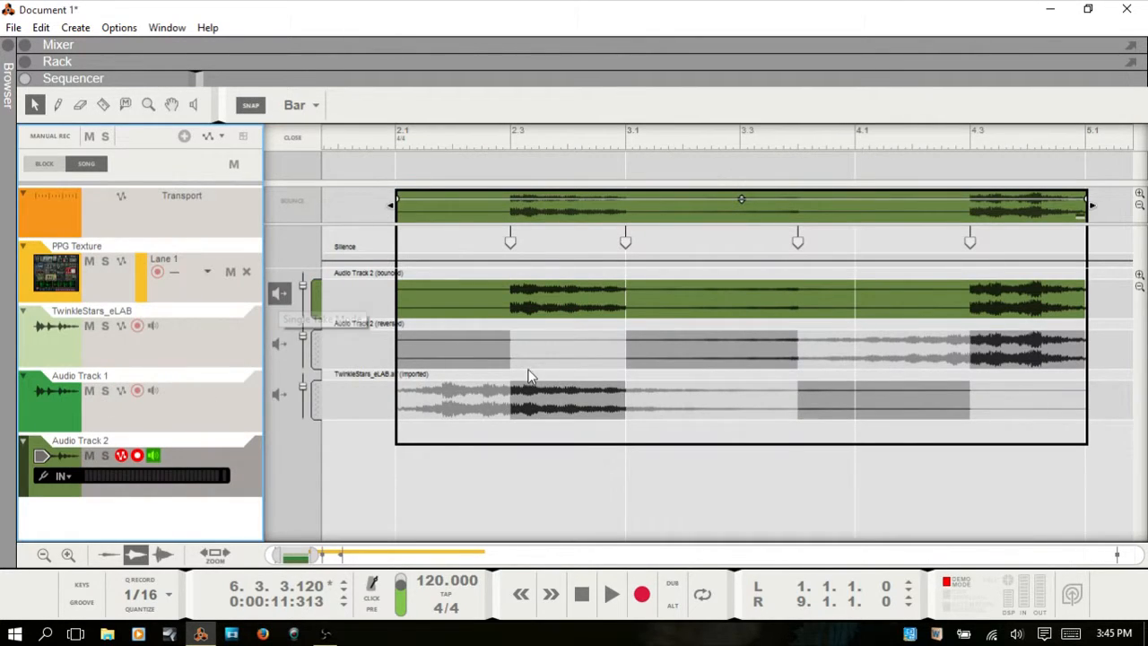
{"action": "left_click", "coordinate": [283, 302]}
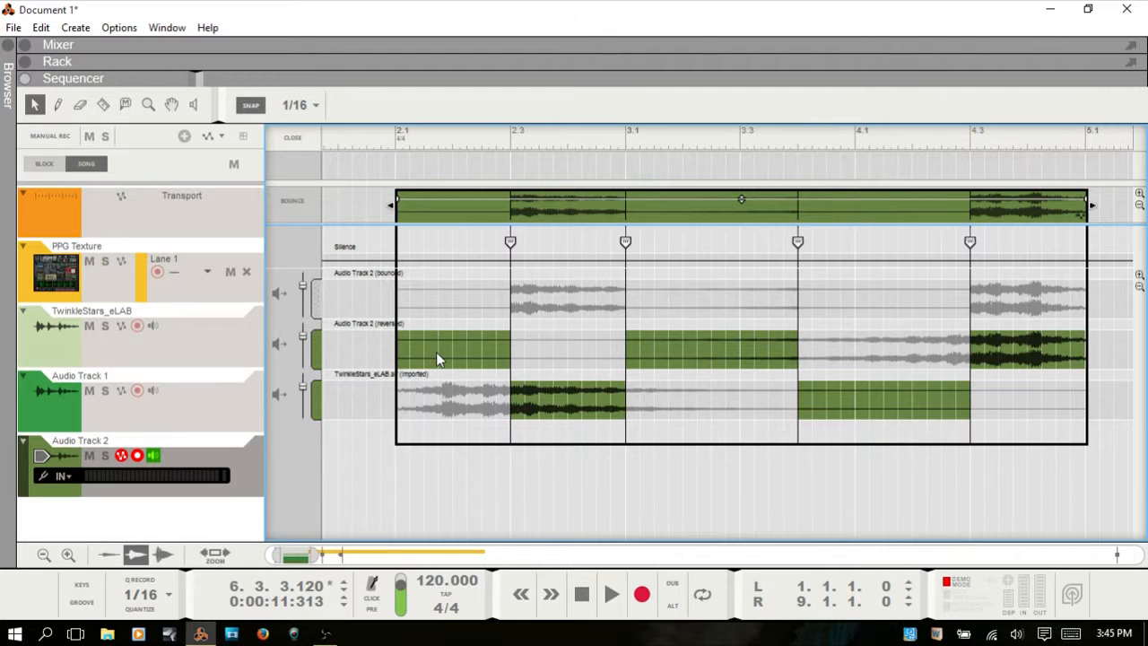
{"action": "key", "text": "Escape"}
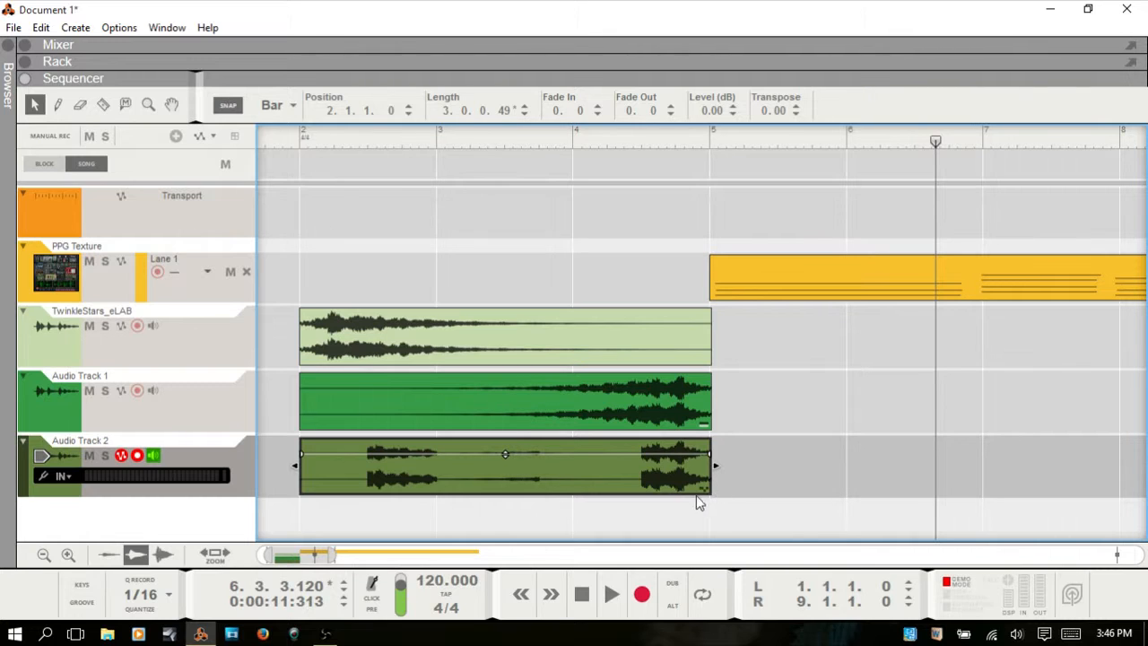
- Open the Audio Track 1 clip in Comp Edit to examine its reversed and imported takes, and return to the arrangement
{"action": "left_click", "coordinate": [654, 412]}
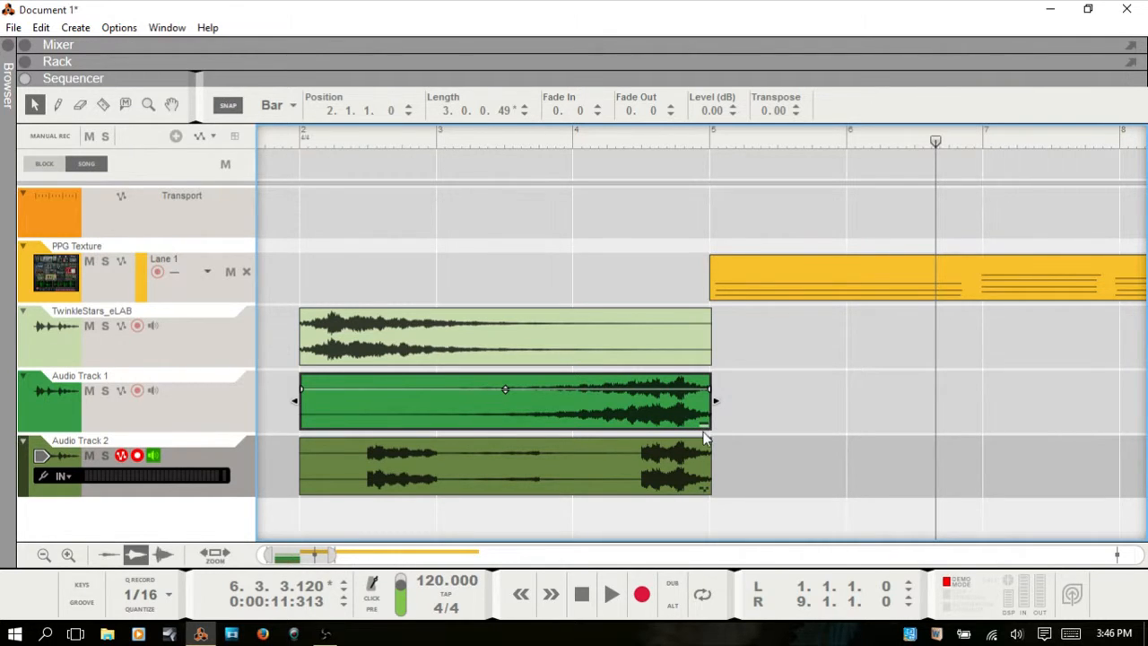
{"action": "double_click", "coordinate": [613, 404]}
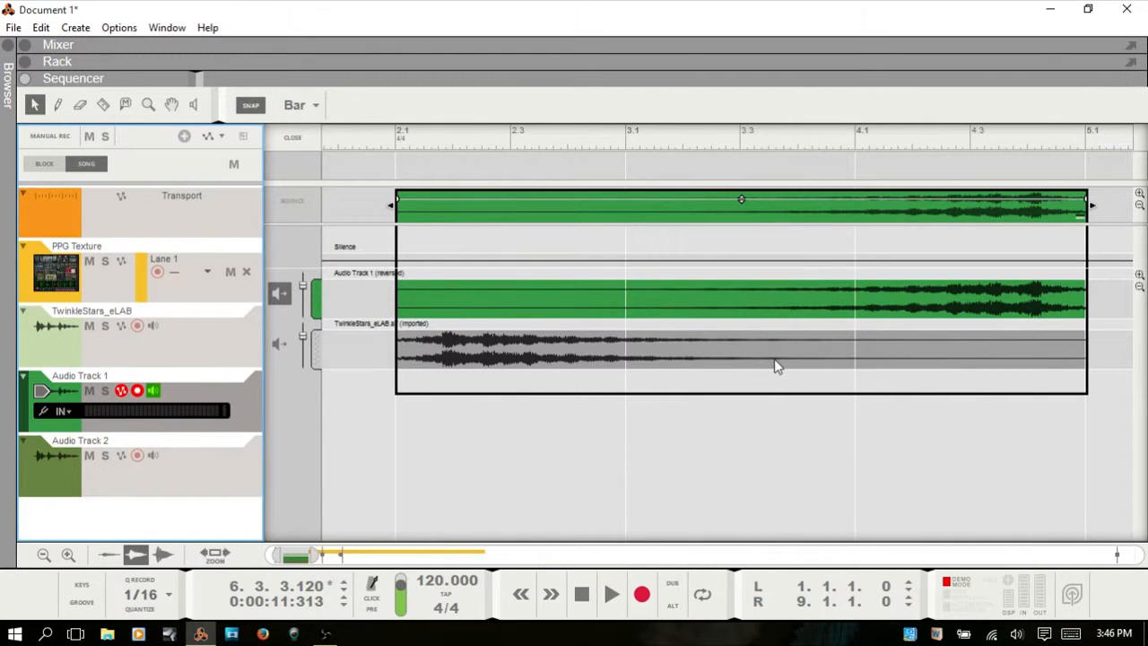
{"action": "left_click", "coordinate": [281, 298]}
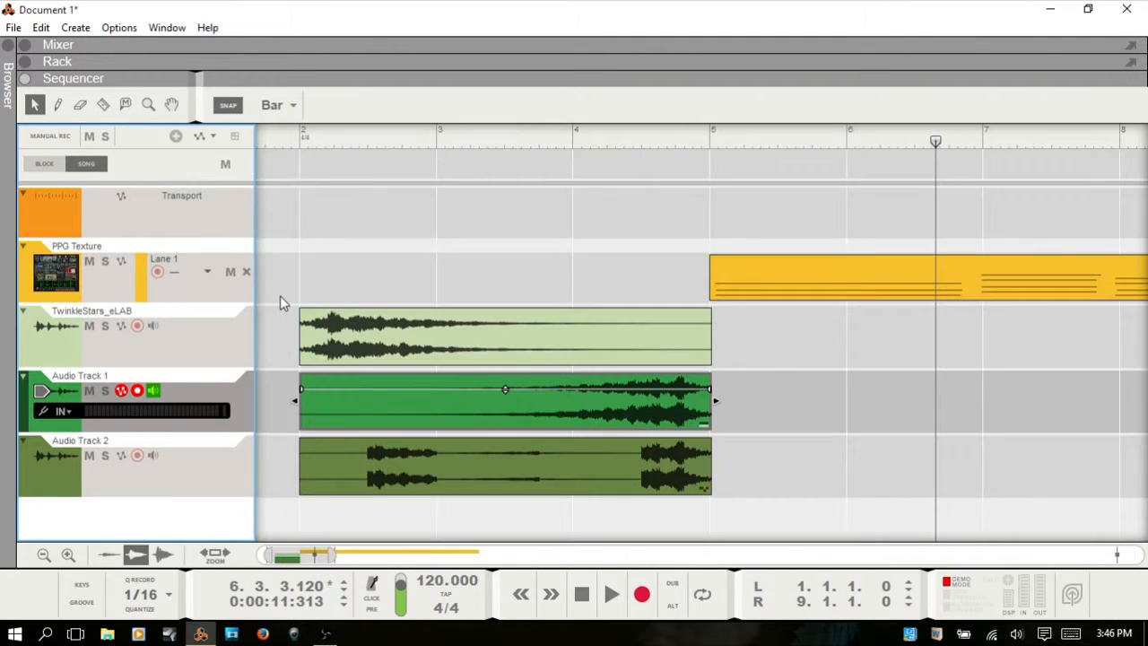
{"action": "left_click", "coordinate": [452, 340]}
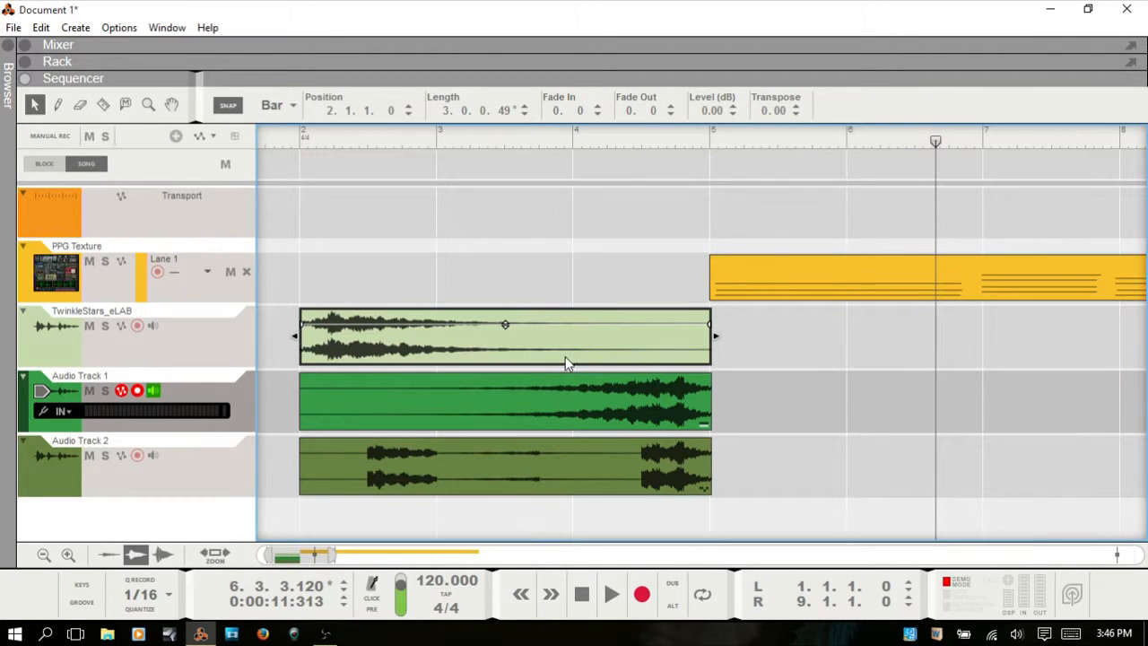
- Open the TwinkleStars_eLAB clip in Comp Edit to examine its imported take, and return to the arrangement
{"action": "double_click", "coordinate": [518, 341]}
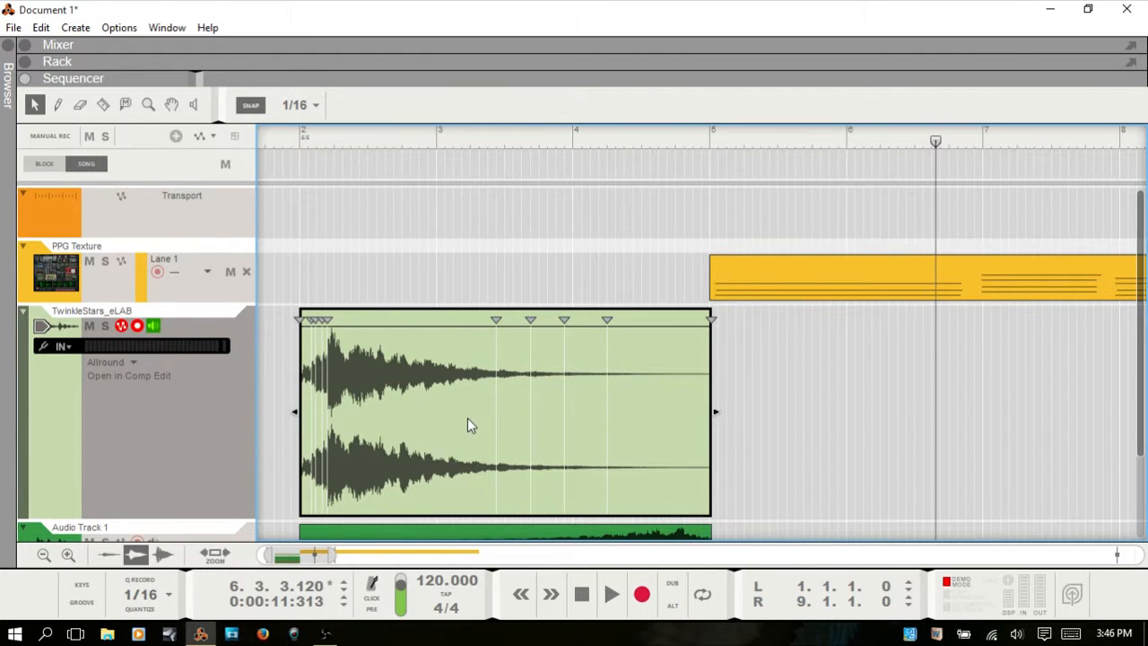
{"action": "left_click", "coordinate": [112, 378]}
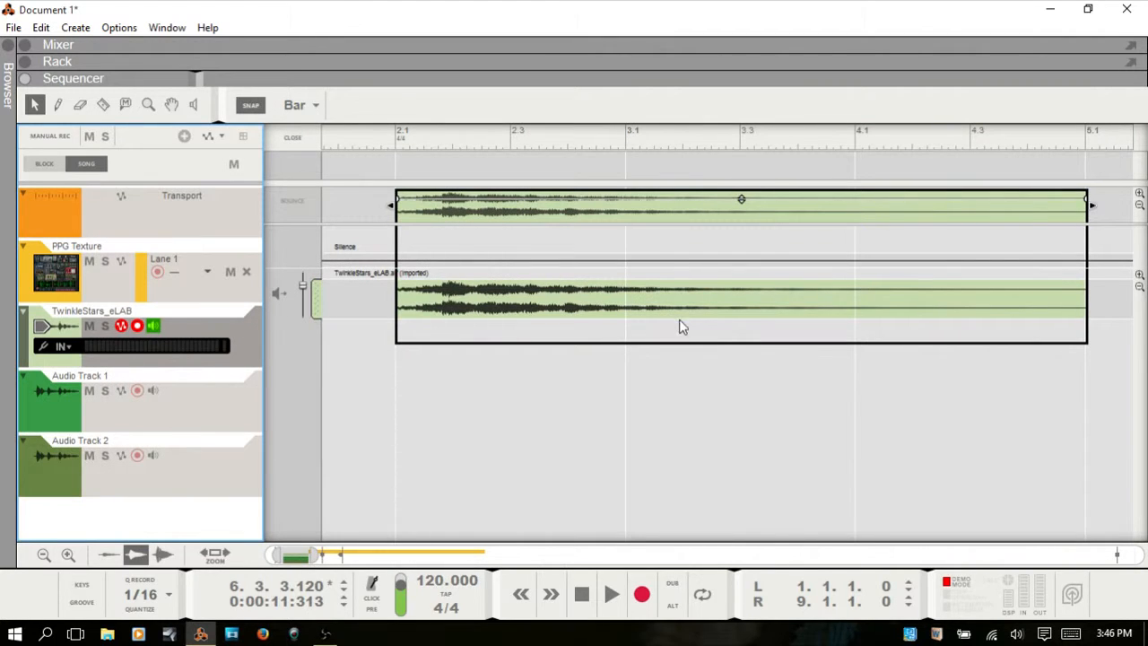
{"action": "key", "text": "Escape"}
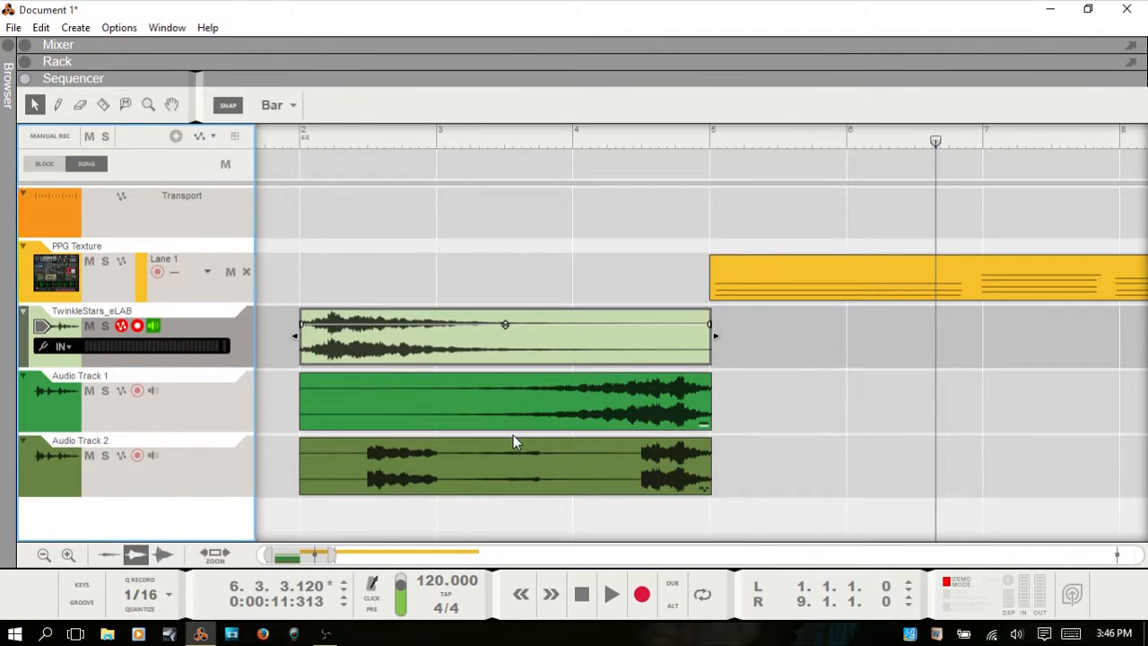
- Try to open the Audio Track 1 and Audio Track 2 clips for editing one after the other, returning to the arrangement each time
{"action": "left_click", "coordinate": [491, 415]}
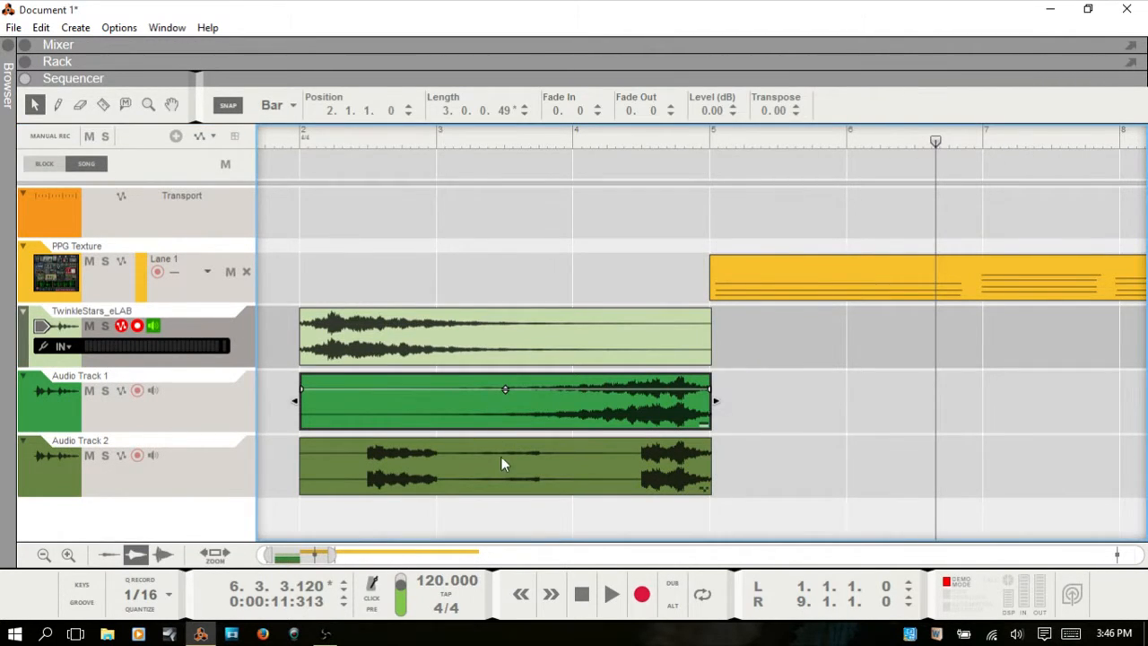
{"action": "double_click", "coordinate": [486, 409]}
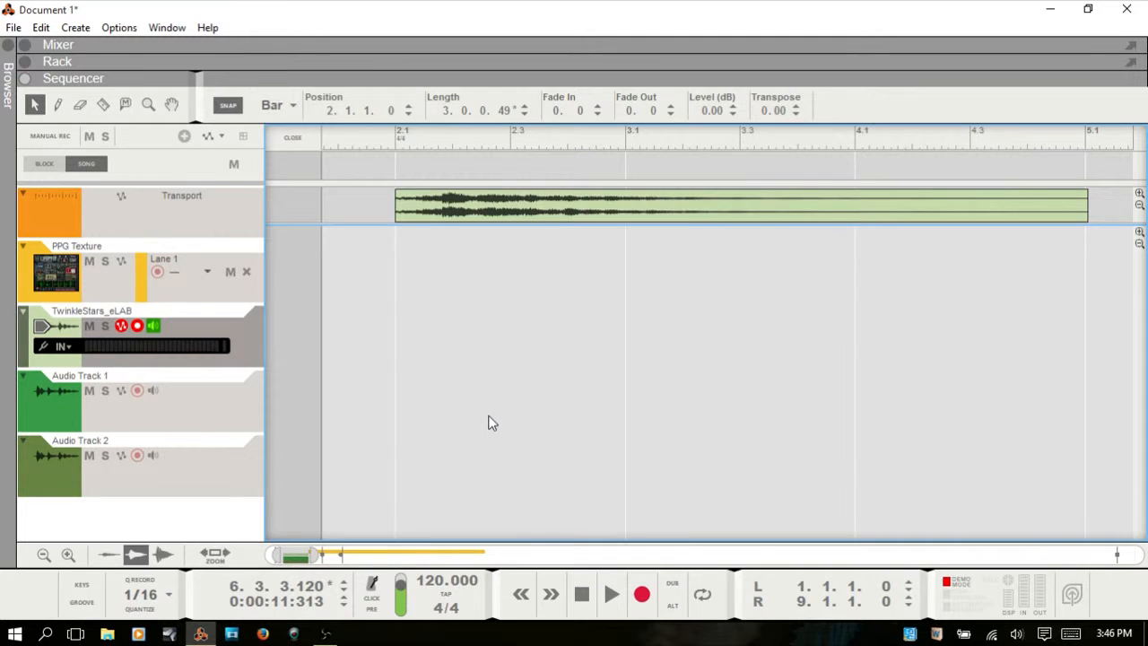
{"action": "double_click", "coordinate": [491, 422]}
{"action": "left_click", "coordinate": [487, 467]}
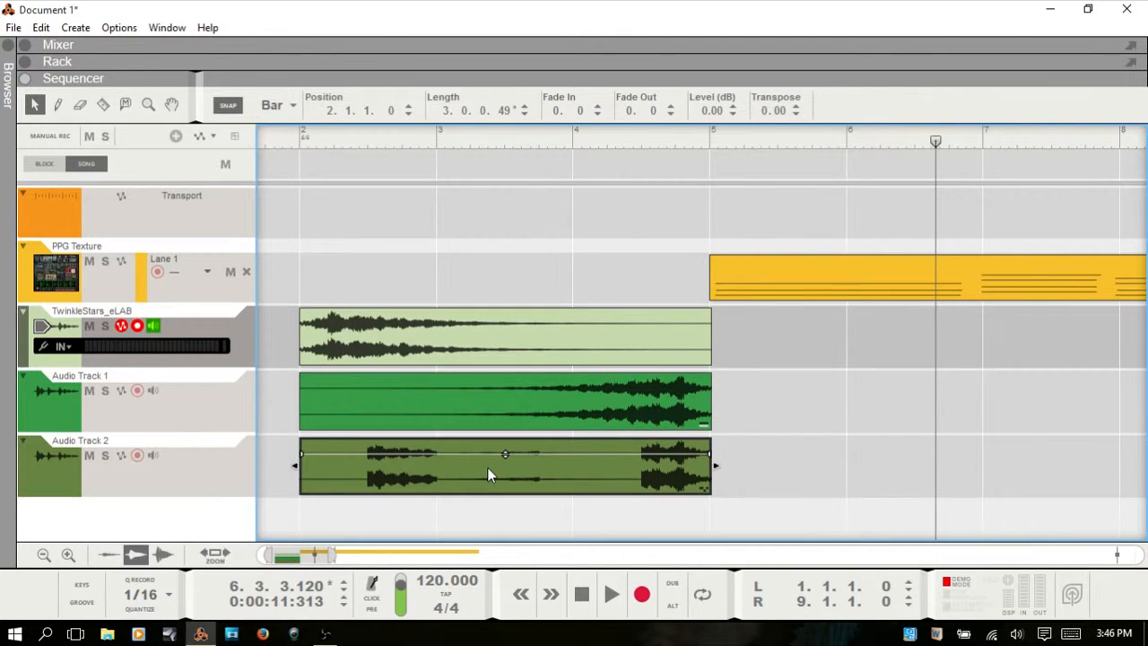
{"action": "double_click", "coordinate": [486, 467]}
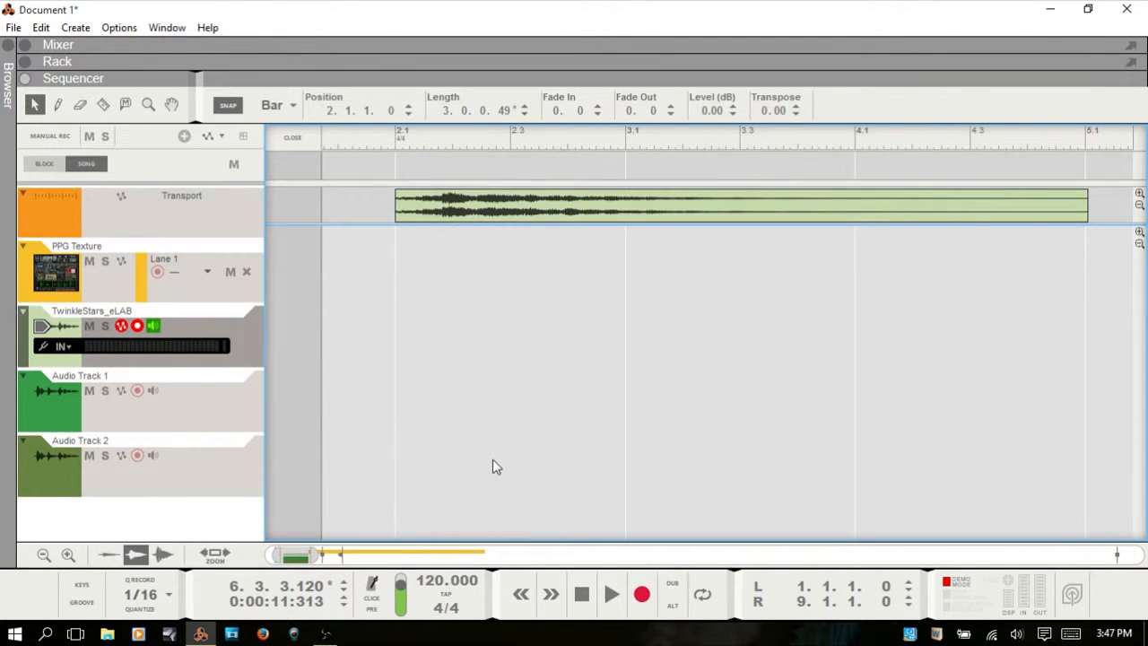
{"action": "double_click", "coordinate": [493, 453]}
{"action": "left_click", "coordinate": [453, 344]}
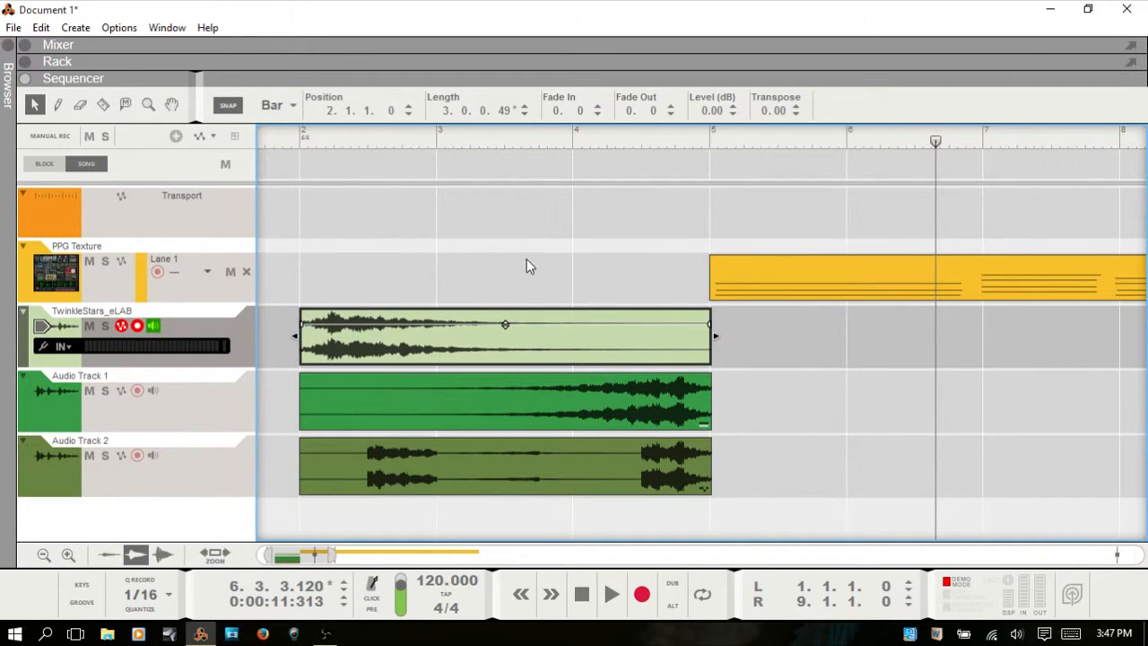
- Try to open the PPG Texture note clip starting at bar 5, and return to the arrangement
{"action": "left_click", "coordinate": [811, 289]}
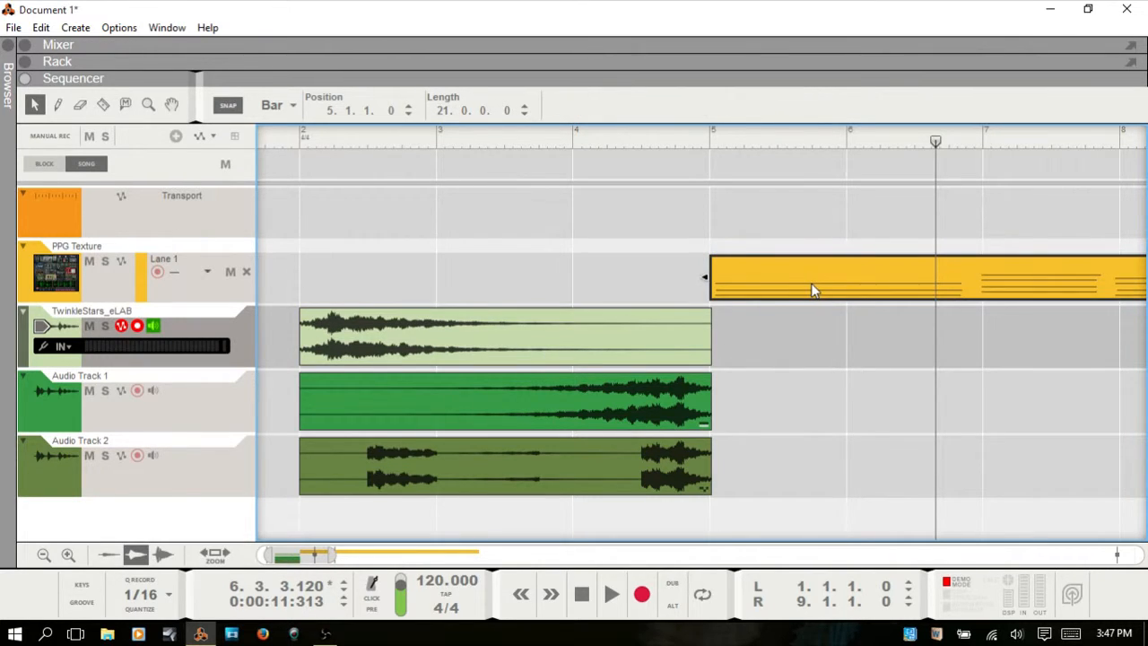
{"action": "double_click", "coordinate": [812, 289]}
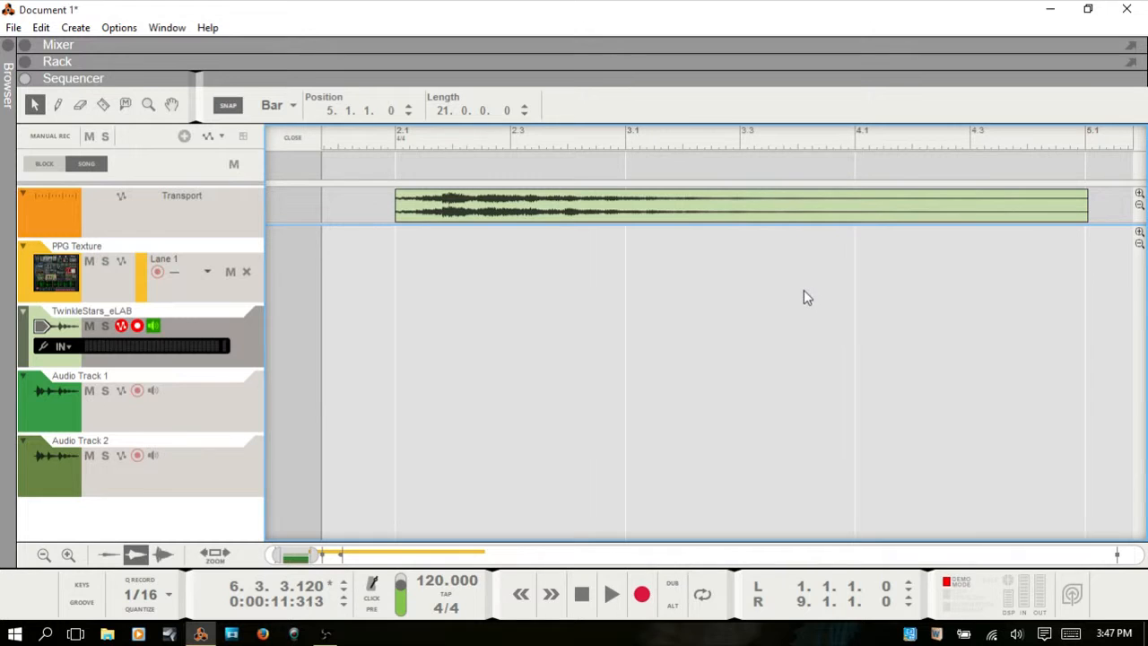
{"action": "double_click", "coordinate": [803, 296]}
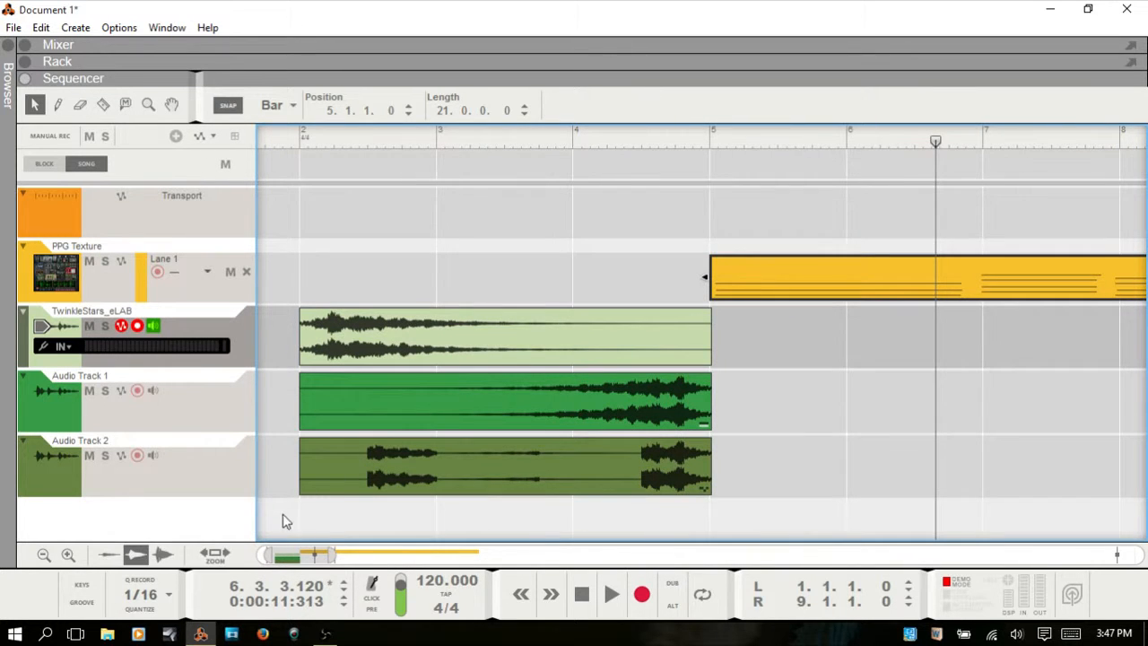
- Show and hide the on-screen piano keys and the ReGroove Mixer
{"action": "left_click_drag", "start_coordinate": [291, 555], "coordinate": [303, 556]}
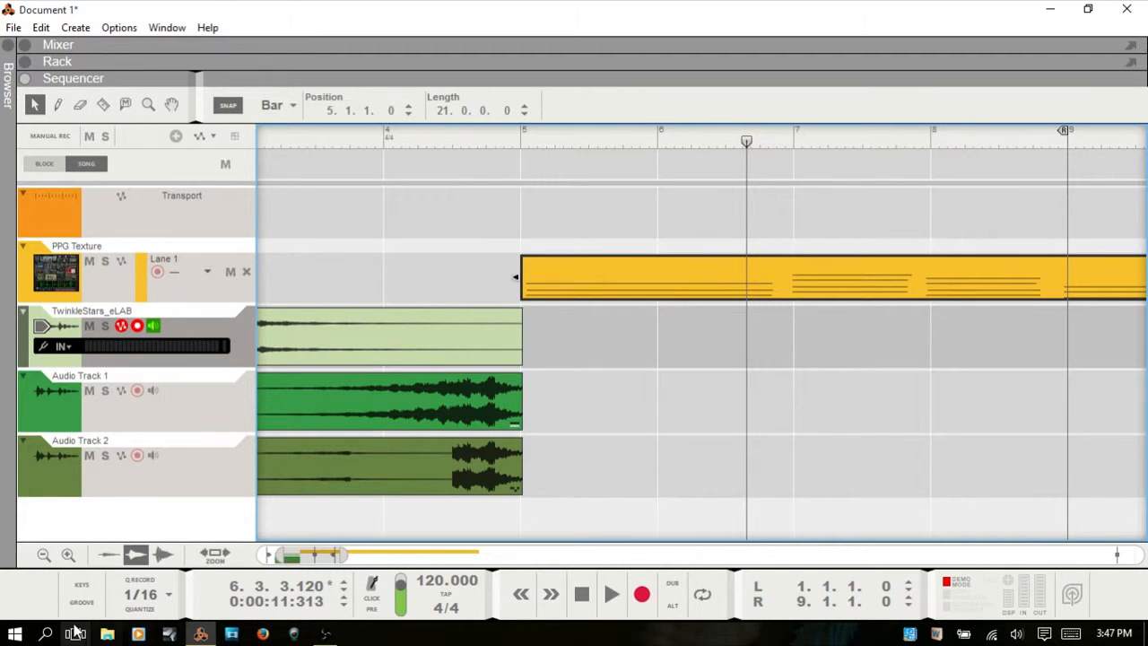
{"action": "left_click", "coordinate": [82, 586]}
{"action": "left_click", "coordinate": [81, 588]}
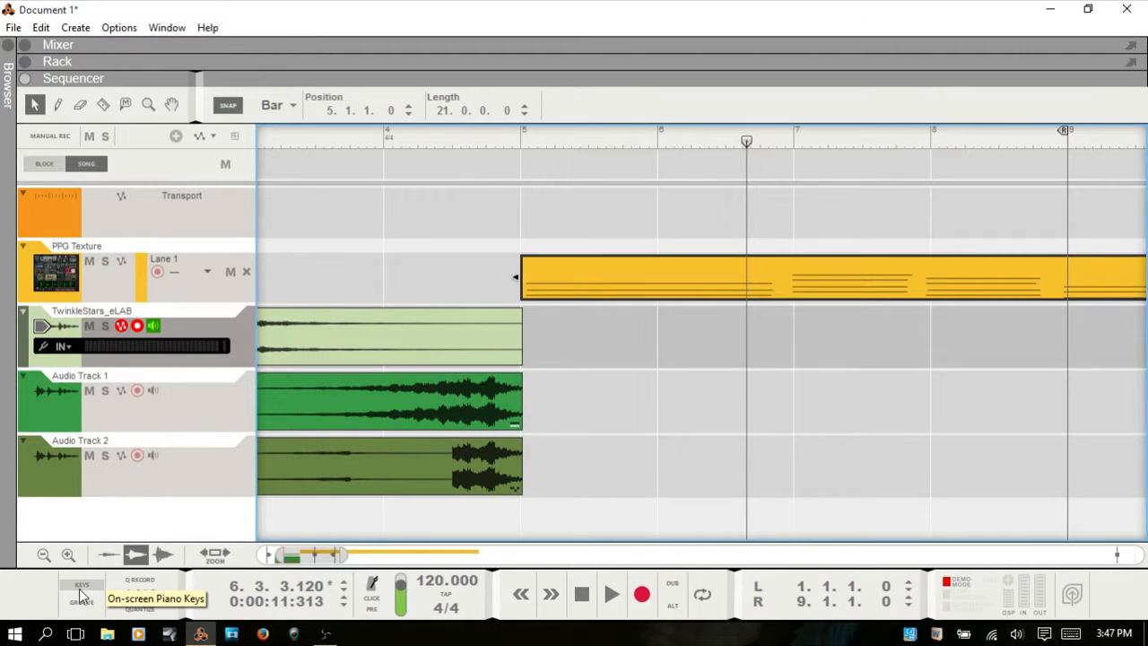
{"action": "left_click", "coordinate": [81, 603]}
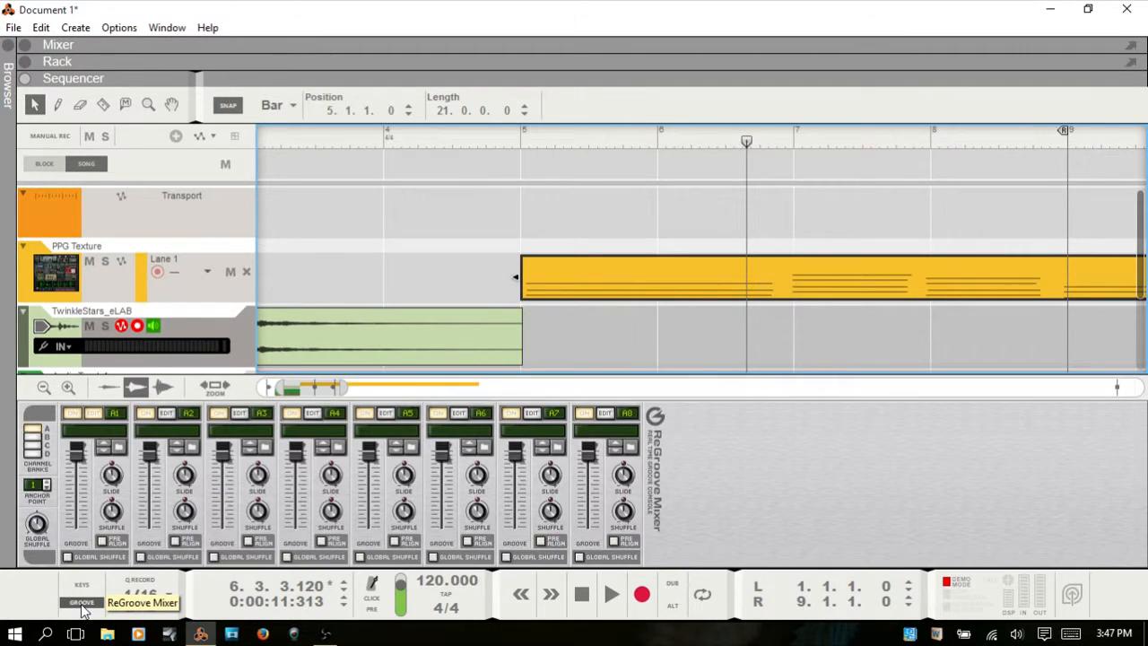
{"action": "left_click", "coordinate": [82, 604]}
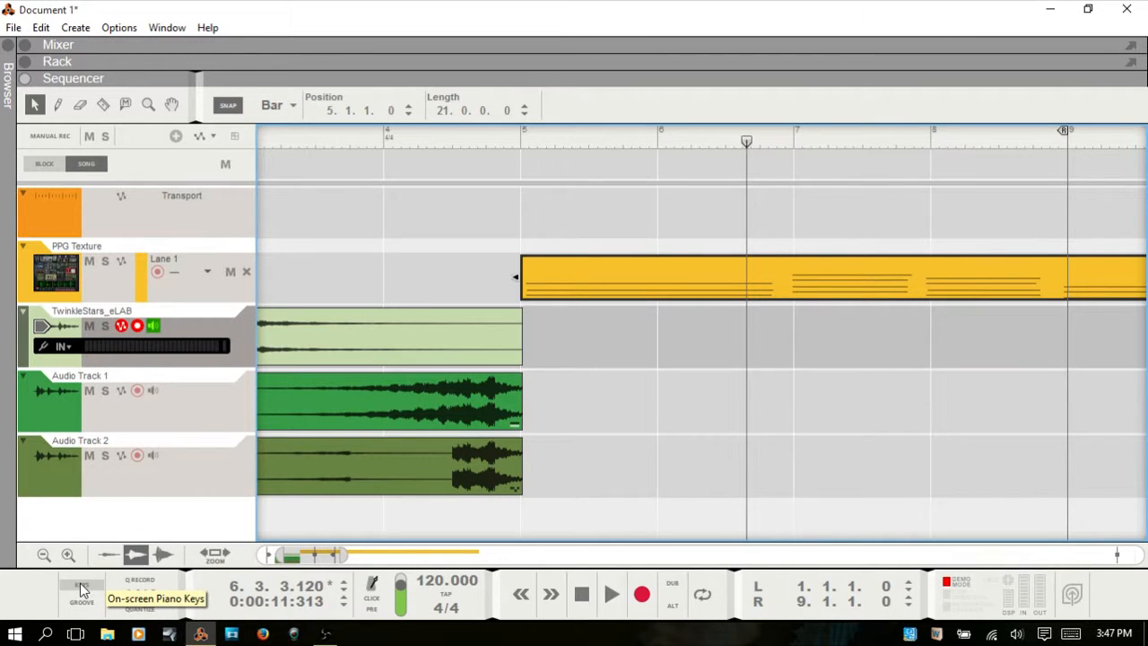
{"action": "left_click", "coordinate": [82, 587]}
{"action": "left_click", "coordinate": [80, 588]}
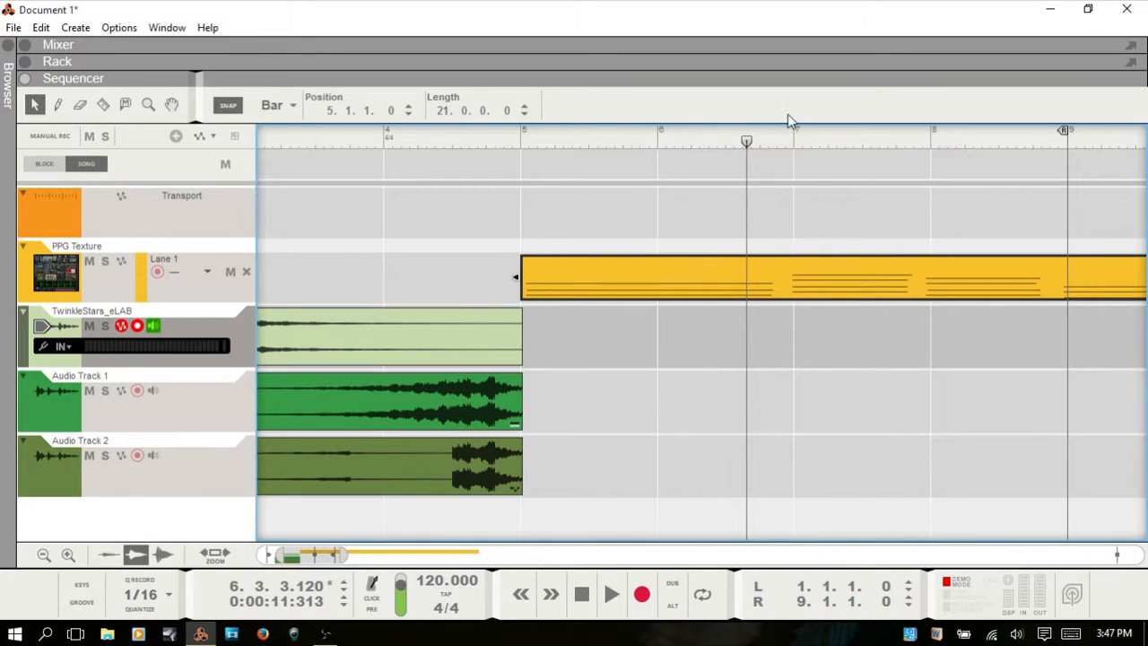
- Step the song position forward to bar 9 and back to 5.1.1.0
{"action": "left_click", "coordinate": [747, 143]}
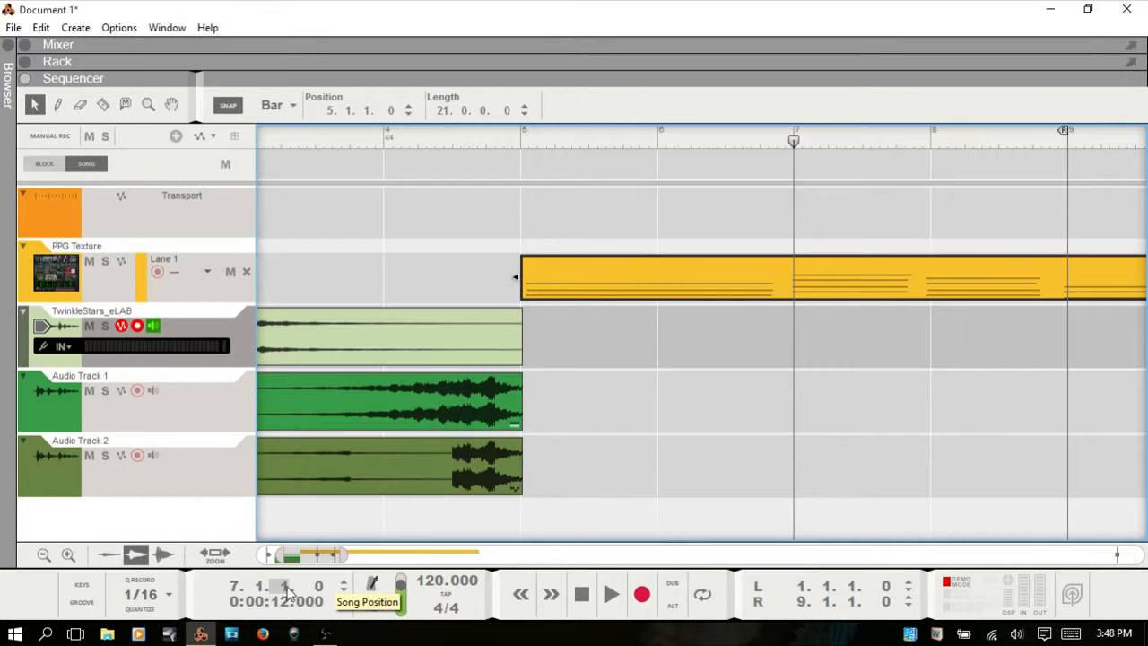
{"action": "left_click", "coordinate": [344, 583]}
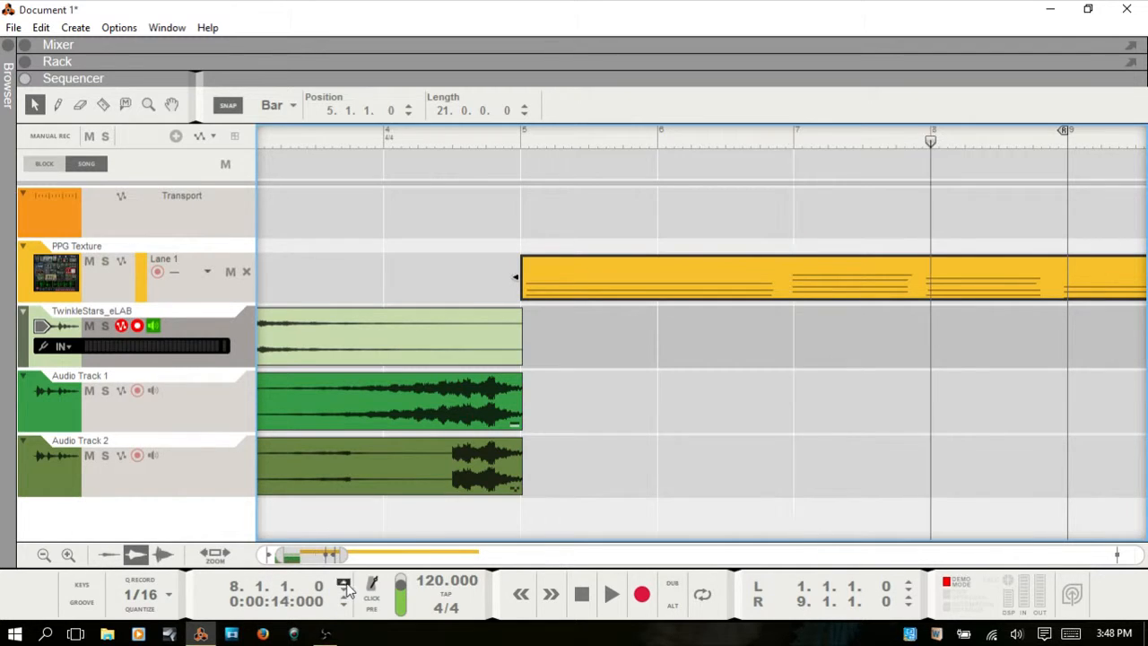
{"action": "left_click", "coordinate": [343, 584]}
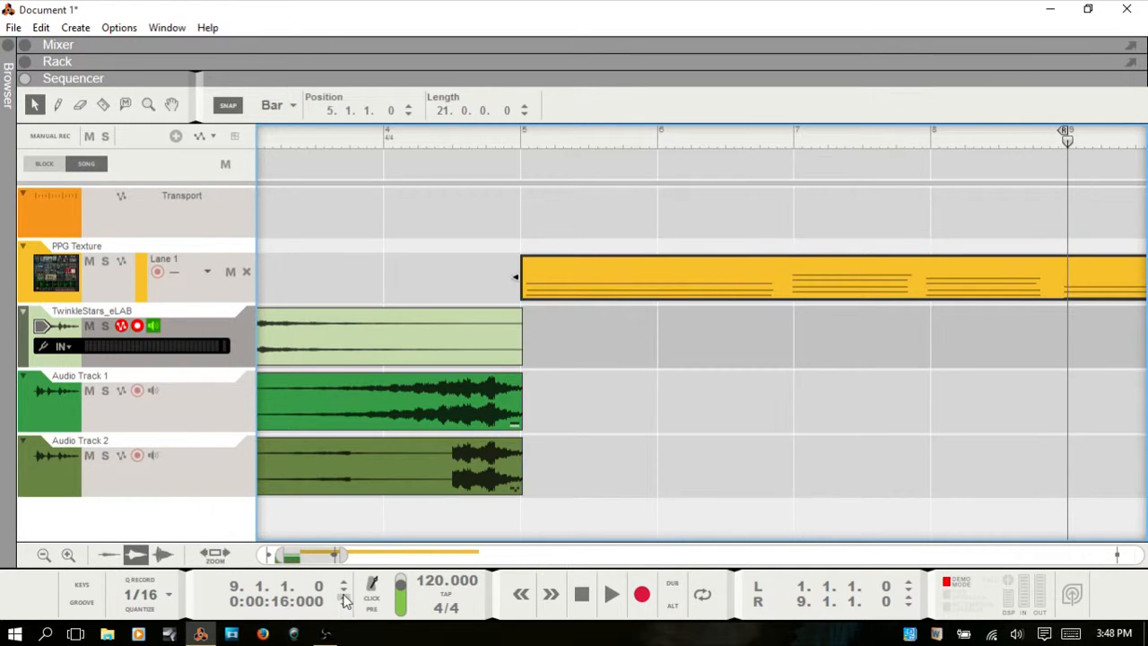
{"action": "left_click", "coordinate": [343, 592]}
{"action": "left_click", "coordinate": [343, 591]}
{"action": "left_click", "coordinate": [344, 592]}
{"action": "left_click", "coordinate": [344, 592]}
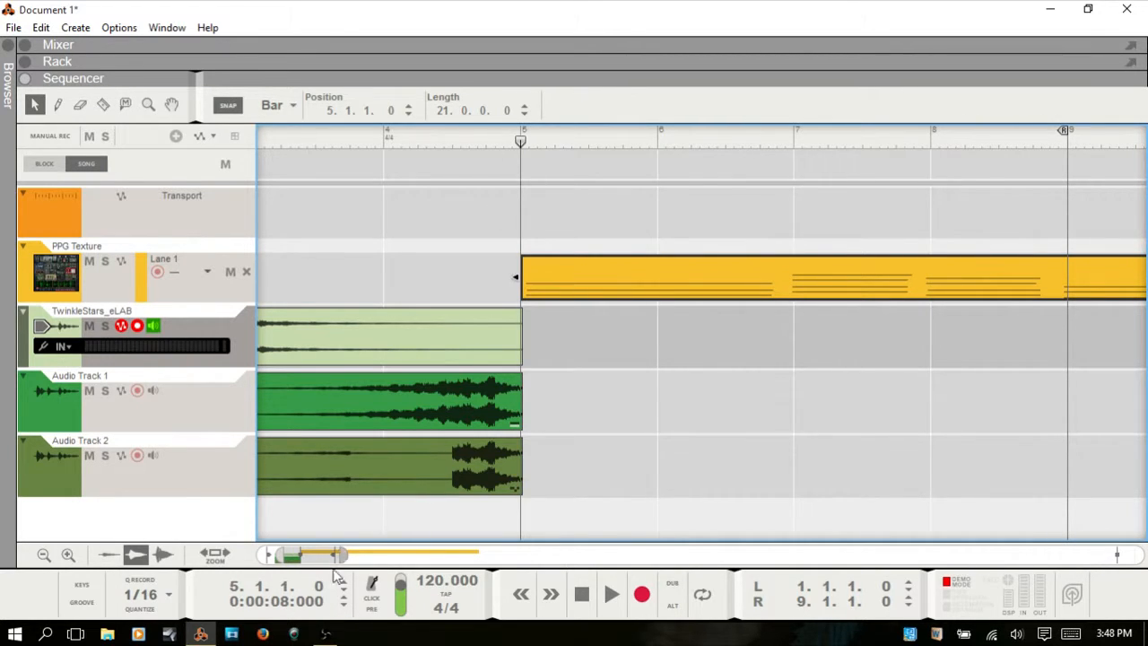
- Open the song position for editing in bars and in time, leaving both without entering a value
{"action": "double_click", "coordinate": [260, 588]}
{"action": "left_click", "coordinate": [213, 611]}
{"action": "double_click", "coordinate": [258, 605]}
{"action": "left_click", "coordinate": [193, 598]}
- Try out the metronome click control and switch the precount on and back off
{"action": "left_click", "coordinate": [373, 599]}
{"action": "left_click", "coordinate": [370, 612]}
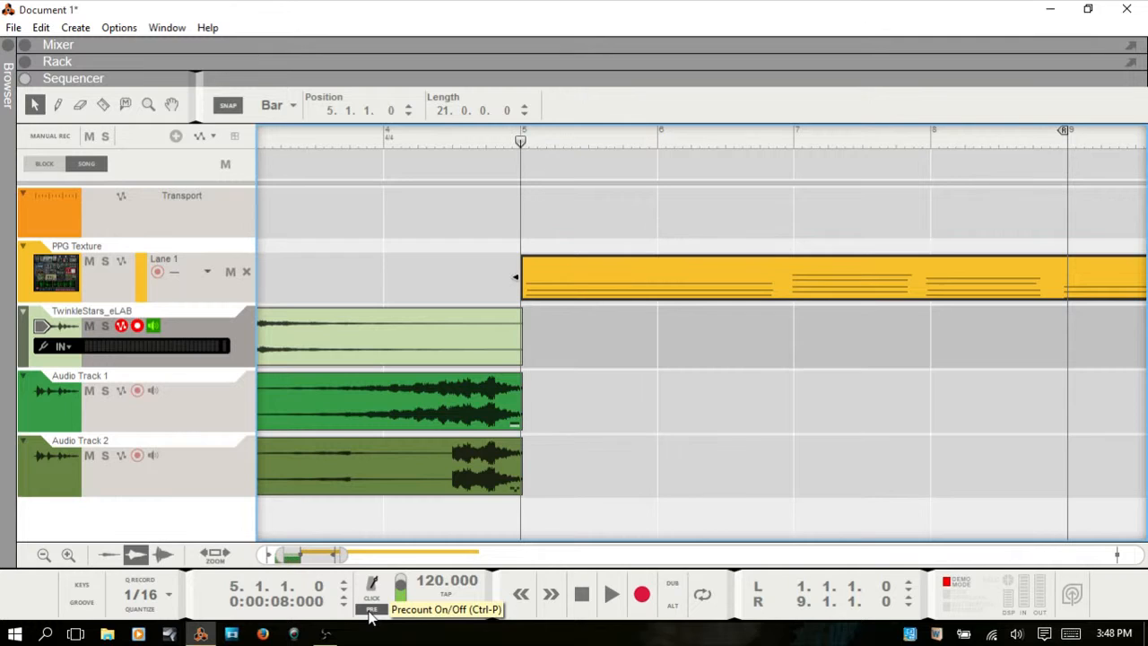
{"action": "left_click", "coordinate": [370, 612]}
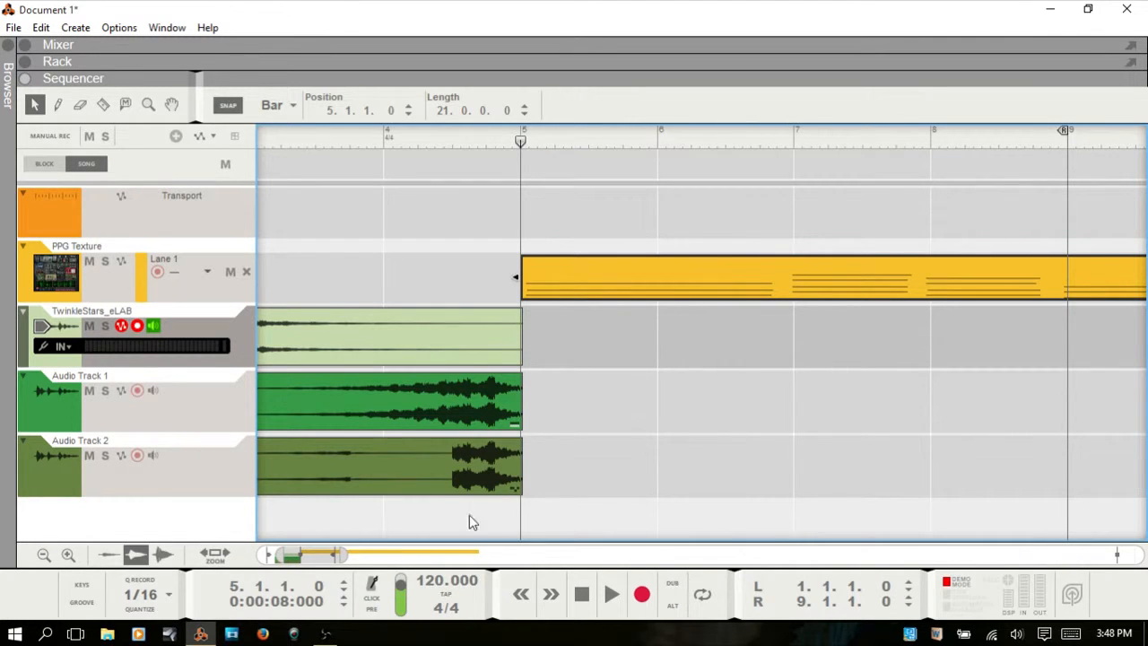
- Set the song tempo to 130.000, and open the time signature for editing and close it
{"action": "double_click", "coordinate": [435, 585]}
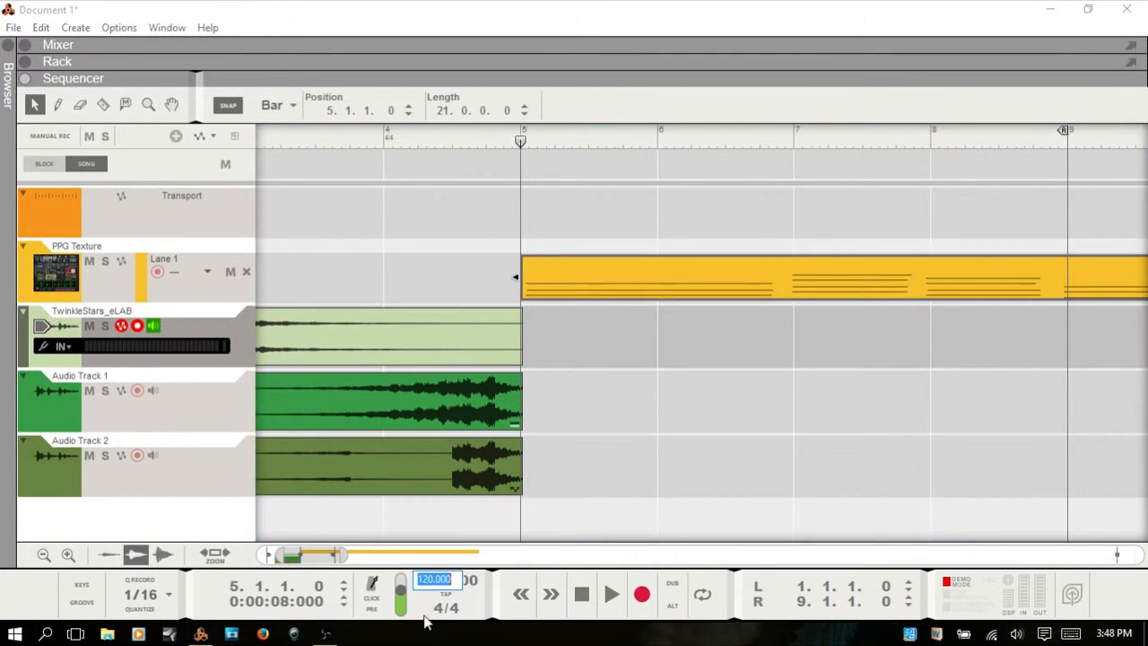
{"action": "left_click", "coordinate": [431, 610]}
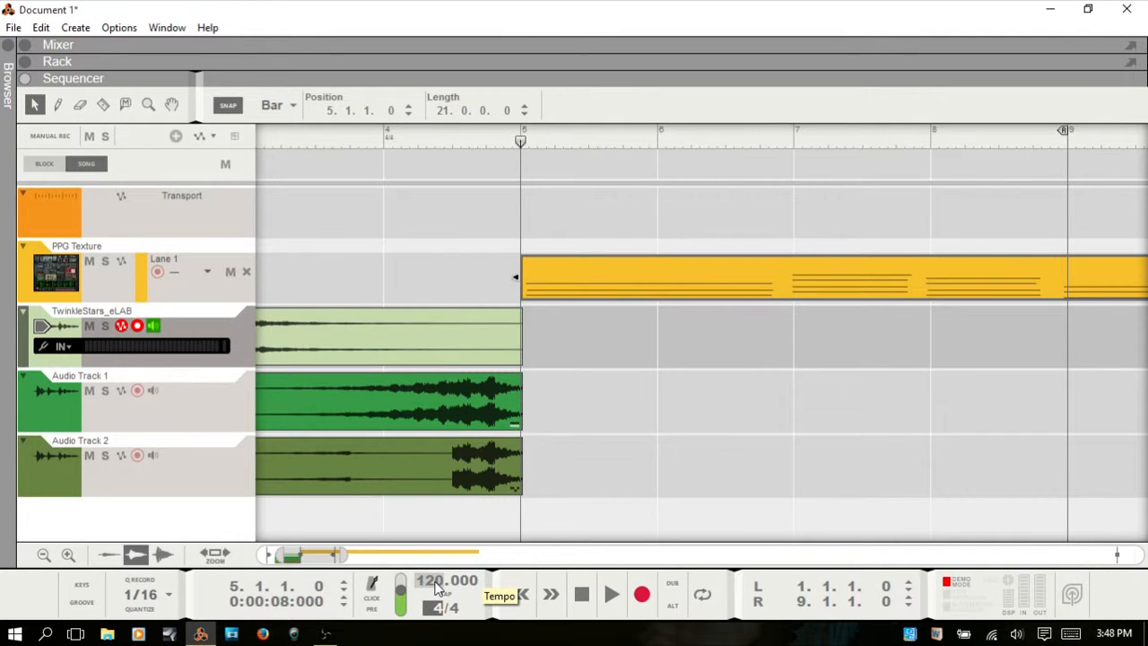
{"action": "mouse_move", "coordinate": [436, 582]}
{"action": "left_mouse_down"}
{"action": "mouse_move", "coordinate": [440, 534]}
{"action": "mouse_move", "coordinate": [435, 583]}
{"action": "left_mouse_up"}
{"action": "left_click", "coordinate": [551, 412]}
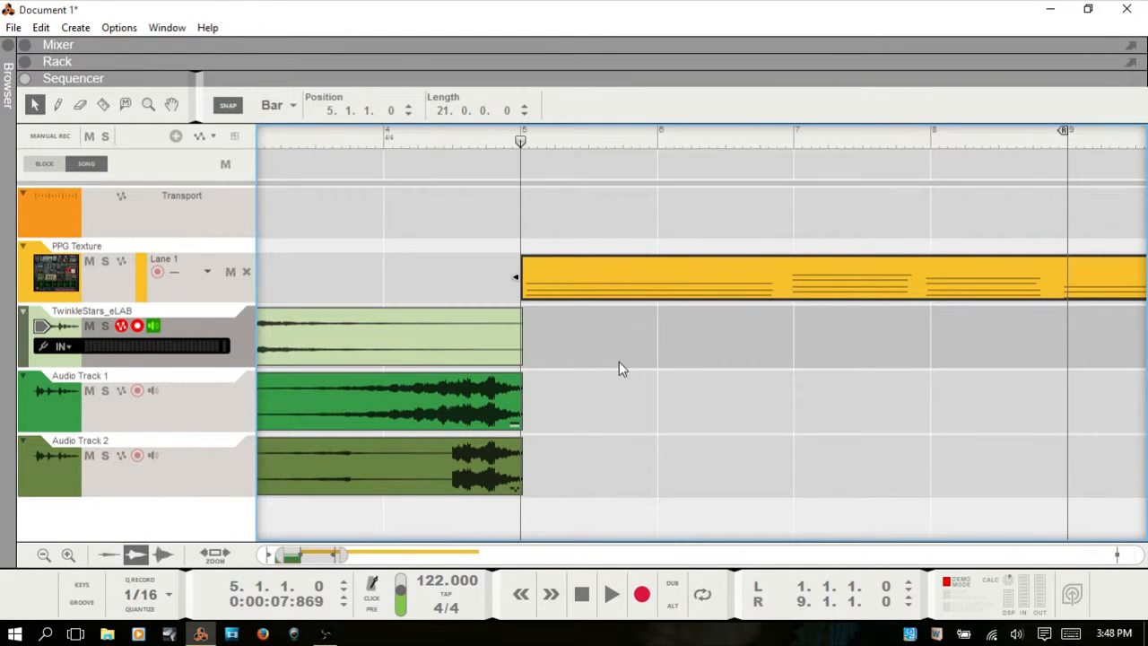
{"action": "key", "text": "KP_Subtract"}
{"action": "key", "text": "KP_Subtract"}
{"action": "key", "text": "KP_Subtract"}
{"action": "key", "text": "KP_Subtract"}
{"action": "key", "text": "KP_Subtract"}
{"action": "key", "text": "KP_Subtract"}
{"action": "key", "text": "KP_Add"}
{"action": "key", "text": "KP_Add"}
{"action": "key", "text": "KP_Add"}
{"action": "key", "text": "KP_Add"}
{"action": "key", "text": "KP_Add"}
{"action": "key", "text": "KP_Add"}
{"action": "key", "text": "KP_Add"}
{"action": "key", "text": "KP_Add"}
{"action": "key", "text": "KP_Add"}
{"action": "key", "text": "KP_Add"}
{"action": "key", "text": "KP_Add"}
{"action": "key", "text": "KP_Add"}
{"action": "key", "text": "KP_Add"}
{"action": "key", "text": "KP_Add"}
{"action": "key", "text": "KP_Subtract"}
{"action": "key", "text": "KP_Add"}
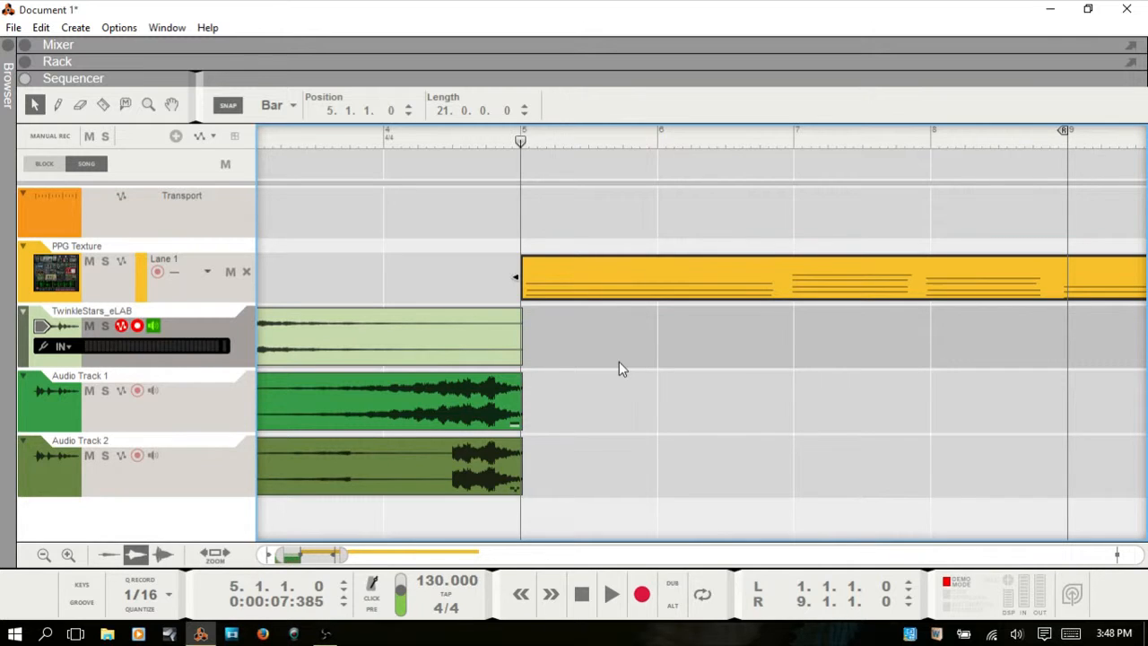
{"action": "double_click", "coordinate": [453, 609]}
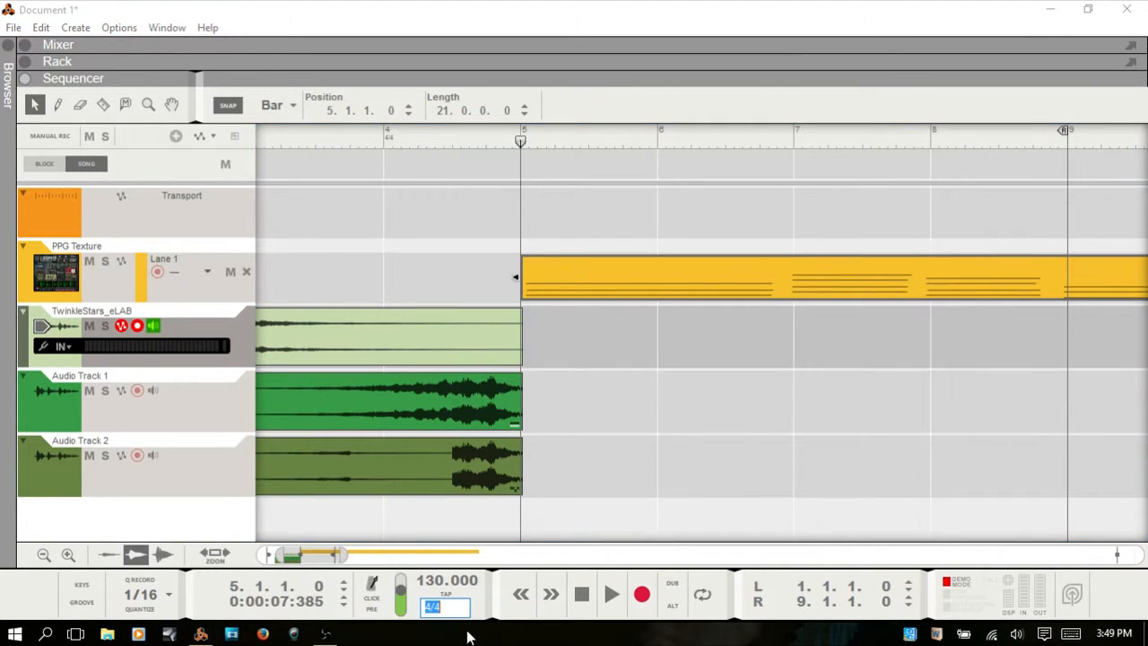
{"action": "key", "text": "Return"}
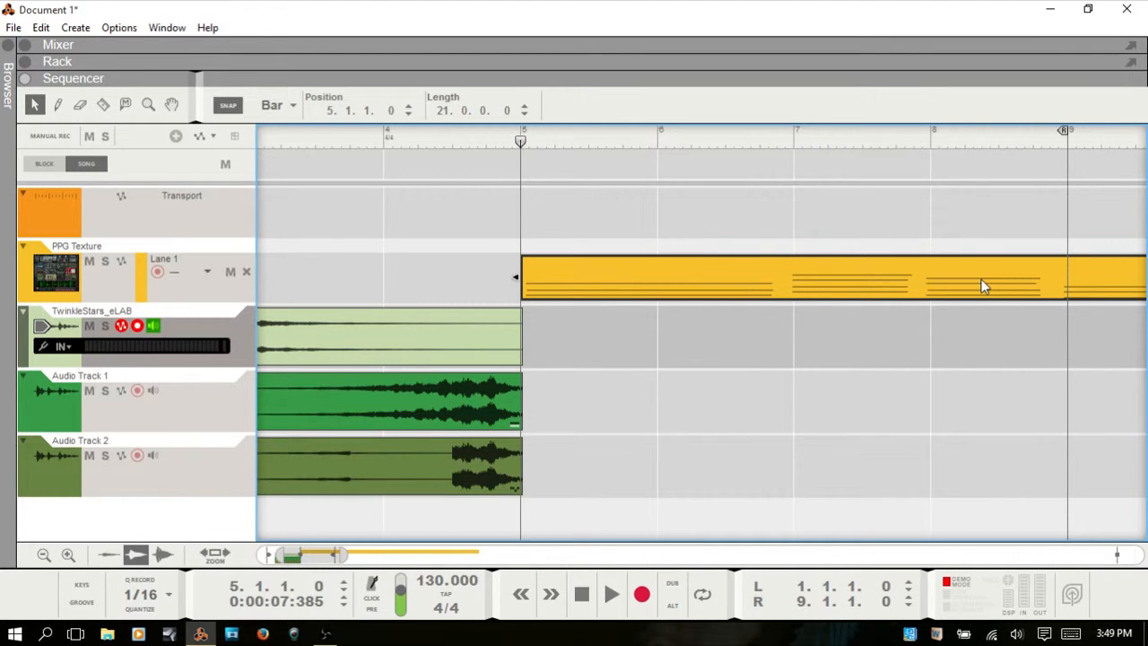
- Move the song position back and forth bar by bar, ending at 2.1.1.0
{"action": "key", "text": "KP_7"}
{"action": "key", "text": "KP_8"}
{"action": "key", "text": "KP_8"}
{"action": "key", "text": "KP_8"}
{"action": "key", "text": "KP_8"}
{"action": "key", "text": "KP_7"}
{"action": "key", "text": "KP_7"}
{"action": "key", "text": "KP_7"}
{"action": "key", "text": "KP_7"}
{"action": "key", "text": "KP_7"}
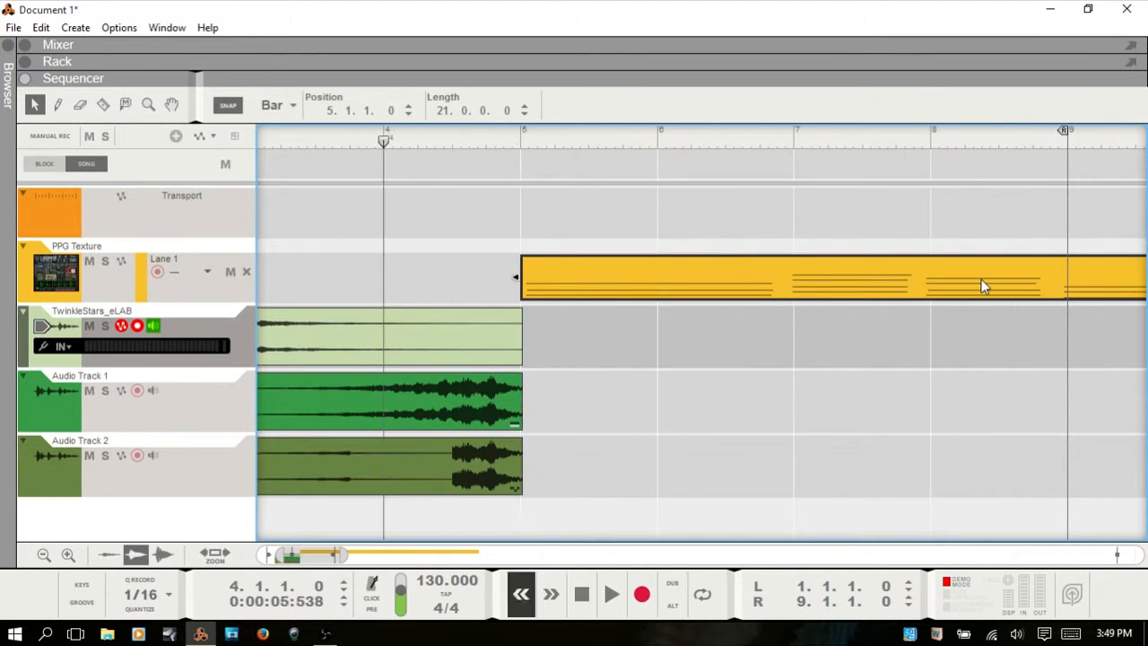
{"action": "key", "text": "KP_7"}
{"action": "key", "text": "KP_8"}
{"action": "key", "text": "KP_8"}
{"action": "key", "text": "KP_8"}
{"action": "key", "text": "KP_8"}
{"action": "key", "text": "KP_8"}
{"action": "key", "text": "KP_8"}
{"action": "key", "text": "KP_8"}
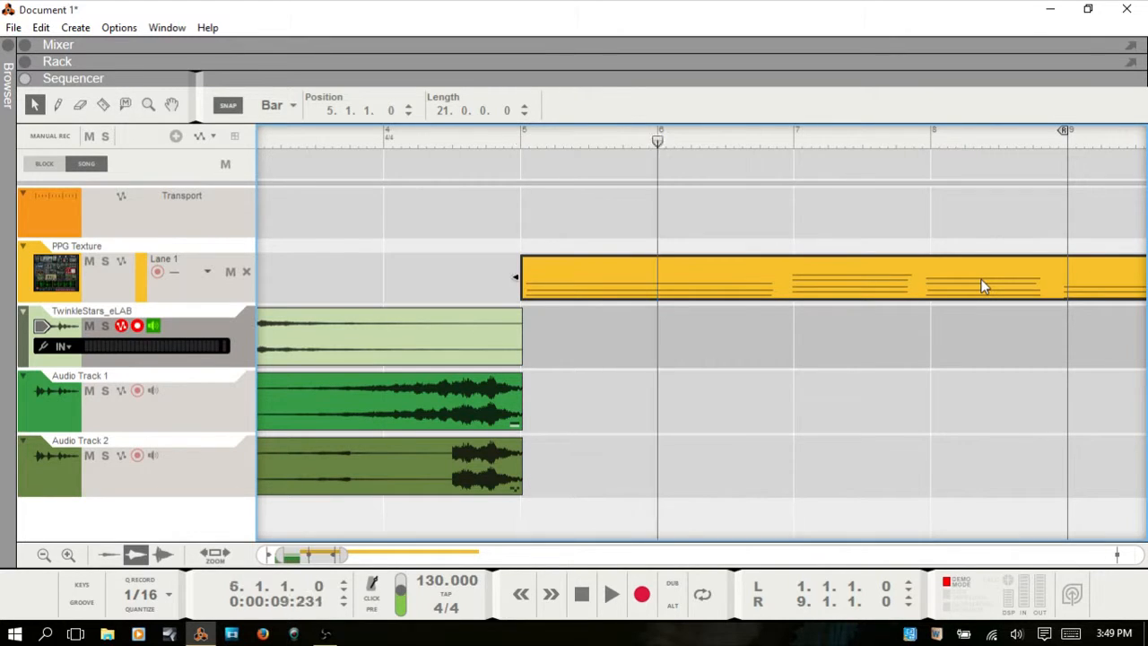
{"action": "key", "text": "KP_7"}
{"action": "key", "text": "KP_7"}
{"action": "key", "text": "KP_7"}
{"action": "key", "text": "KP_7"}
{"action": "key", "text": "KP_7"}
{"action": "key", "text": "KP_7"}
{"action": "key", "text": "KP_7"}
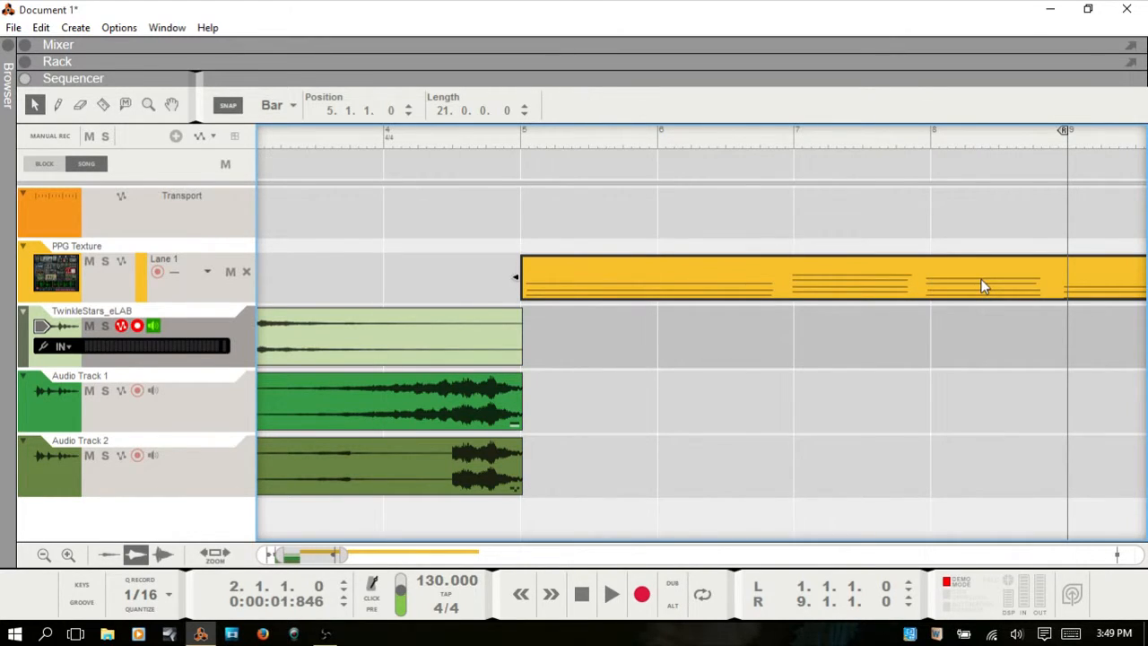
- Play the song from bar 2, stop it, and resume and stop playback once more
{"action": "key", "text": "space"}
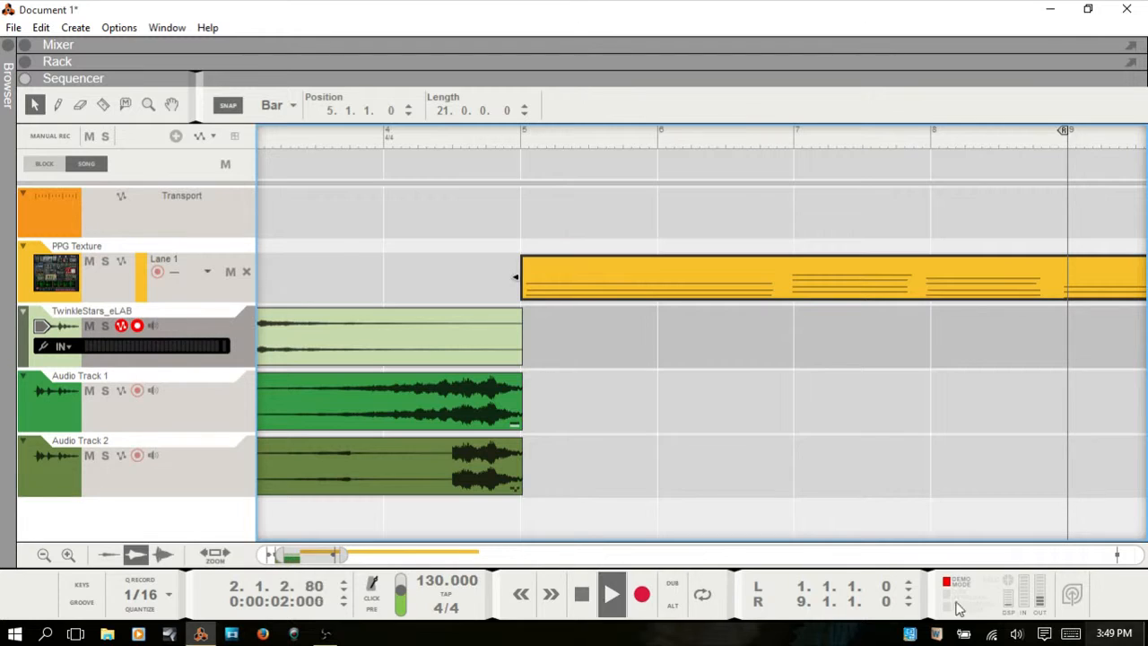
{"action": "key", "text": "space"}
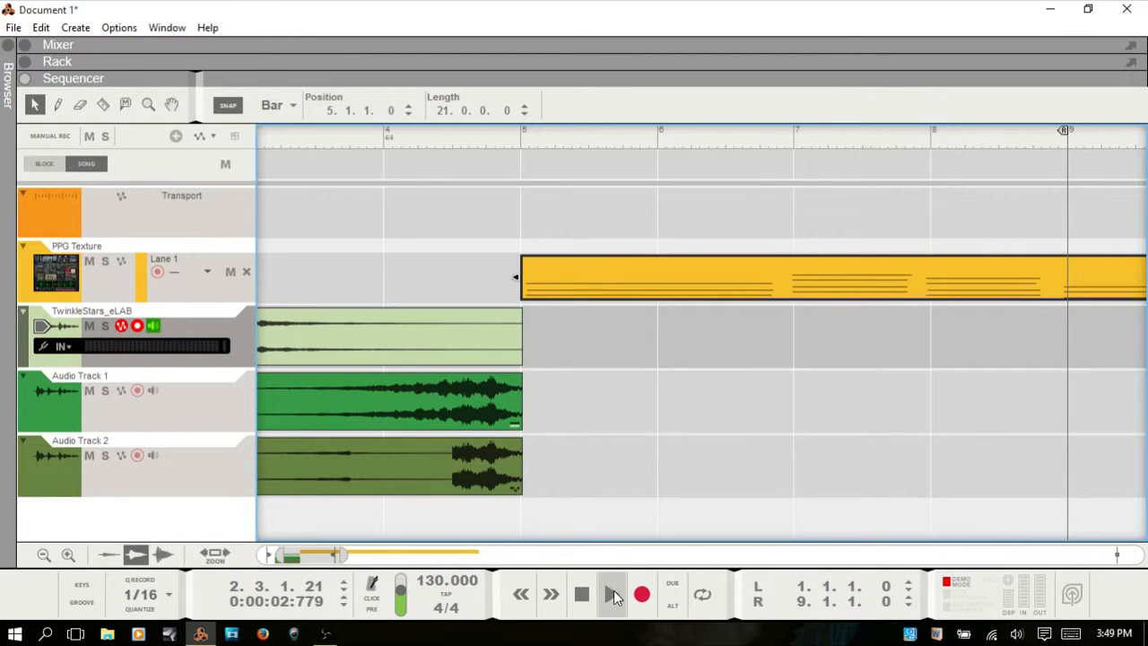
{"action": "key", "text": "space"}
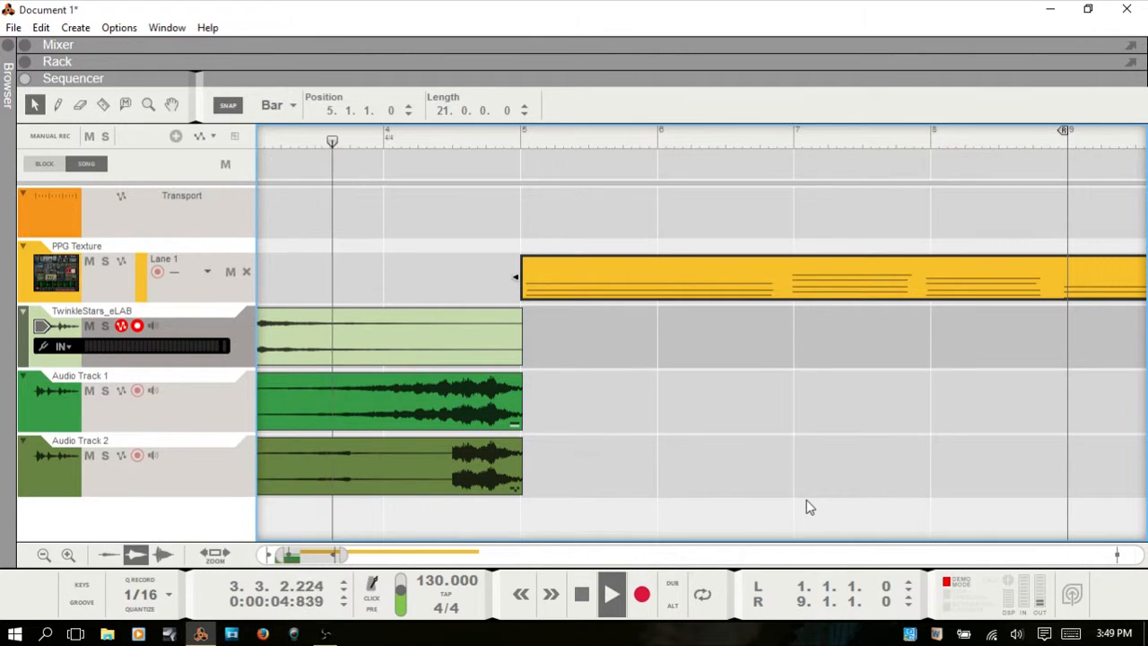
{"action": "key", "text": "space"}
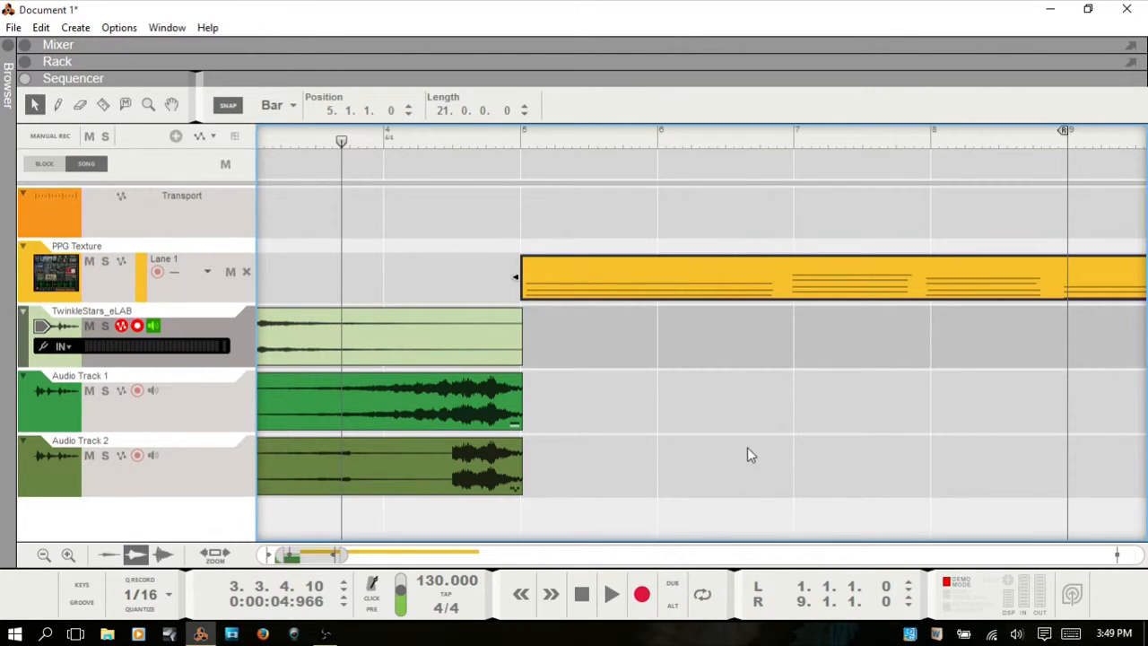
- Record a short take on the TwinkleStars_eLAB track starting at bar 5, and delete the recorded clip
{"action": "left_click", "coordinate": [521, 139]}
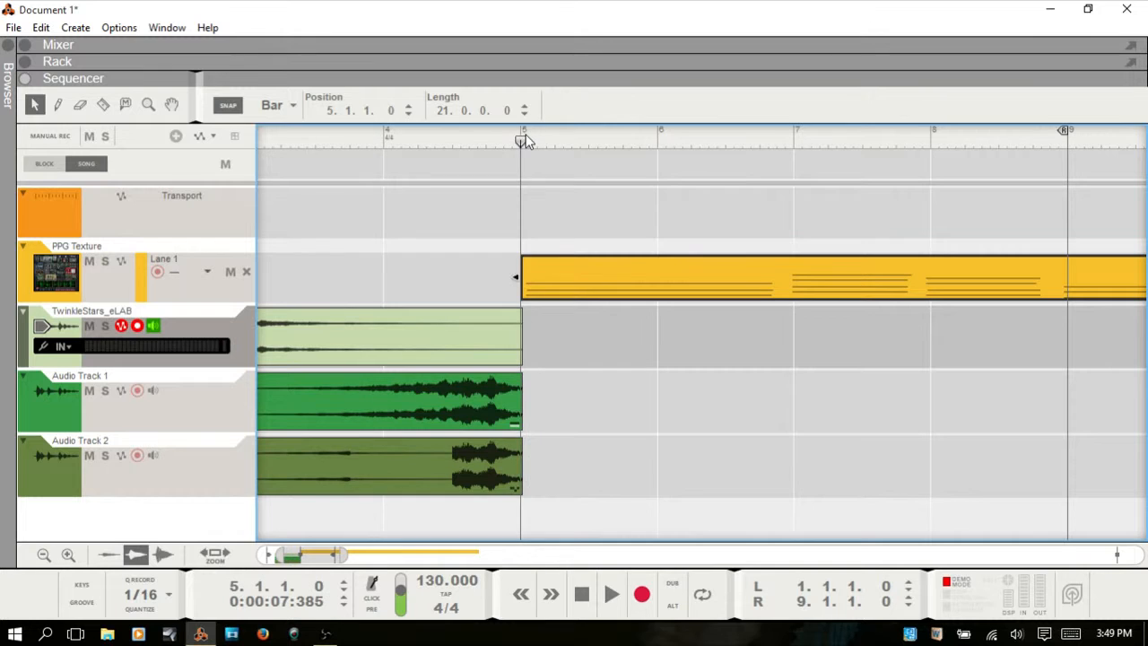
{"action": "key", "text": "ctrl+Return"}
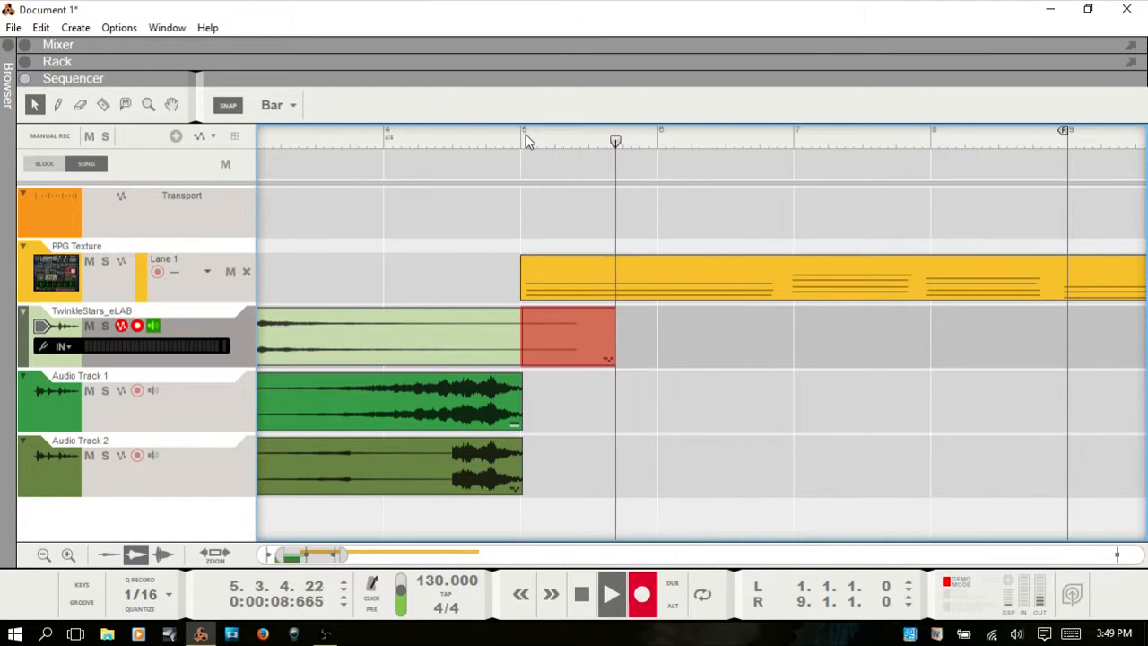
{"action": "key", "text": "space"}
{"action": "key", "text": "space"}
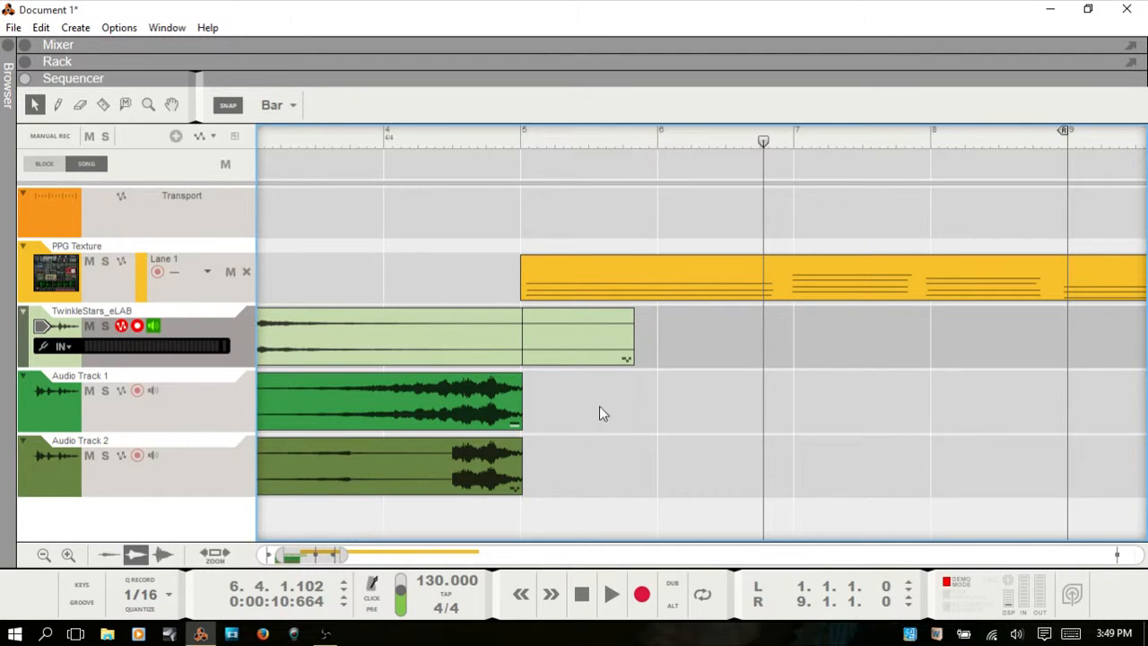
{"action": "left_click", "coordinate": [589, 349]}
{"action": "key", "text": "Delete"}
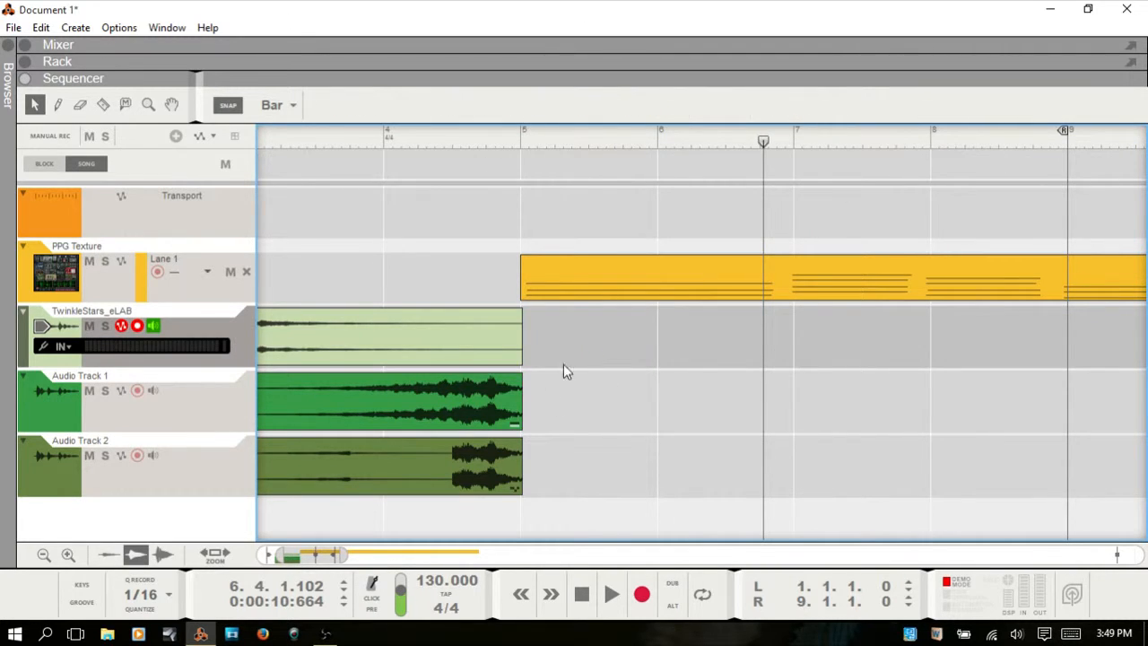
- Select Audio Track 2, and in the mixer enable the PPG Texture channel's EQ, adjusting its high and high-mid bands, before returning to the sequencer
{"action": "left_click_drag", "start_coordinate": [314, 555], "coordinate": [303, 555]}
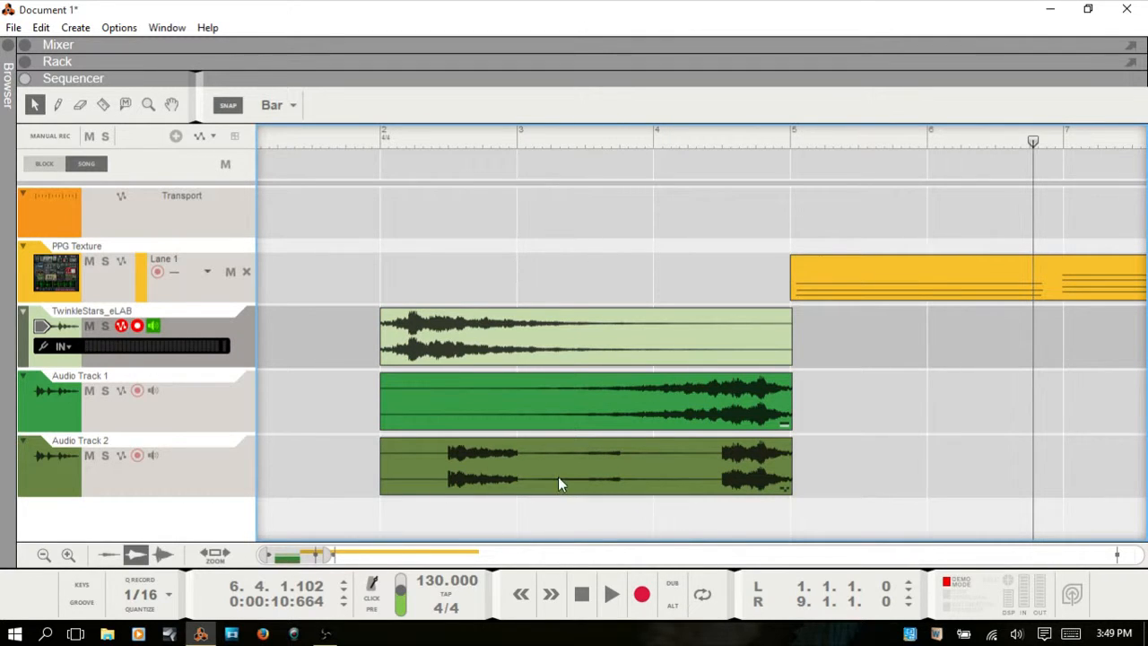
{"action": "left_click", "coordinate": [77, 489]}
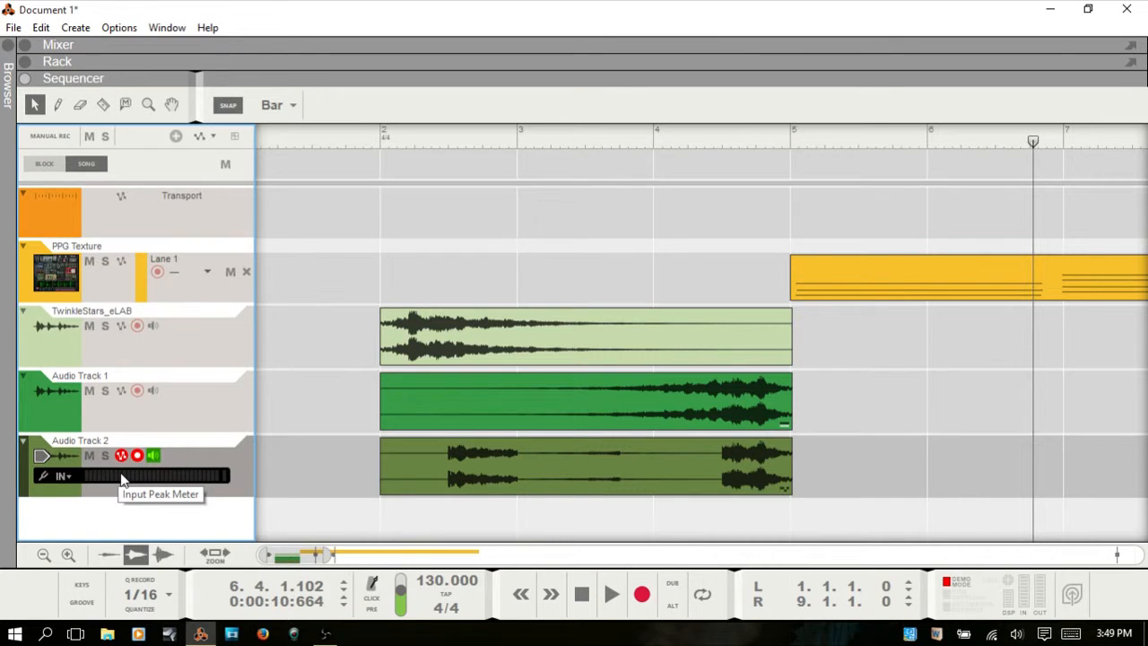
{"action": "key", "text": "F5"}
{"action": "scroll", "coordinate": [761, 318], "scroll_direction": "up", "scroll_amount": 4}
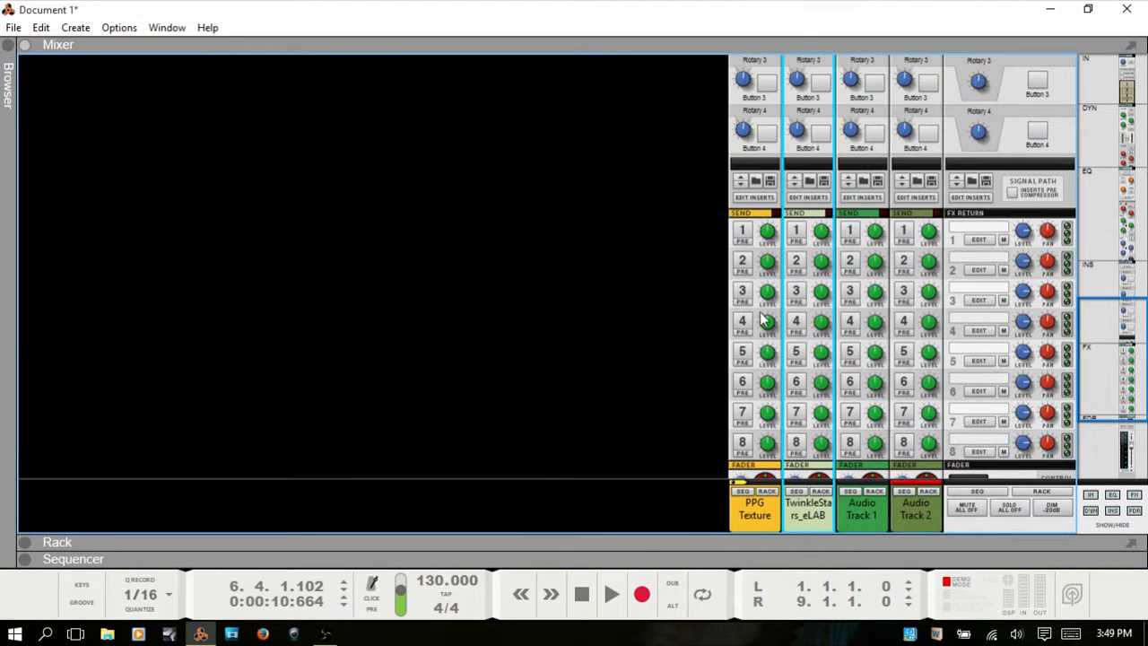
{"action": "scroll", "coordinate": [761, 320], "scroll_direction": "up", "scroll_amount": 10}
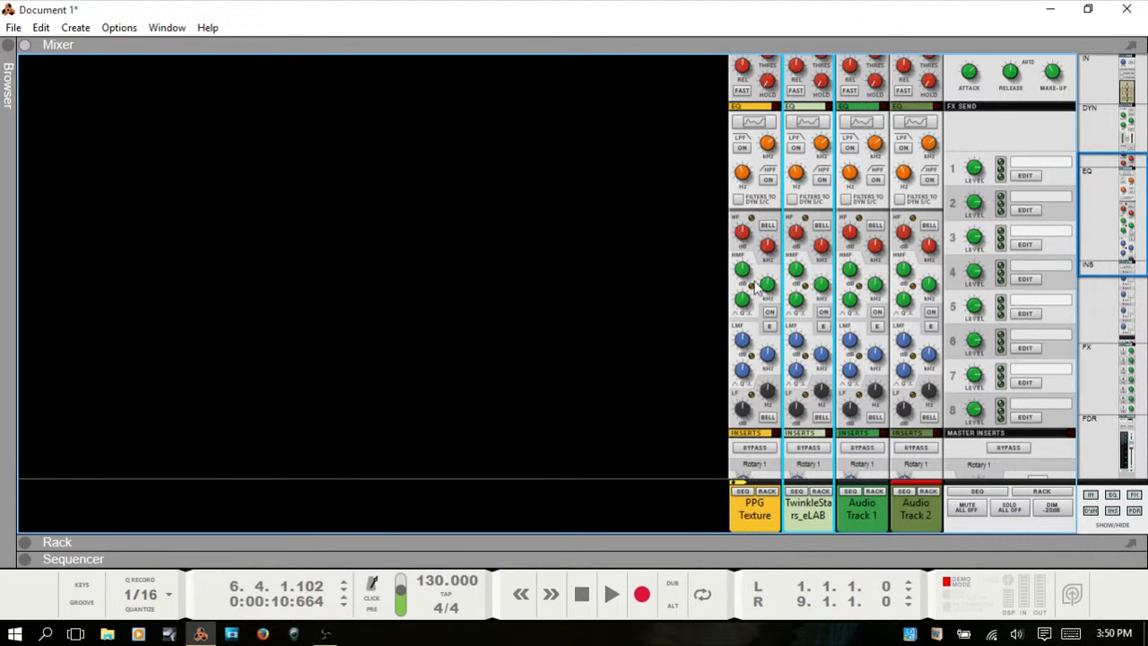
{"action": "left_click", "coordinate": [769, 312]}
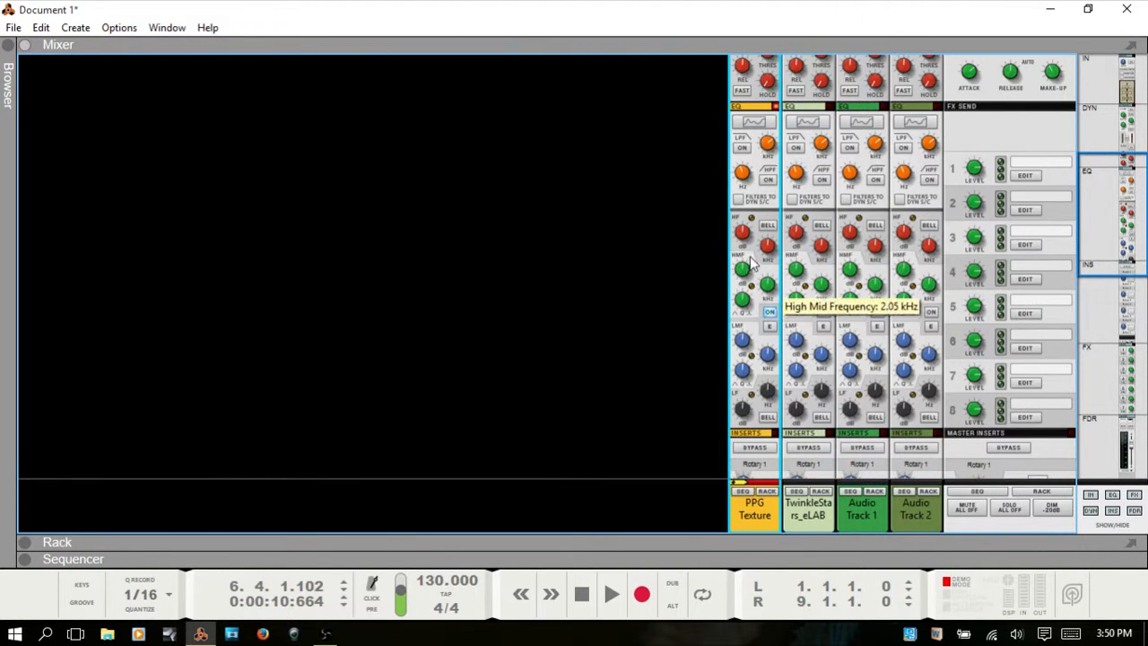
{"action": "left_click_drag", "start_coordinate": [740, 232], "coordinate": [768, 221]}
{"action": "left_click_drag", "start_coordinate": [767, 286], "coordinate": [767, 298]}
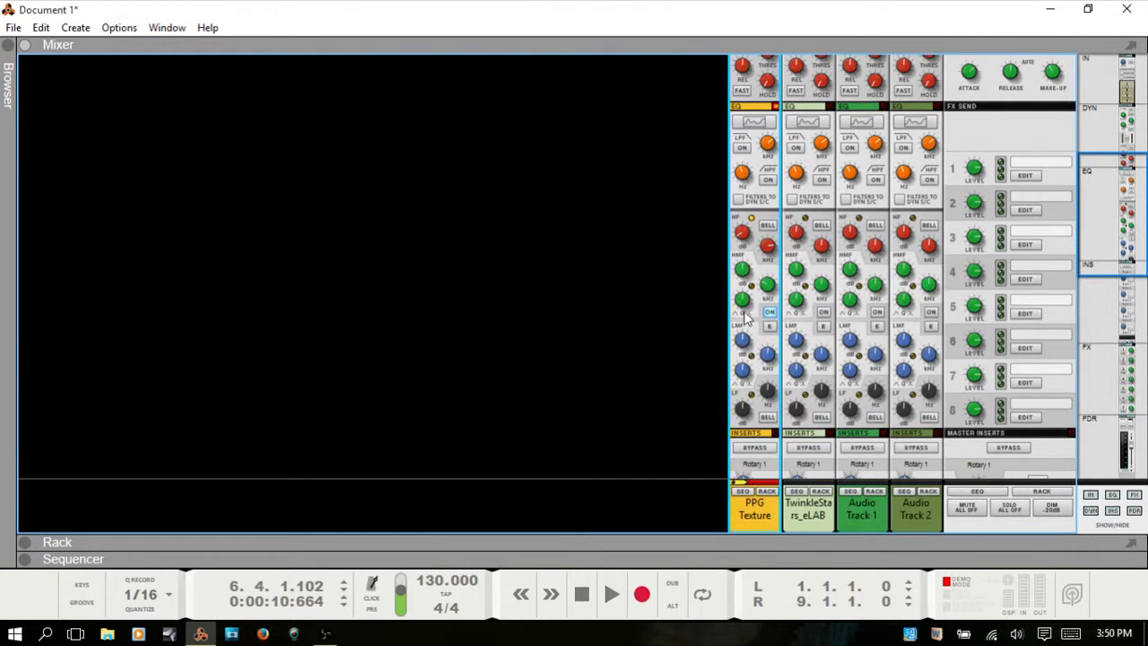
{"action": "left_click", "coordinate": [770, 313]}
{"action": "left_click", "coordinate": [768, 314]}
{"action": "key", "text": "F7"}
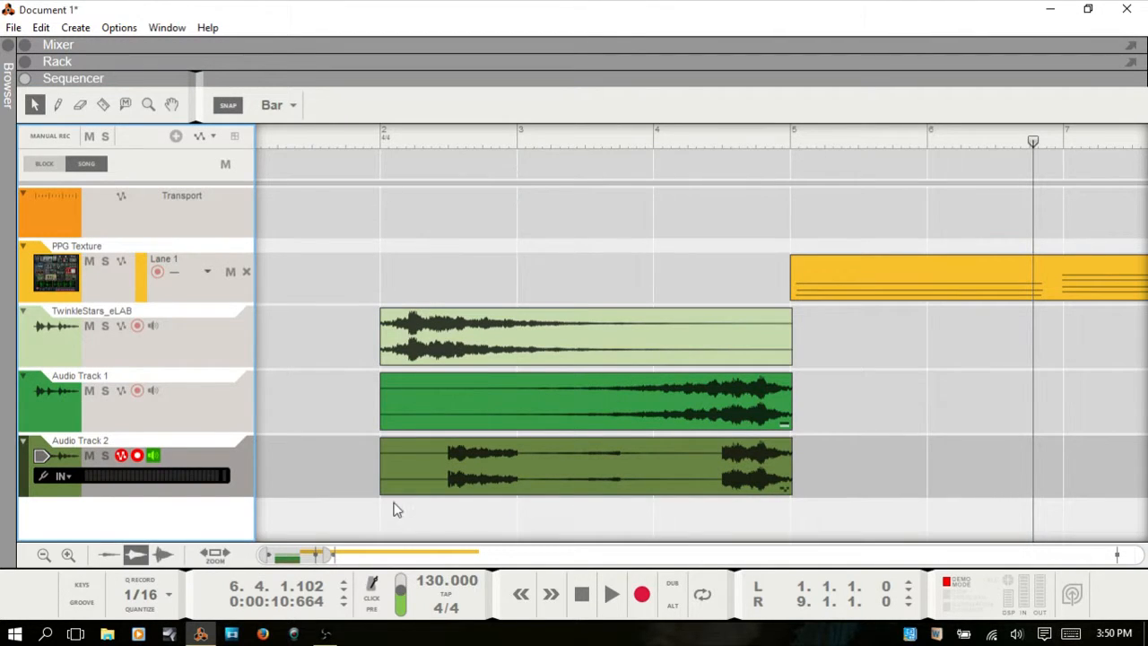
- Create a new overdub track from Audio Track 2
{"action": "right_click", "coordinate": [246, 478]}
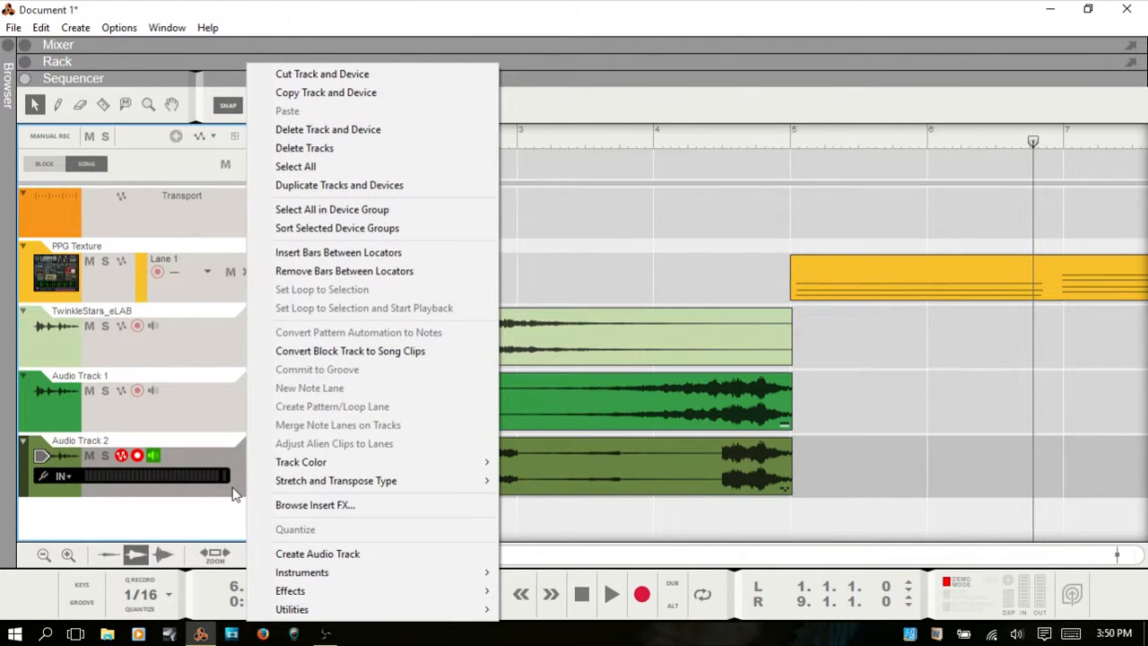
{"action": "left_click", "coordinate": [235, 488]}
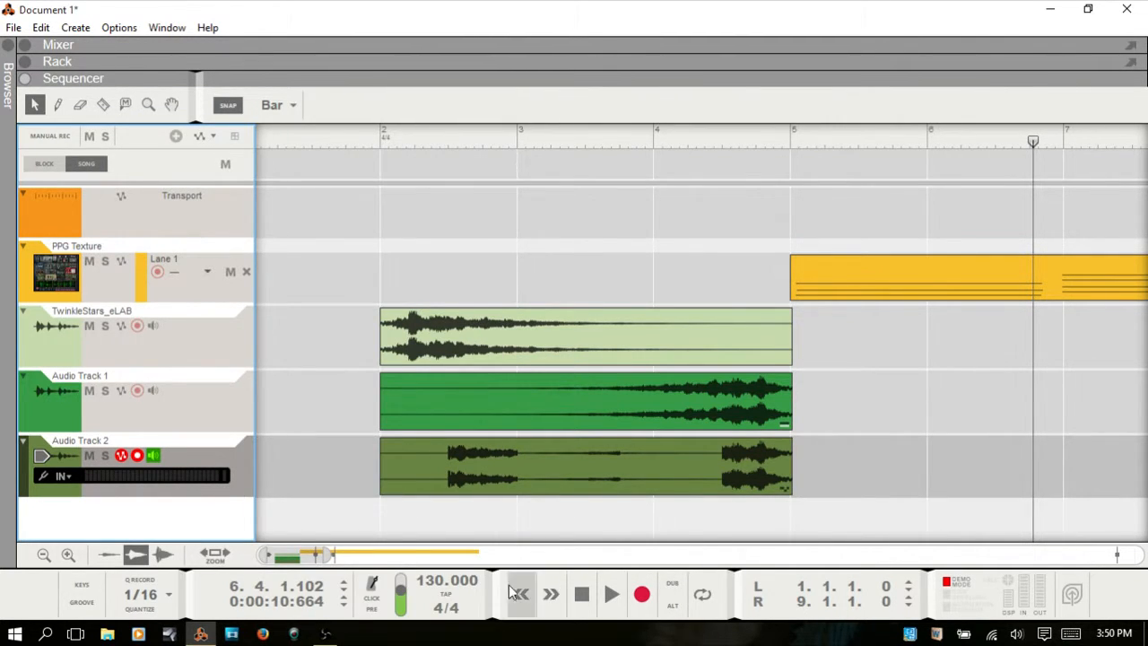
{"action": "left_click", "coordinate": [675, 588]}
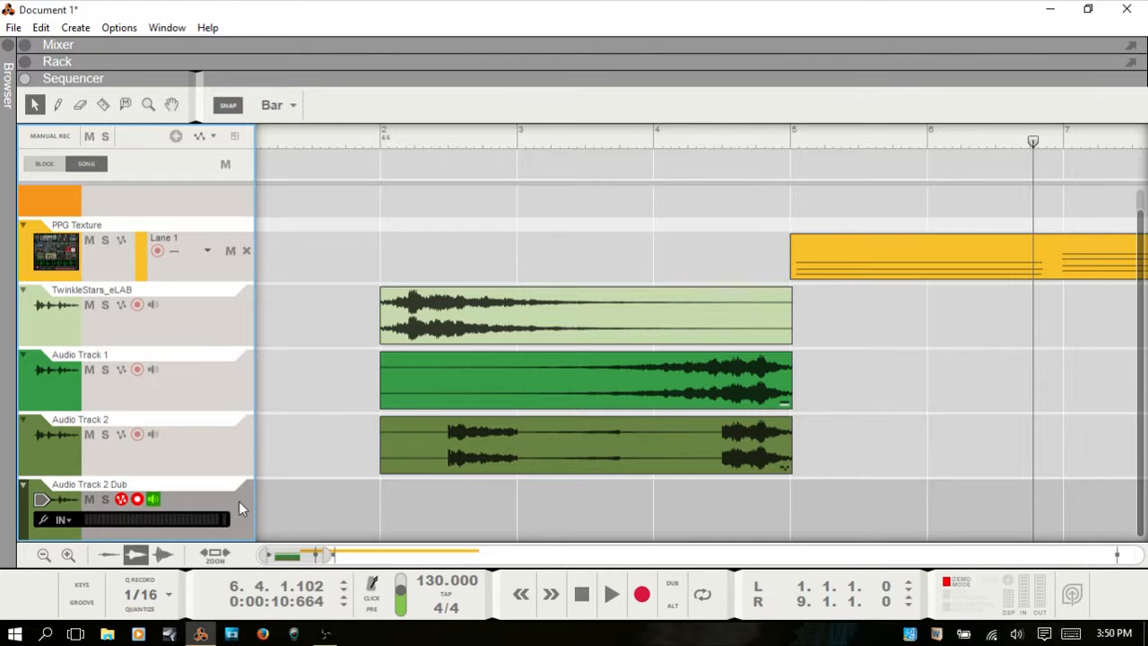
- Look over the overdub's channel strip in the mixer and switch off the PPG Texture channel's EQ
{"action": "key", "text": "F5"}
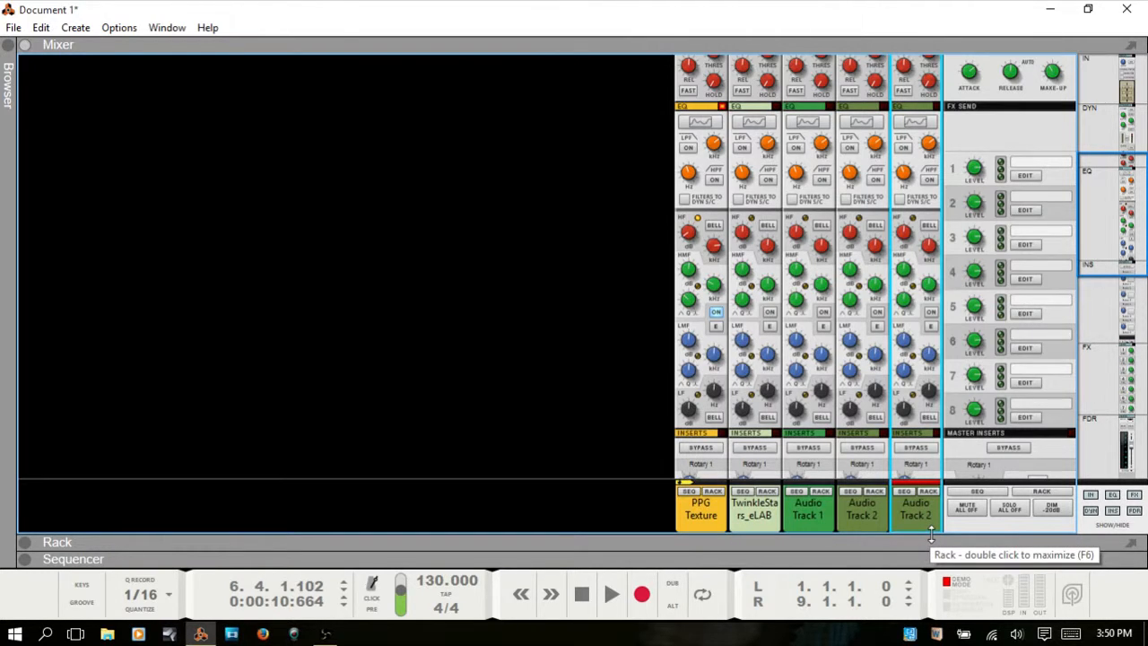
{"action": "scroll", "coordinate": [928, 527], "scroll_direction": "up", "scroll_amount": 5}
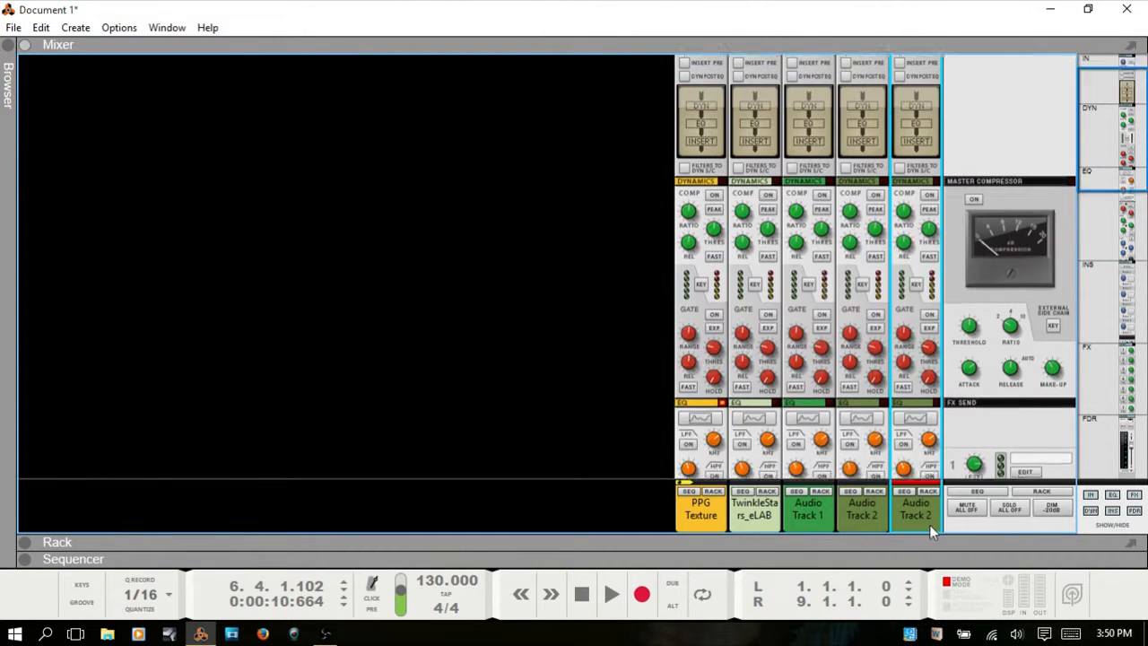
{"action": "scroll", "coordinate": [929, 525], "scroll_direction": "down", "scroll_amount": 6}
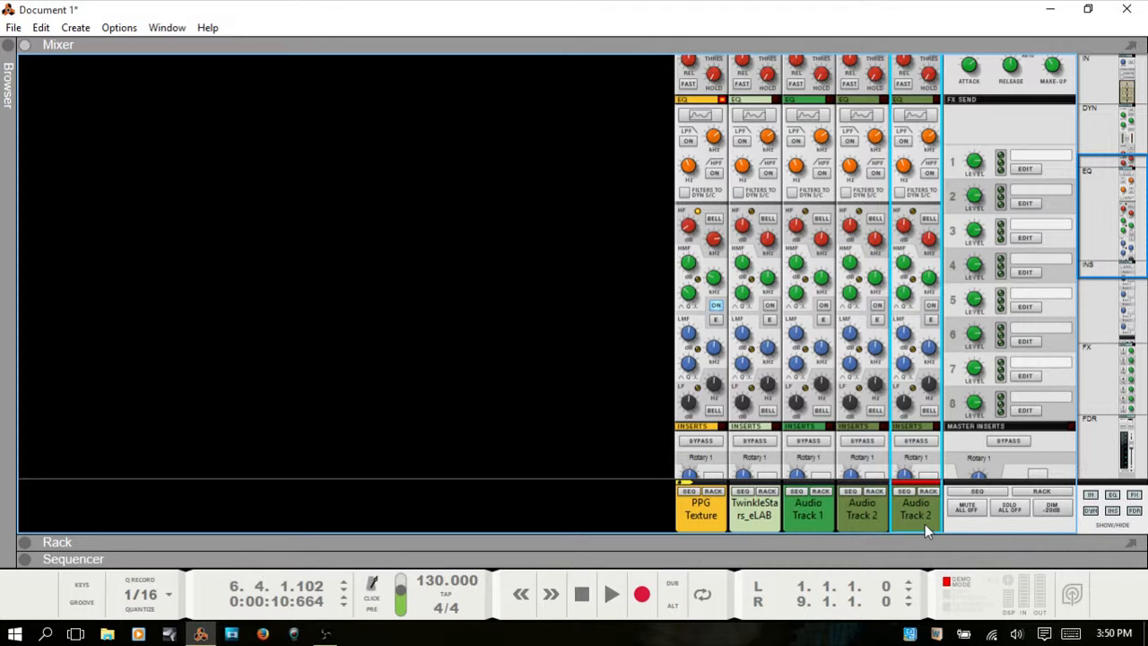
{"action": "left_click", "coordinate": [716, 307]}
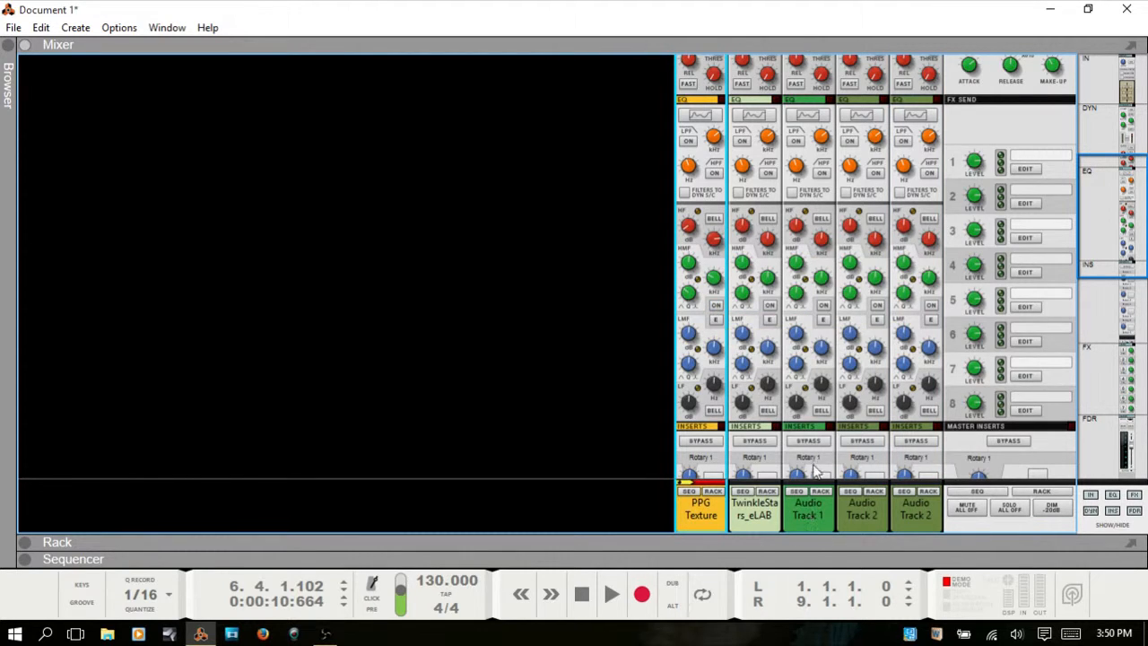
- Delete the Audio Track 2 Dub channel in the mixer and return to the sequencer
{"action": "left_click", "coordinate": [912, 510]}
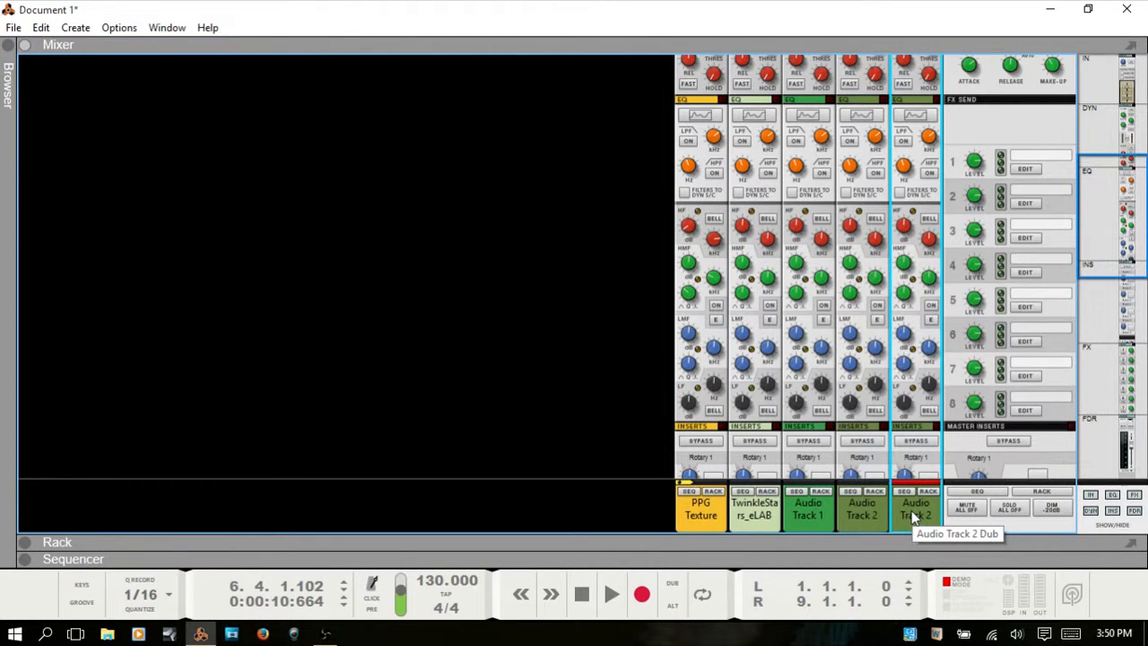
{"action": "key", "text": "Delete"}
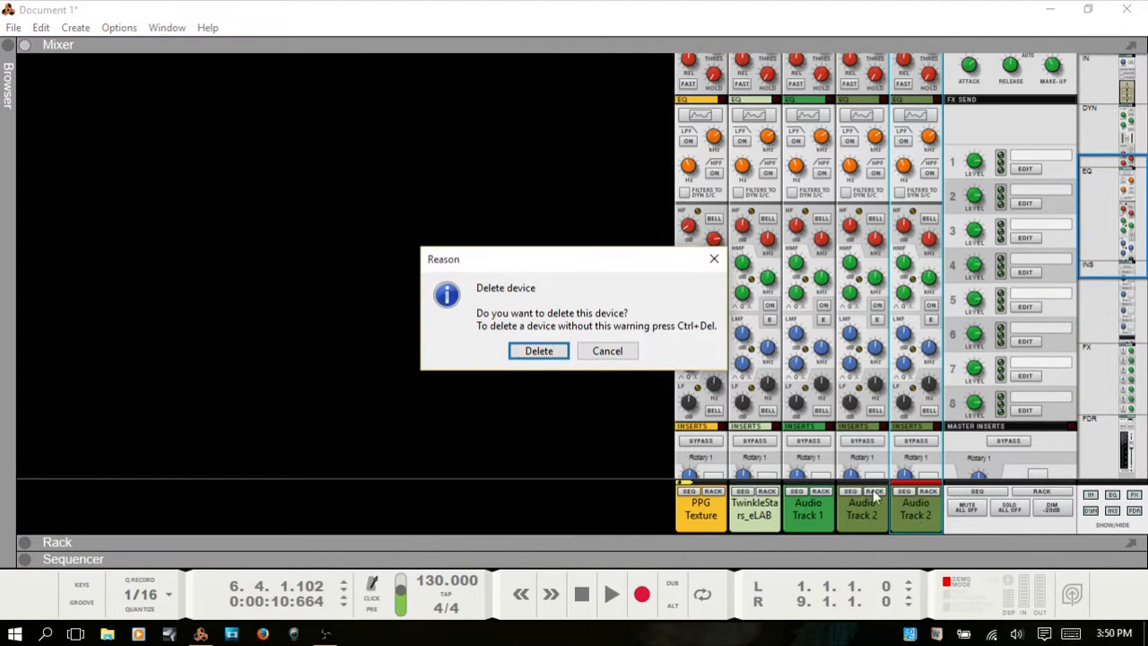
{"action": "left_click", "coordinate": [541, 351]}
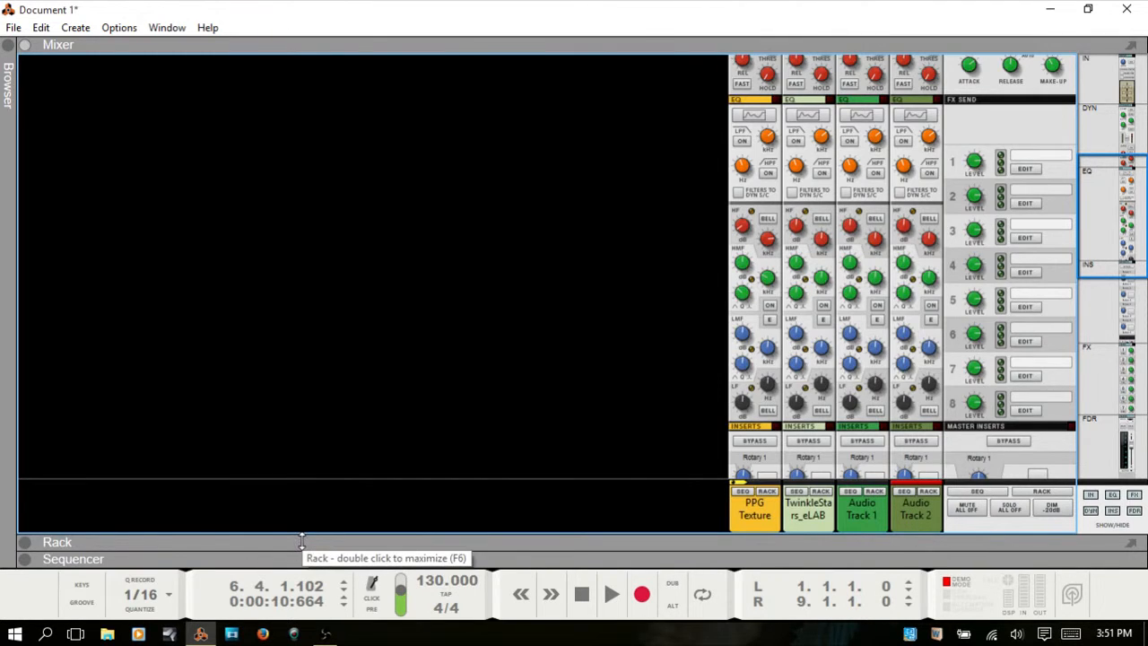
{"action": "key", "text": "F7"}
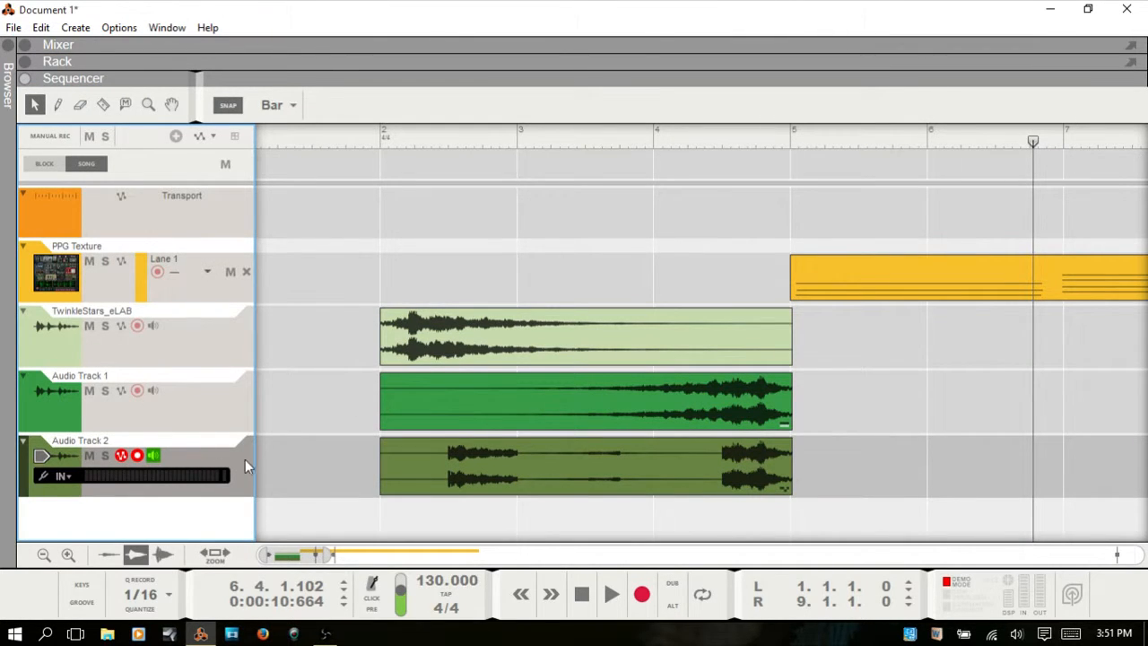
- Create another new overdub of Audio Track 2 and delete it together with its device
{"action": "left_click", "coordinate": [673, 587]}
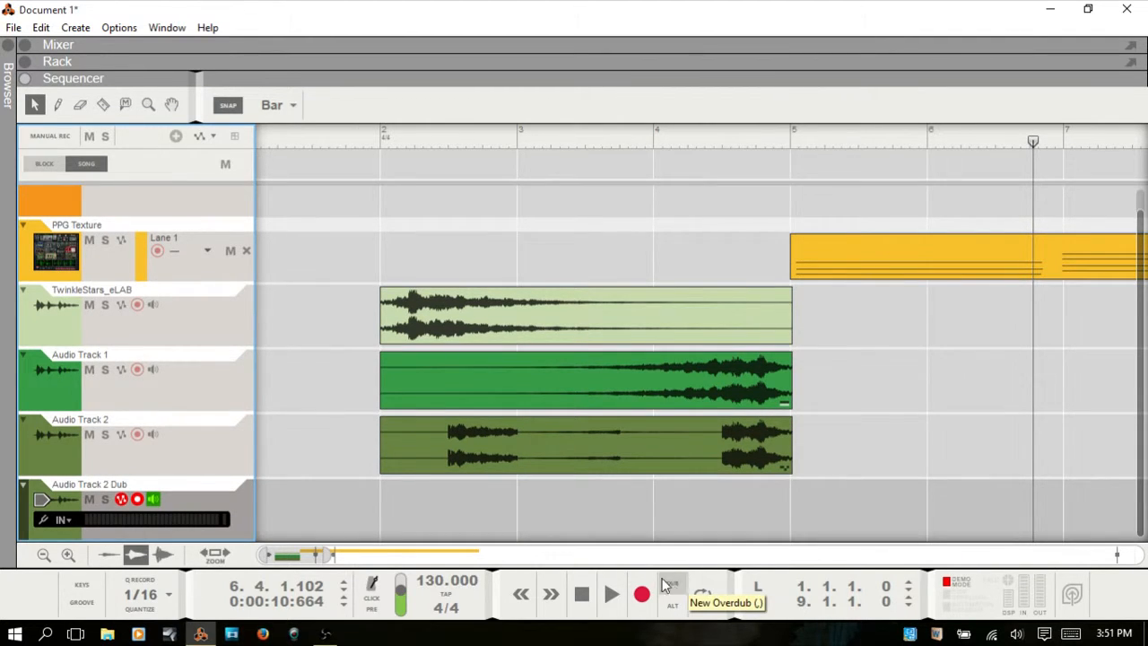
{"action": "key", "text": "Delete"}
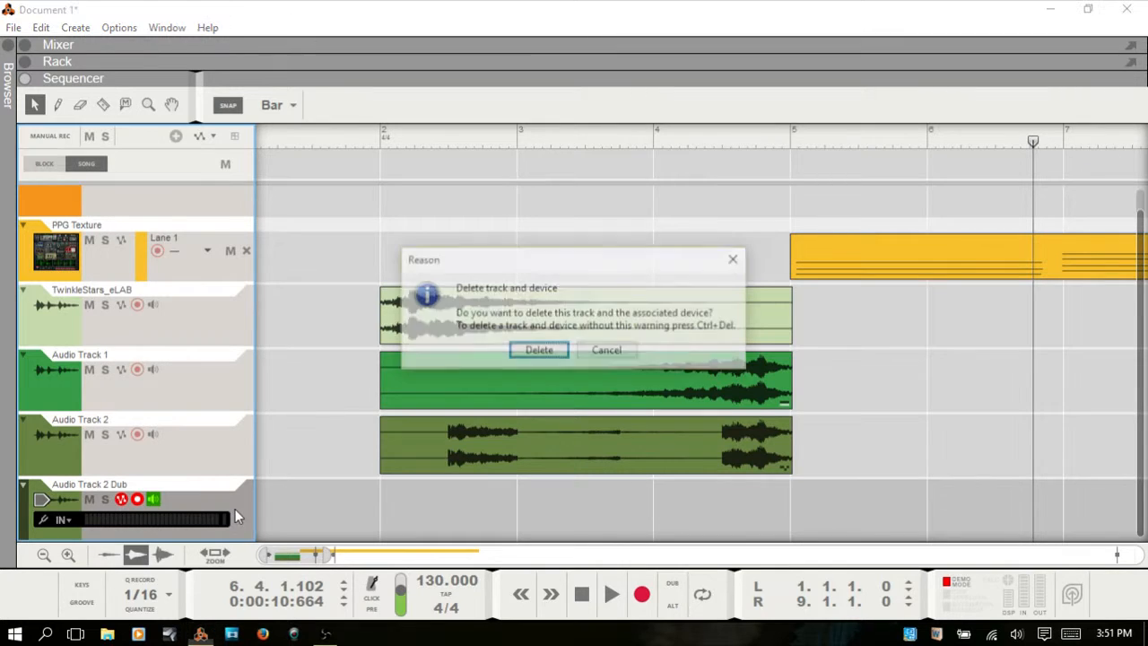
{"action": "left_click", "coordinate": [538, 350]}
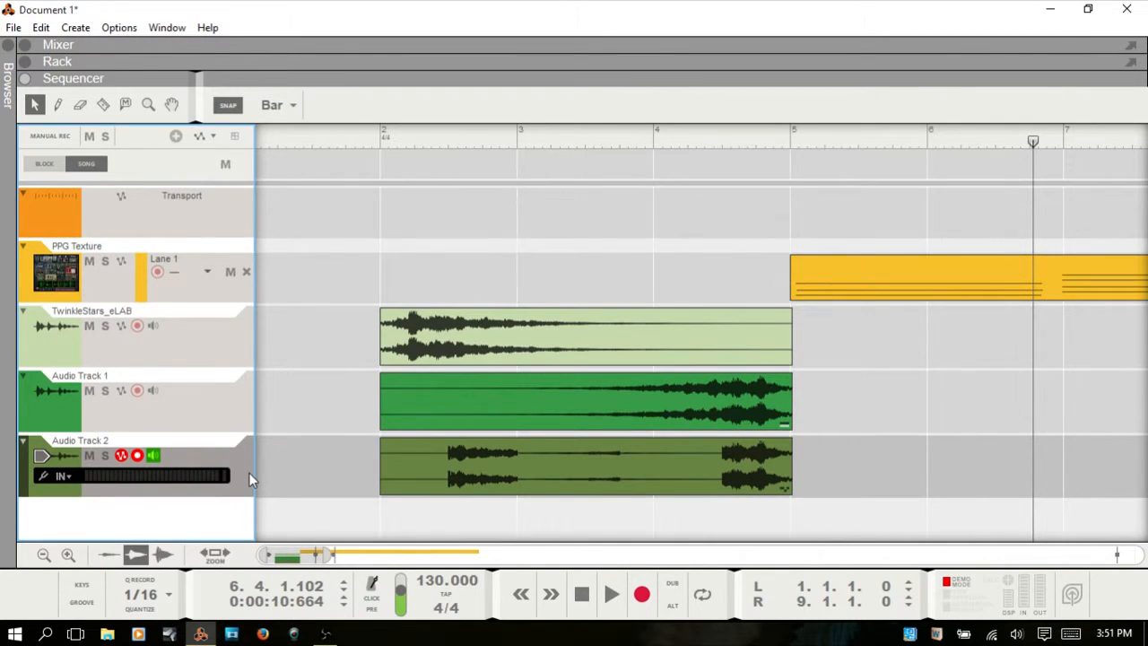
- Enable Audio Track 2's mixer EQ with a Bell high band at 13.31 kHz, lower its high gain and adjust the high-mid band
{"action": "key", "text": "F5"}
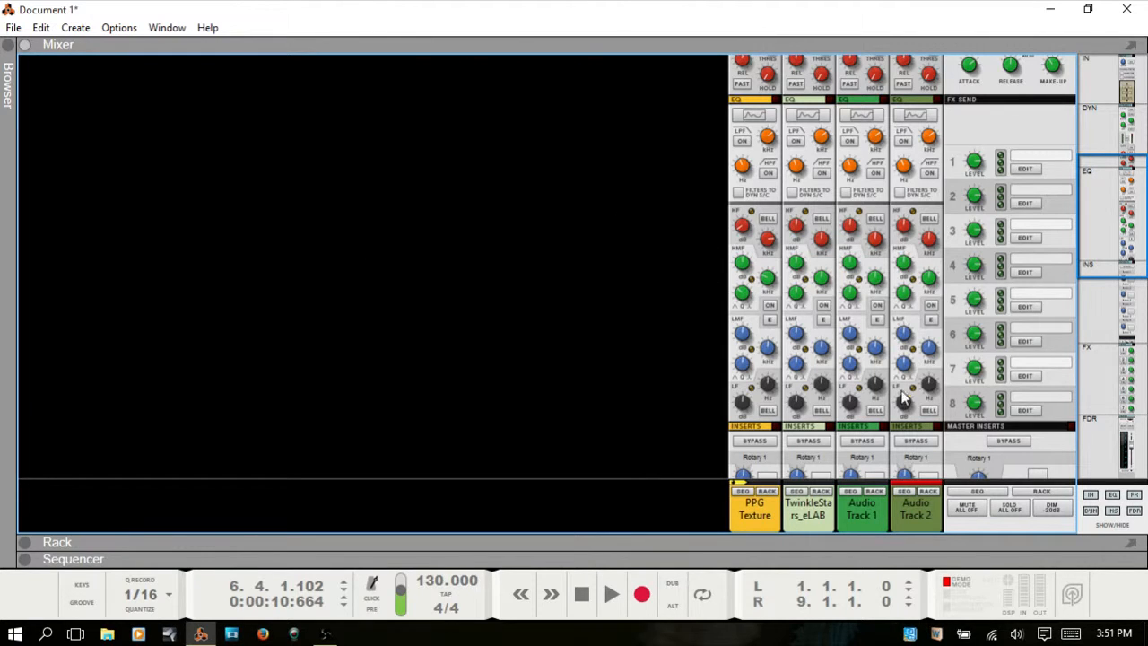
{"action": "left_click_drag", "start_coordinate": [903, 226], "coordinate": [929, 232]}
{"action": "left_click", "coordinate": [926, 221]}
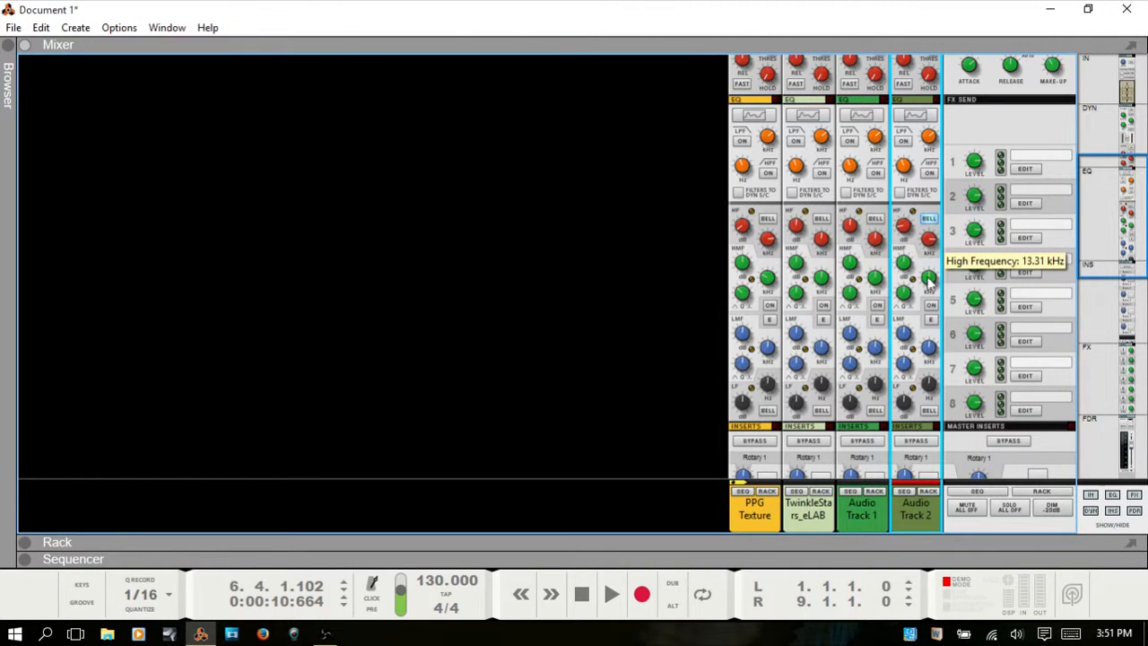
{"action": "left_click", "coordinate": [929, 305]}
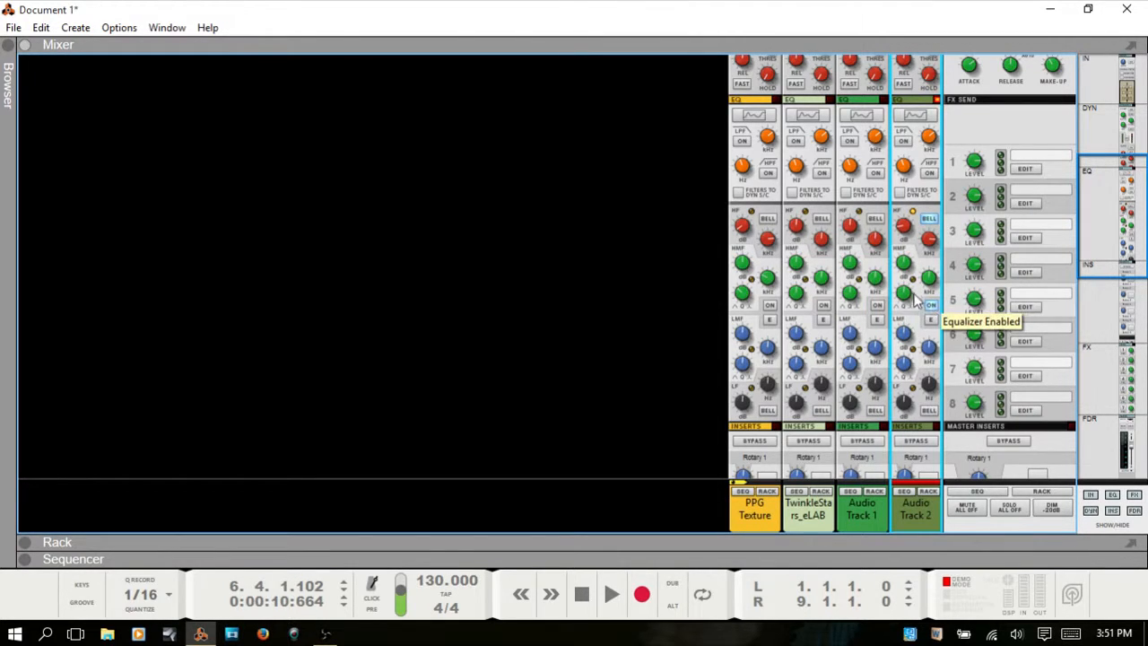
{"action": "left_click_drag", "start_coordinate": [905, 294], "coordinate": [932, 278]}
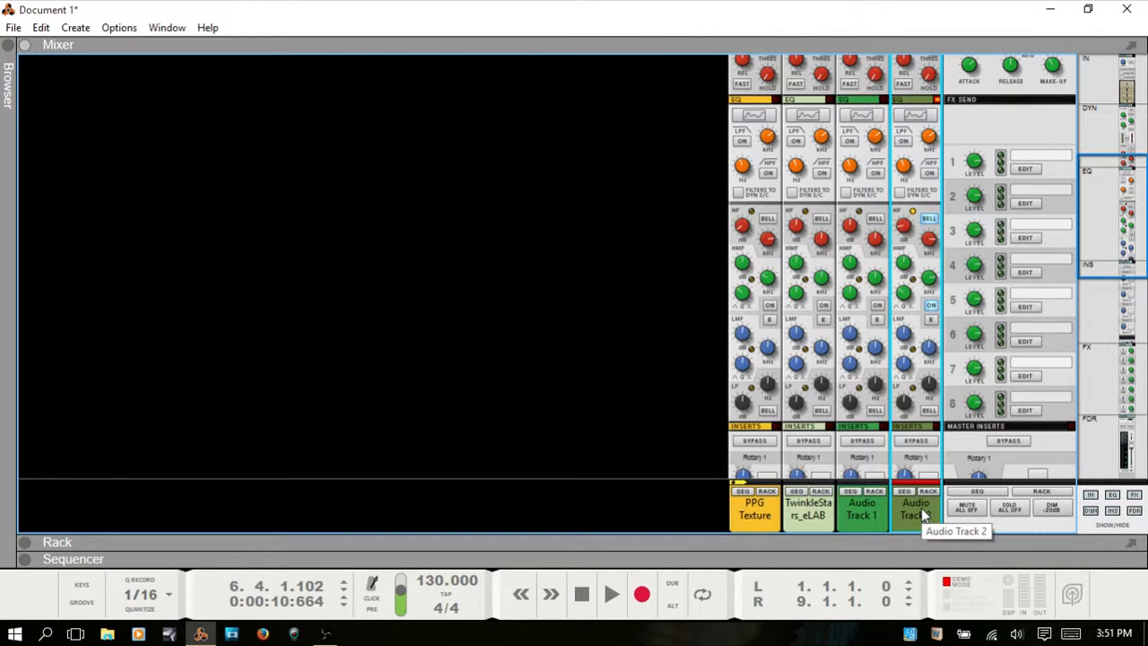
{"action": "key", "text": "F7"}
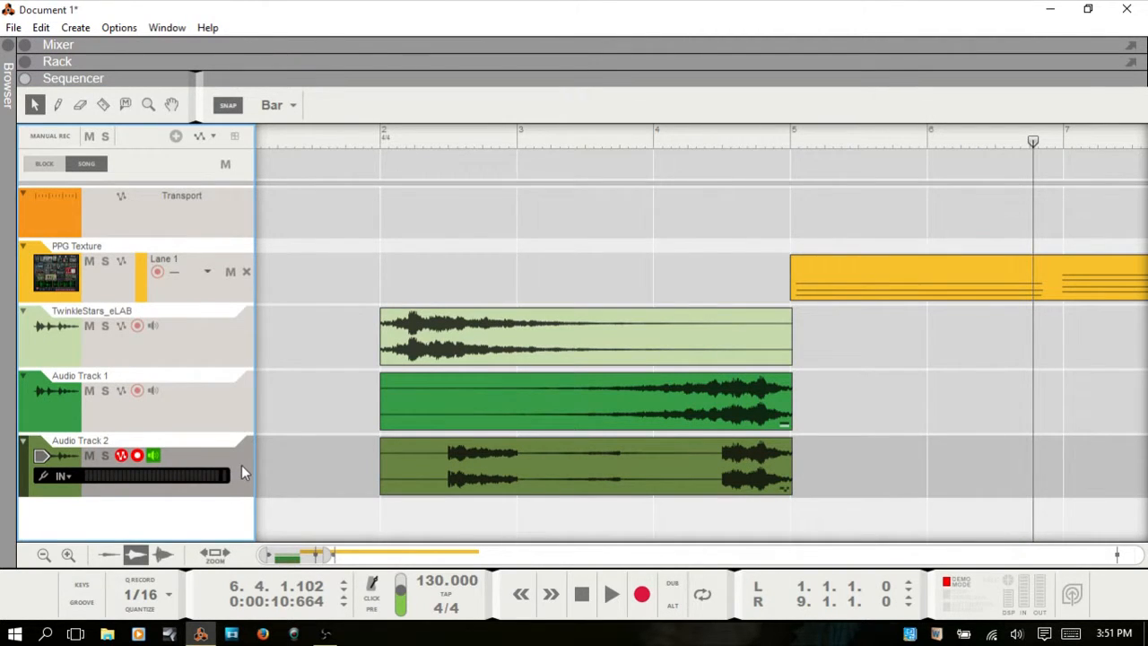
- Create an overdub of Audio Track 2, check its copied EQ settings in the mixer, and delete the overdub track and device
{"action": "left_click", "coordinate": [673, 589]}
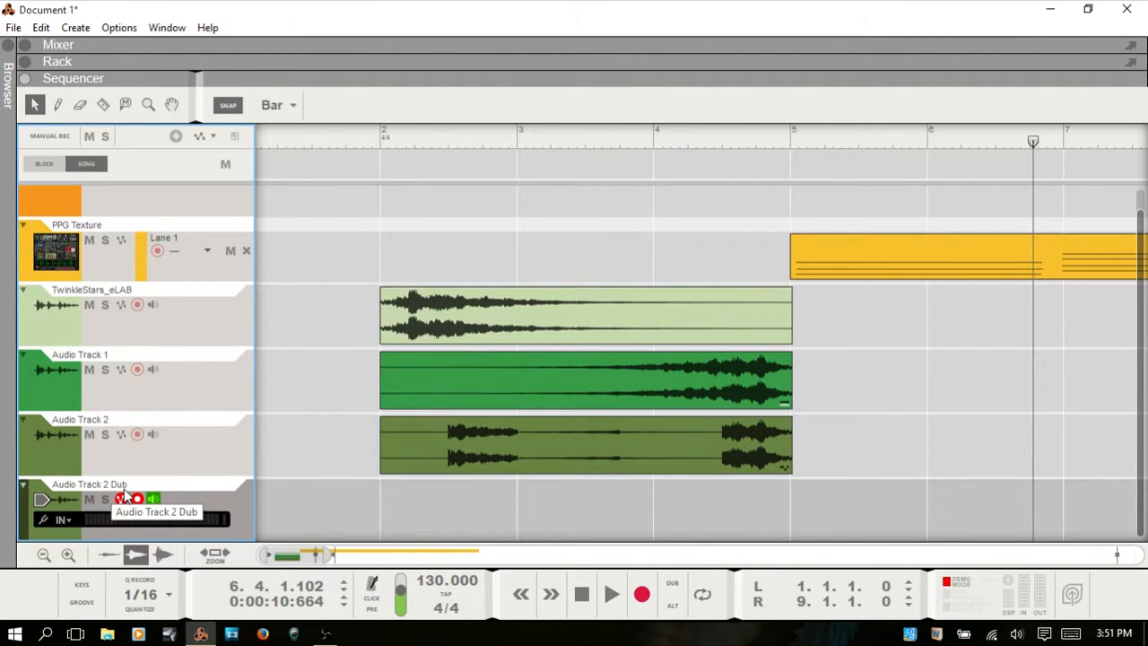
{"action": "key", "text": "F5"}
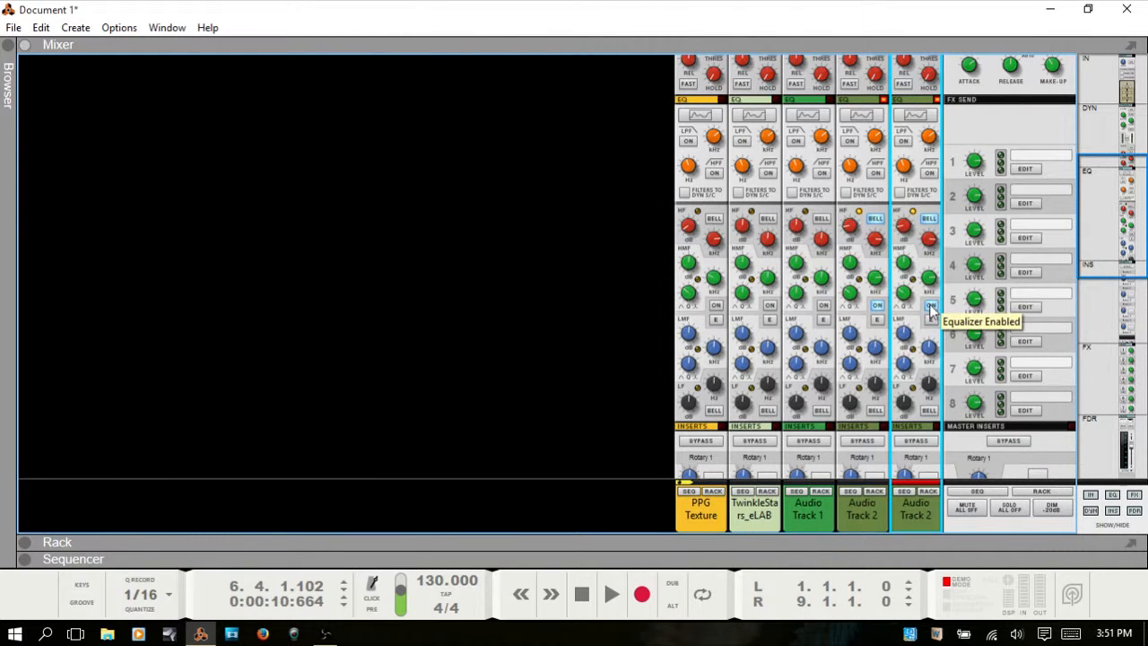
{"action": "key", "text": "F7"}
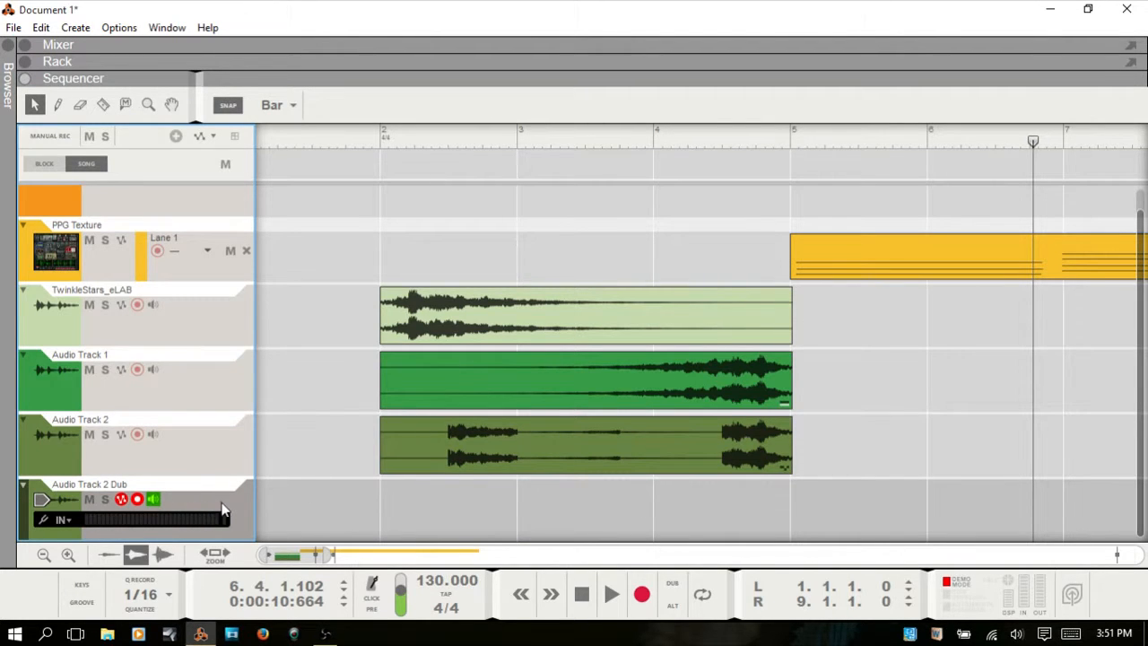
{"action": "key", "text": "Delete"}
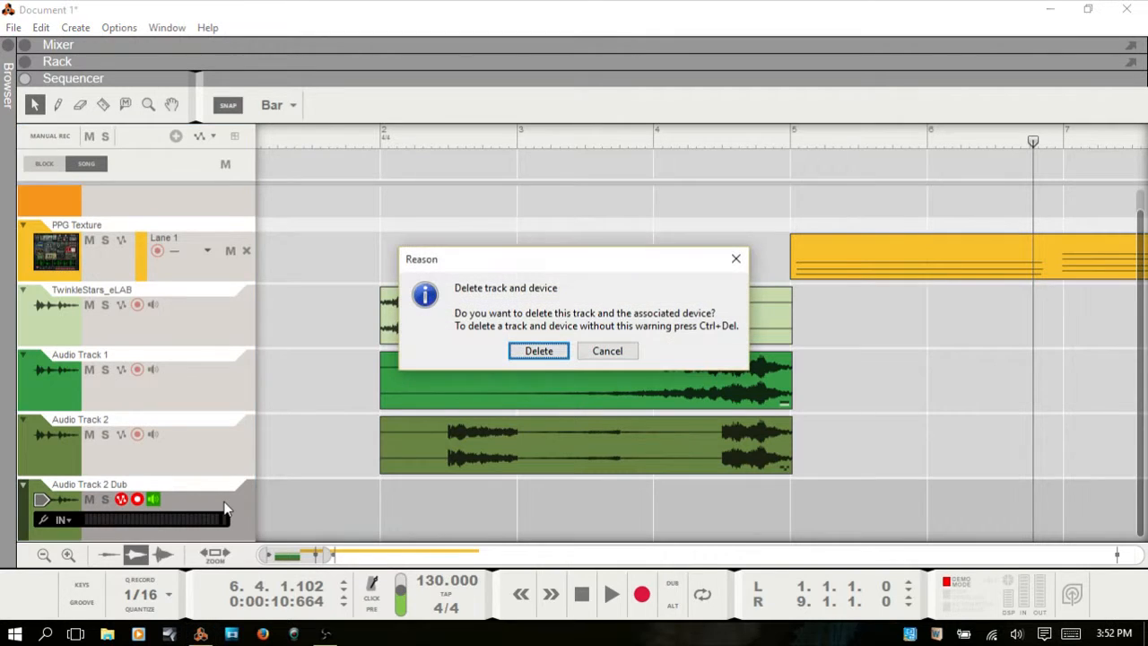
{"action": "left_click", "coordinate": [539, 351]}
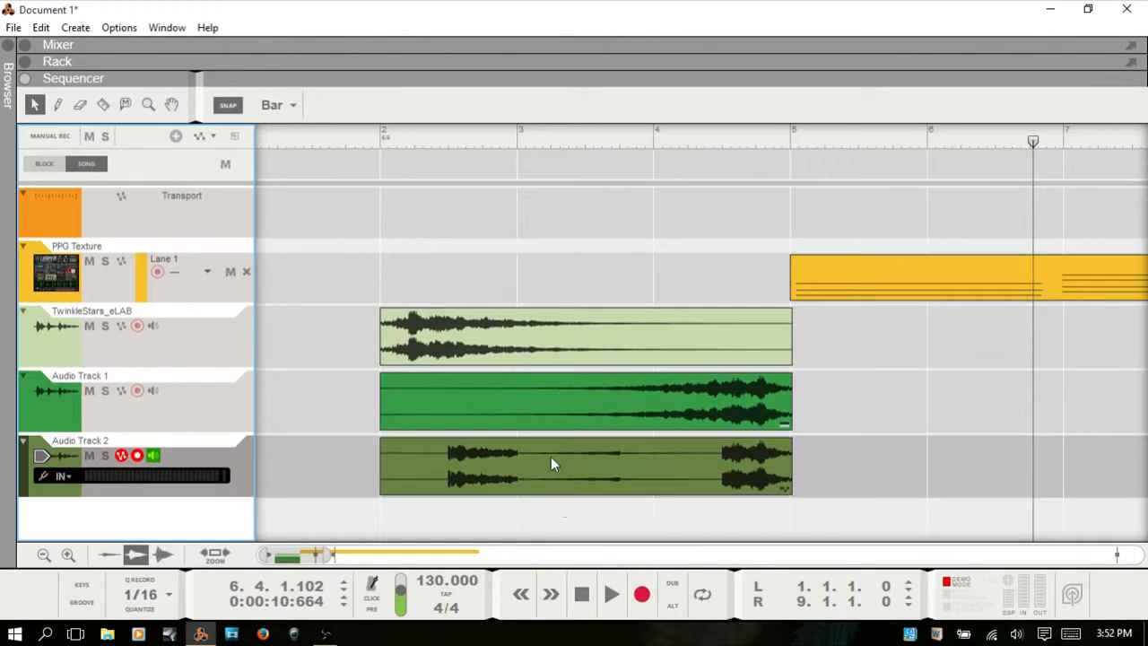
- Create an alternate take of Audio Track 2, check its copied EQ in the mixer, delete its track and device, and unmute Audio Track 2
{"action": "left_click", "coordinate": [672, 607]}
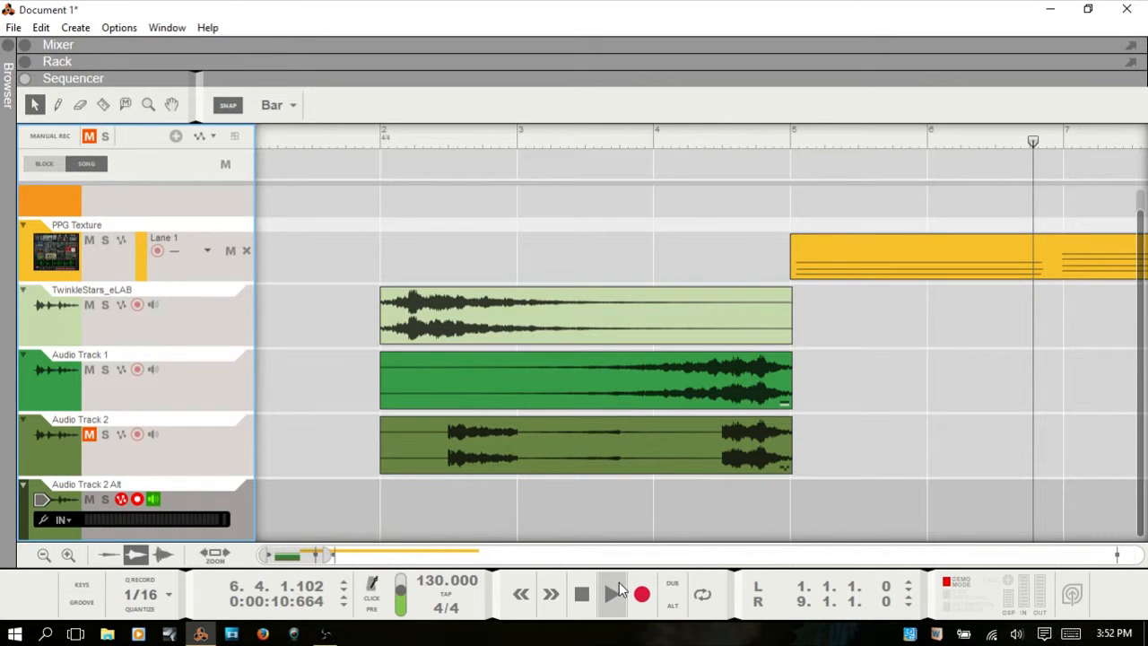
{"action": "key", "text": "F5"}
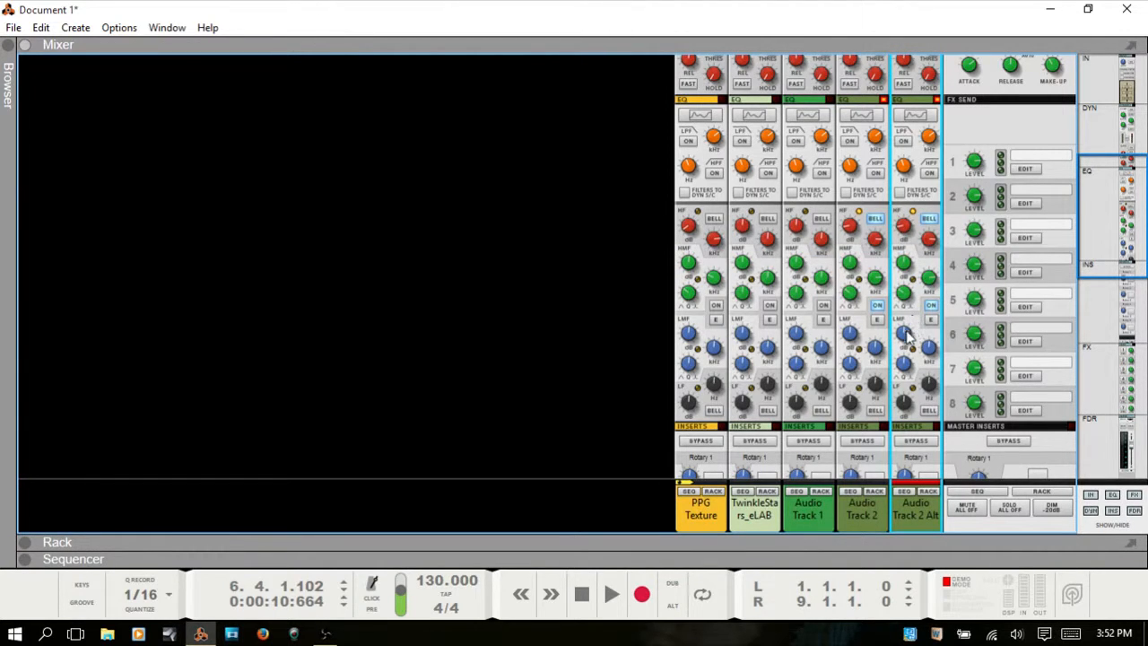
{"action": "key", "text": "F7"}
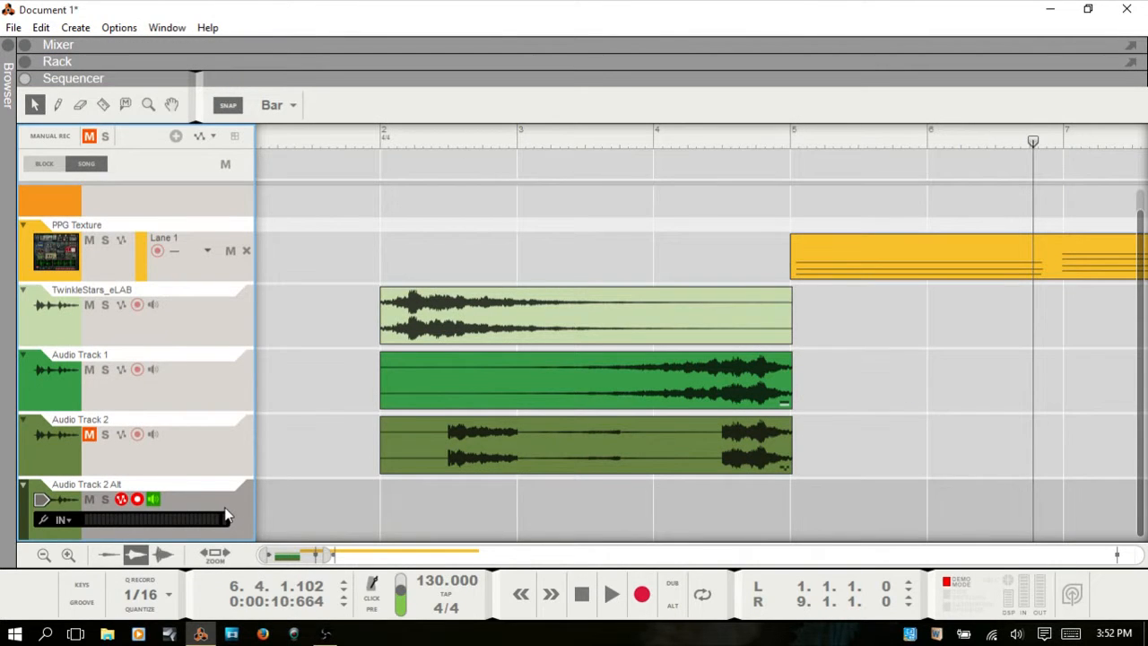
{"action": "key", "text": "Delete"}
{"action": "left_click", "coordinate": [538, 350]}
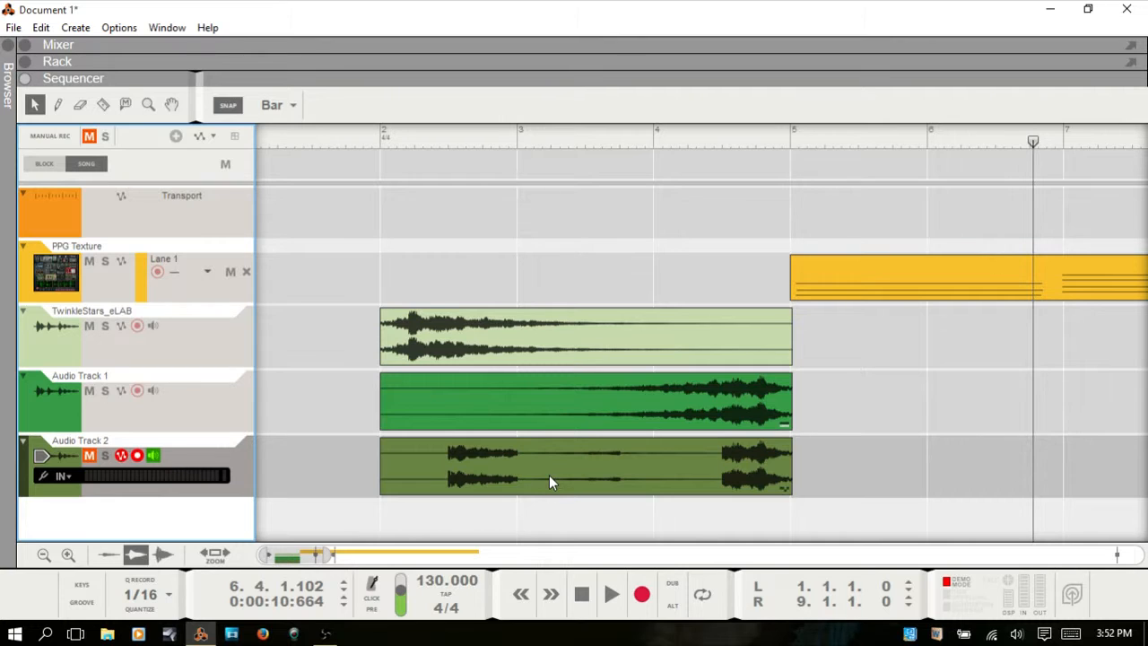
{"action": "left_click", "coordinate": [89, 455]}
- Create an overdub of Audio Track 2 and an alternate take of that overdub, and delete both tracks with their devices
{"action": "key", "text": "comma"}
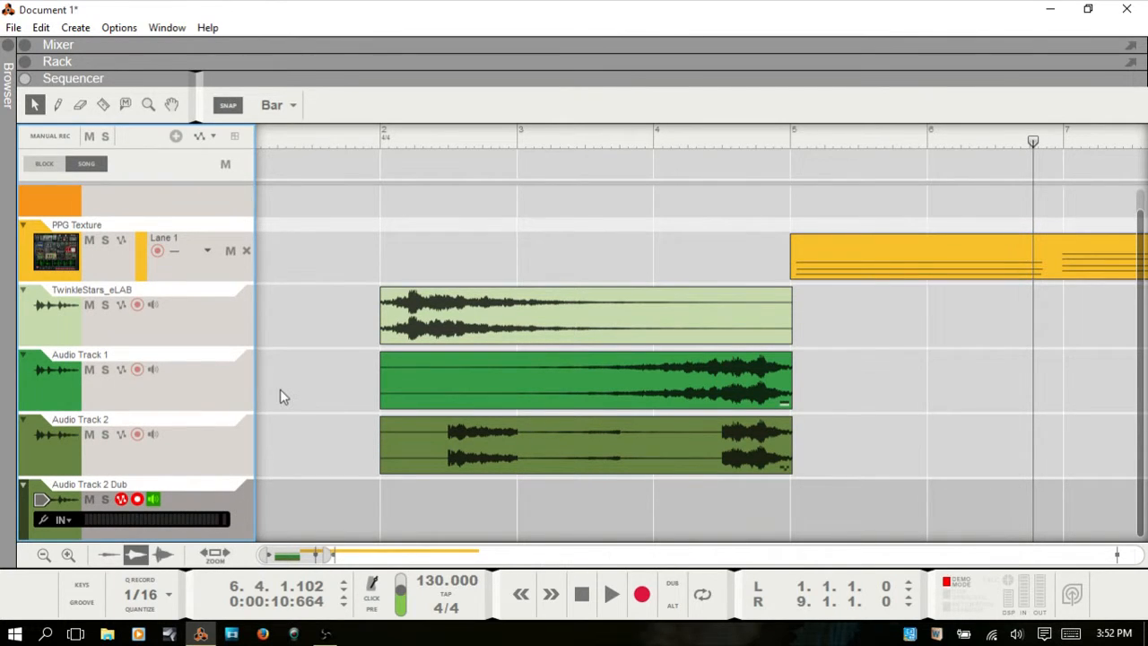
{"action": "key", "text": "period"}
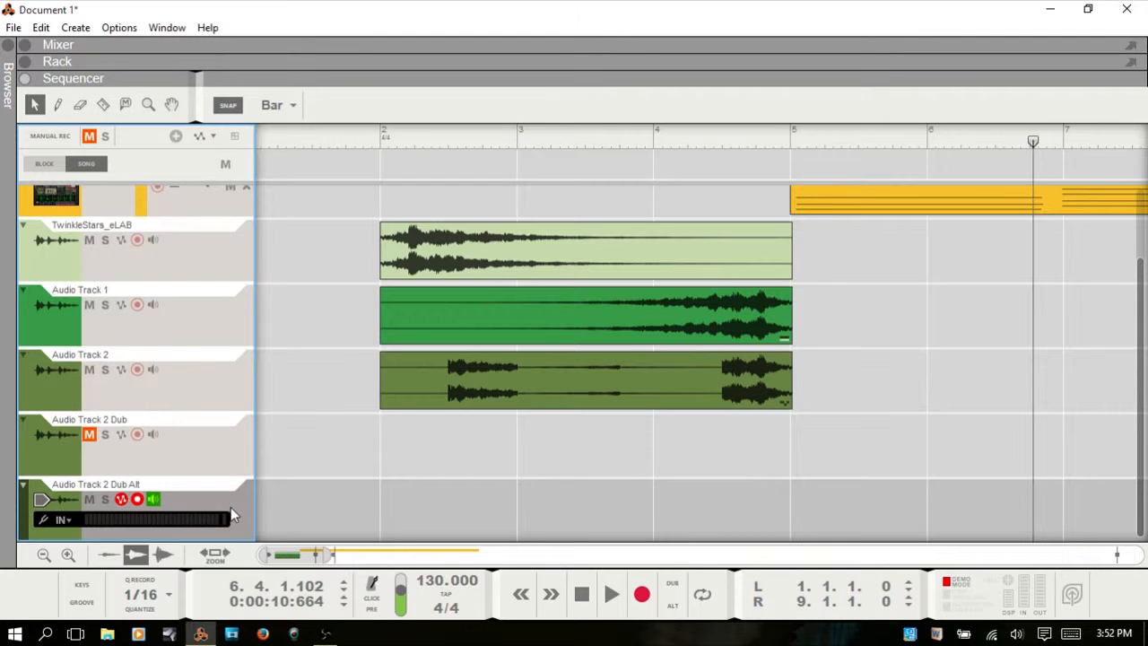
{"action": "key", "text": "Delete"}
{"action": "key", "text": "Return"}
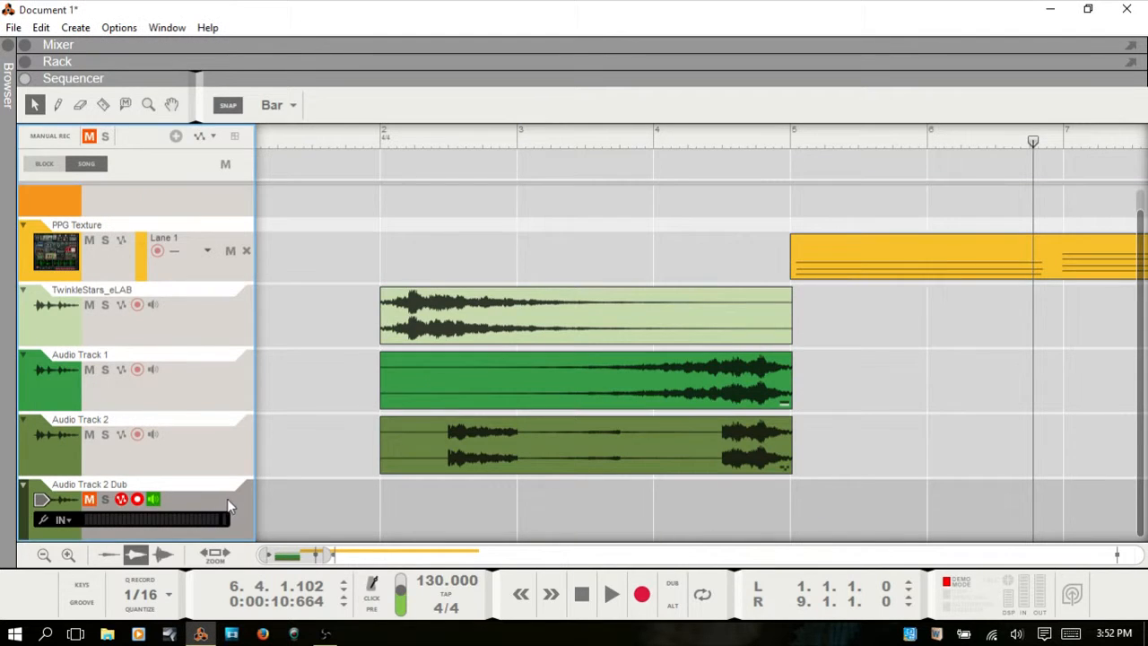
{"action": "key", "text": "Delete"}
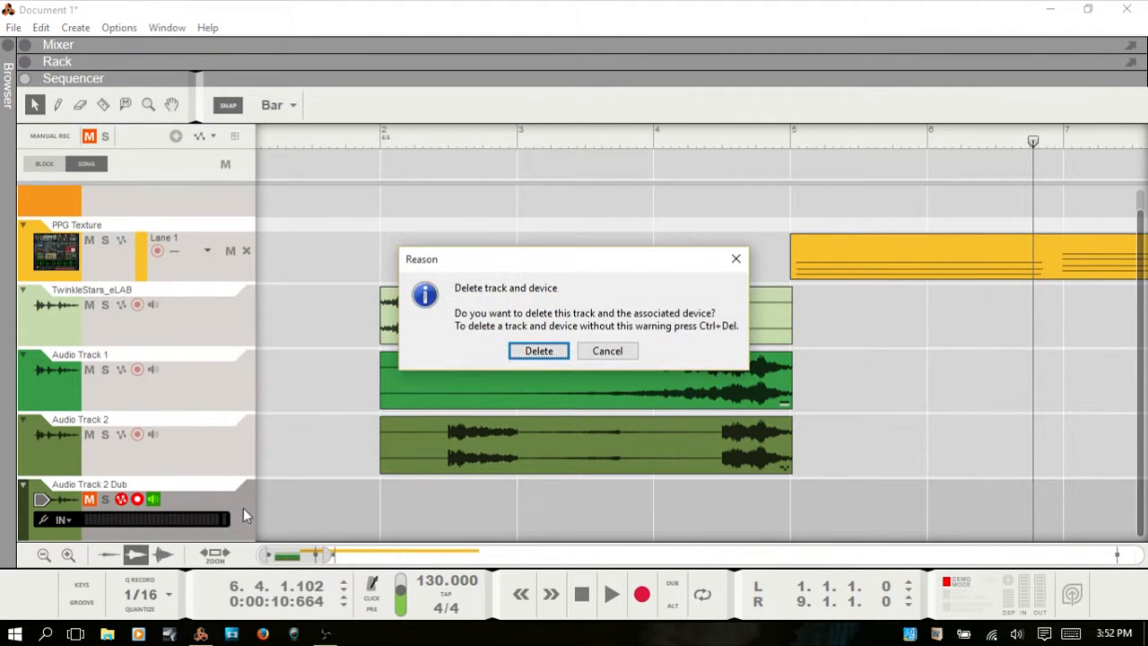
{"action": "key", "text": "Return"}
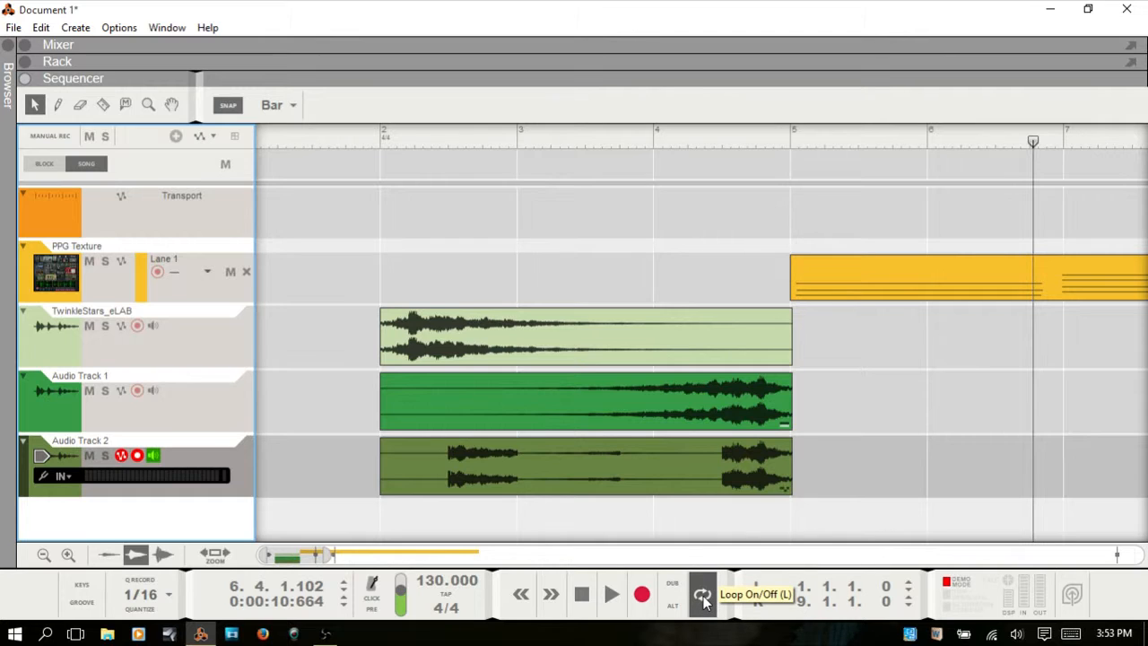
- Set the left locator to bar 2 and the right locator to bar 5 around the audio clips
{"action": "left_click", "coordinate": [384, 136], "text": "ctrl"}
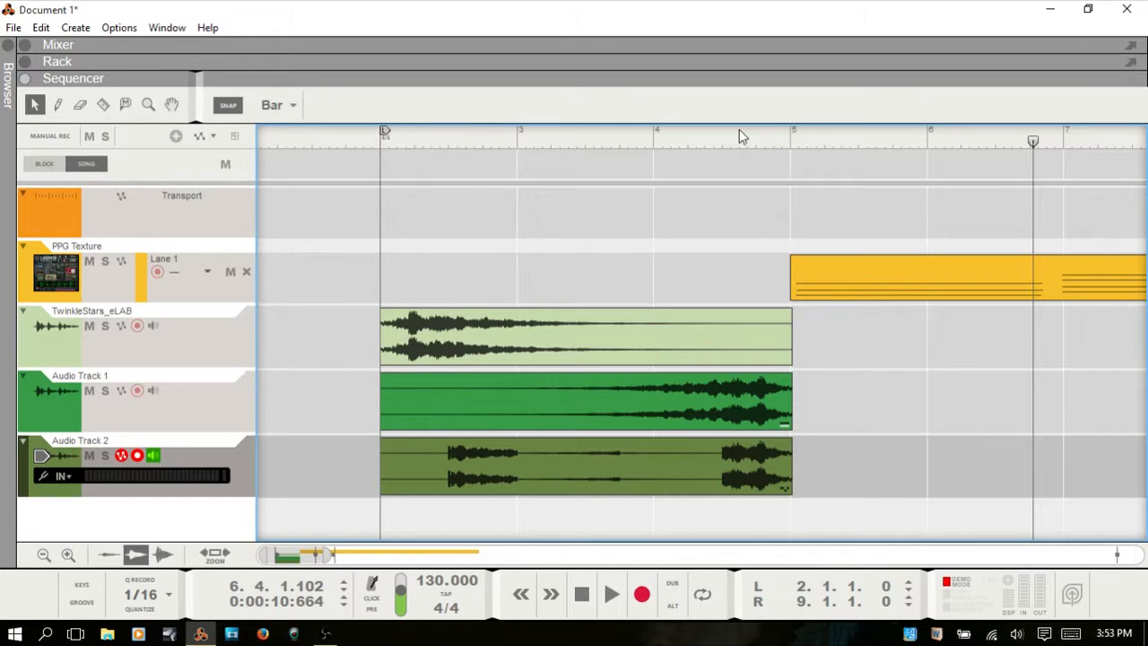
{"action": "left_click", "coordinate": [790, 136], "text": "alt"}
- Select the PPG Texture clip and set the loop locators to its start and end
{"action": "left_click_drag", "start_coordinate": [307, 557], "coordinate": [349, 558]}
{"action": "left_click", "coordinate": [615, 290]}
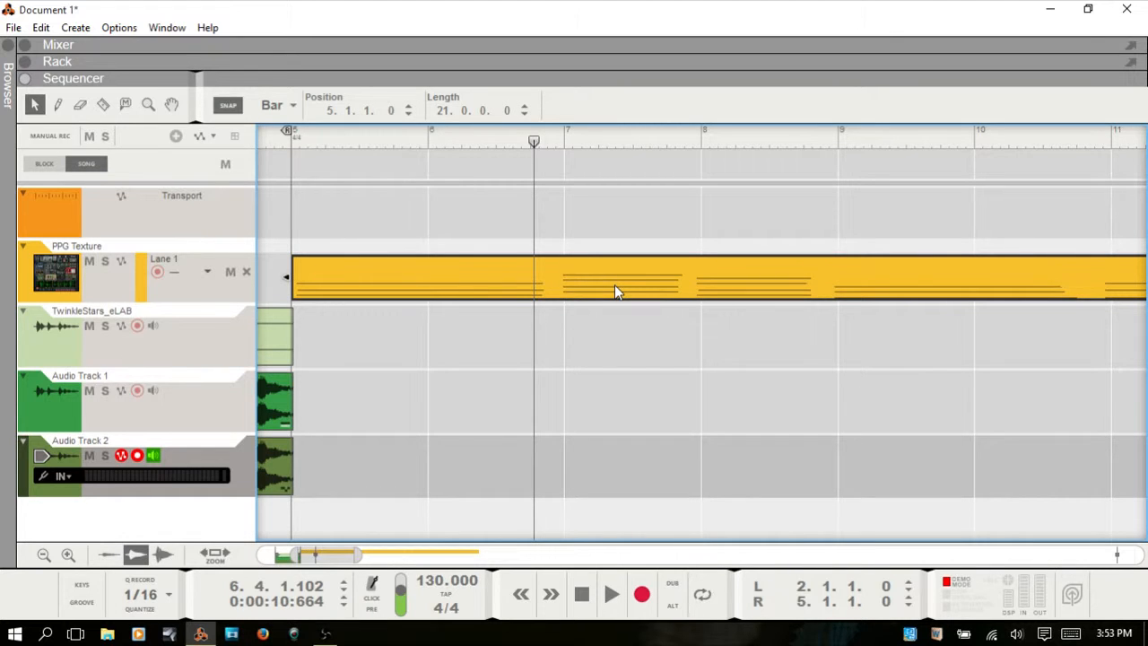
{"action": "key", "text": "g"}
{"action": "key", "text": "g"}
{"action": "key", "text": "g"}
{"action": "key", "text": "g"}
{"action": "key", "text": "g"}
{"action": "key", "text": "g"}
{"action": "key", "text": "g"}
{"action": "key", "text": "g"}
{"action": "key", "text": "g"}
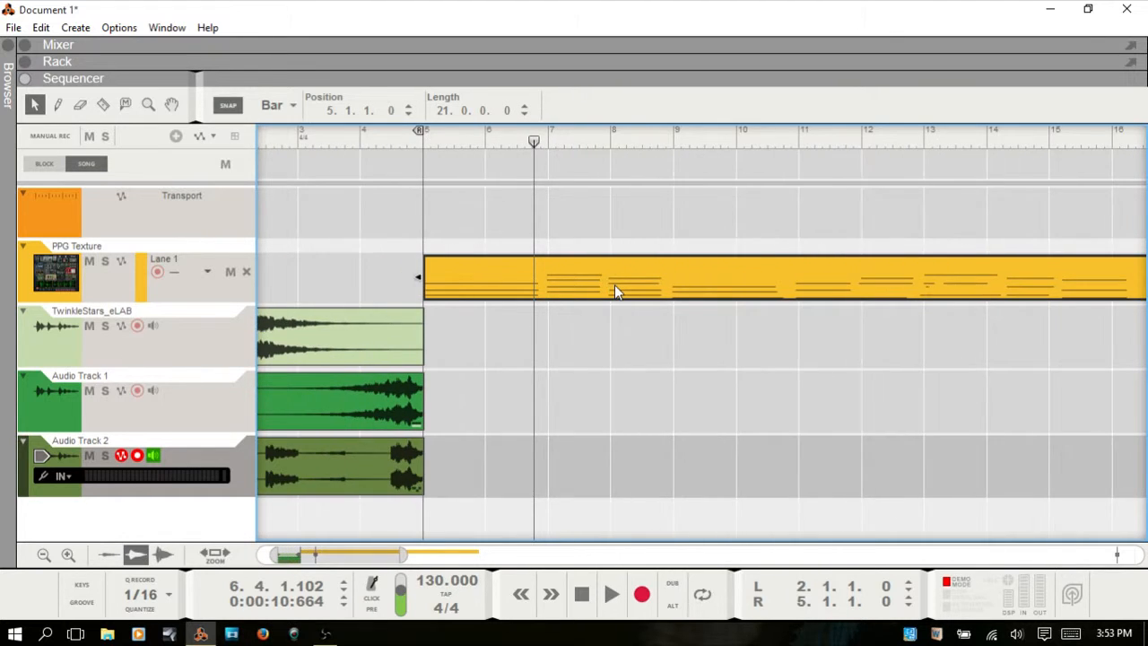
{"action": "key", "text": "g"}
{"action": "key", "text": "g"}
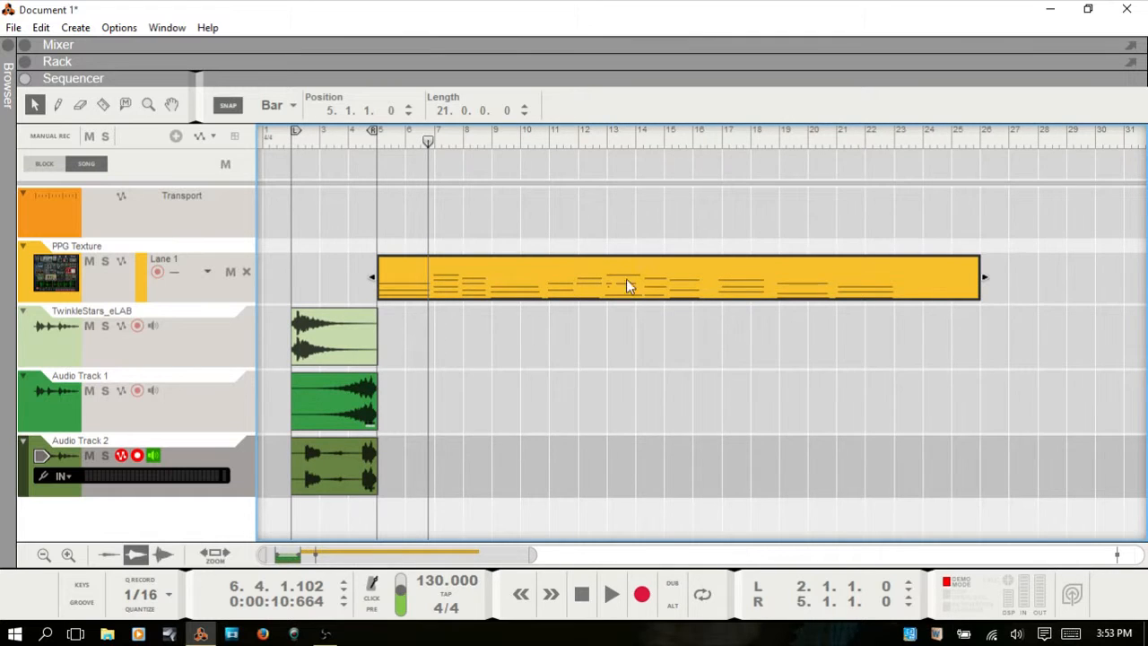
{"action": "left_click", "coordinate": [644, 326]}
{"action": "left_click", "coordinate": [649, 285]}
{"action": "key", "text": "p"}
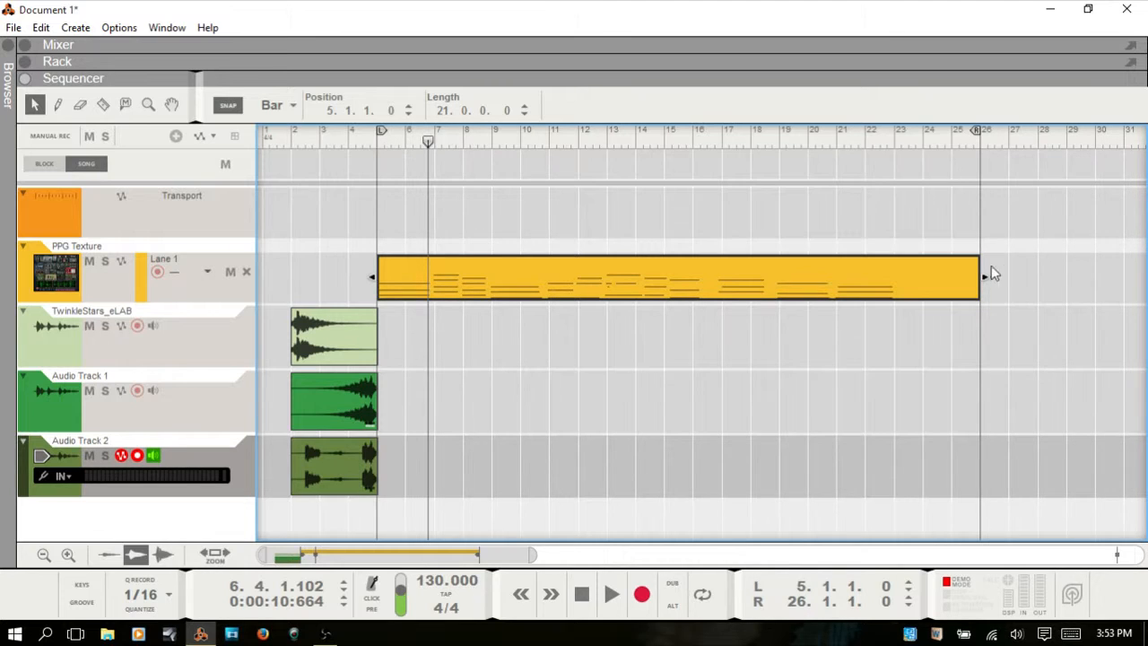
- Toggle the loop and the metronome click on and off
{"action": "left_click", "coordinate": [703, 596]}
{"action": "key", "text": "c"}
{"action": "key", "text": "c"}
{"action": "key", "text": "l"}
{"action": "key", "text": "l"}
- Step the left locator forward to bar 10 and back to bar 7
{"action": "left_click", "coordinate": [911, 584]}
{"action": "left_click", "coordinate": [911, 584]}
{"action": "left_click", "coordinate": [911, 585]}
{"action": "left_click", "coordinate": [911, 584]}
{"action": "left_click", "coordinate": [911, 585]}
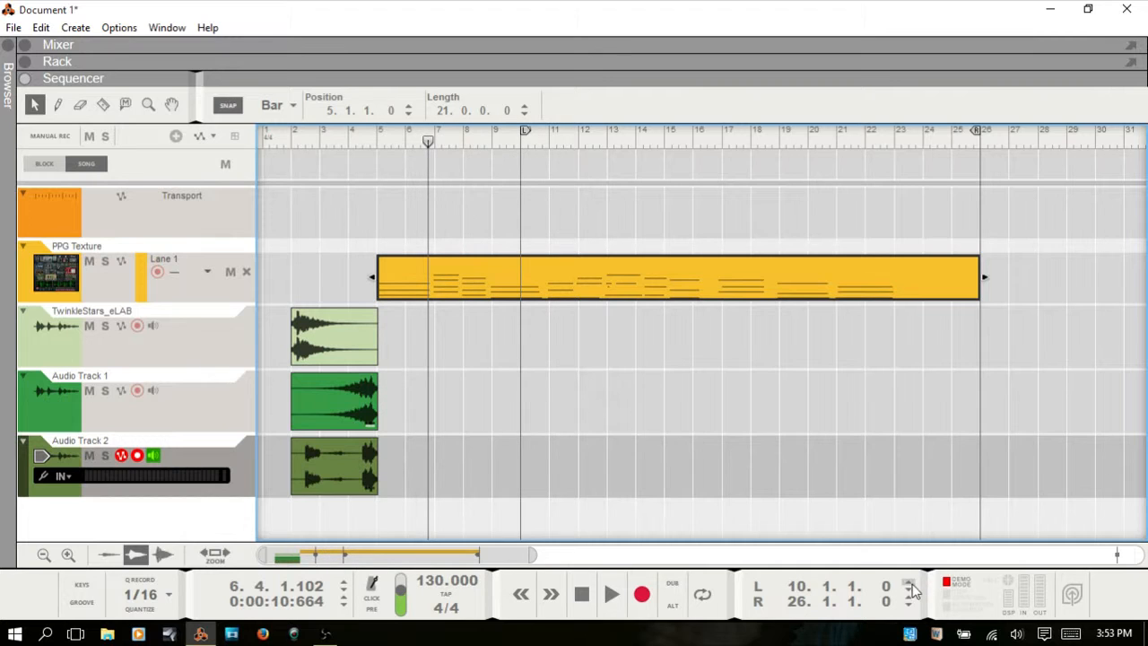
{"action": "left_click", "coordinate": [911, 592]}
{"action": "left_click", "coordinate": [911, 592]}
{"action": "left_click", "coordinate": [911, 592]}
- Open the left and right locator positions for direct entry and close them without entering a value
{"action": "double_click", "coordinate": [819, 584]}
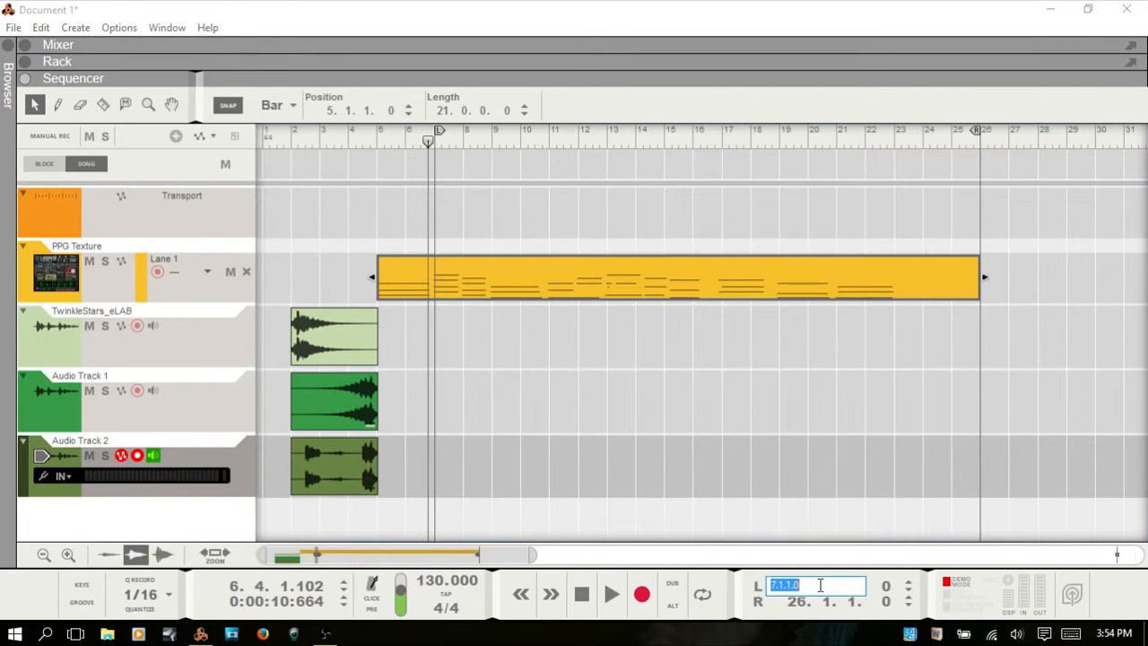
{"action": "left_click", "coordinate": [797, 602]}
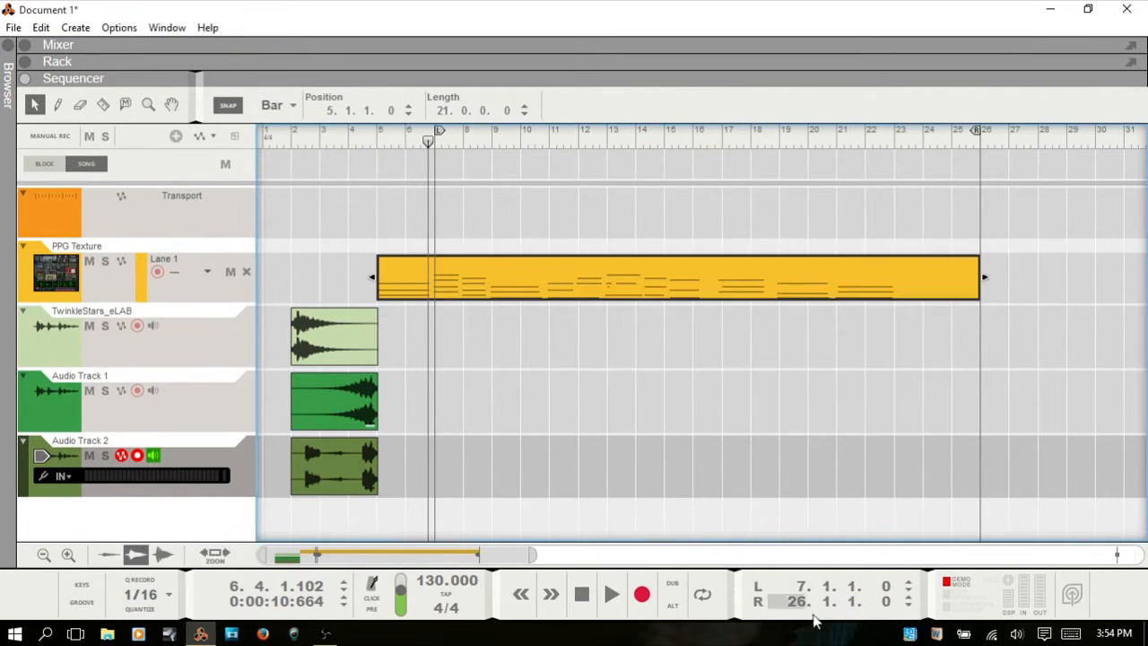
{"action": "double_click", "coordinate": [845, 600]}
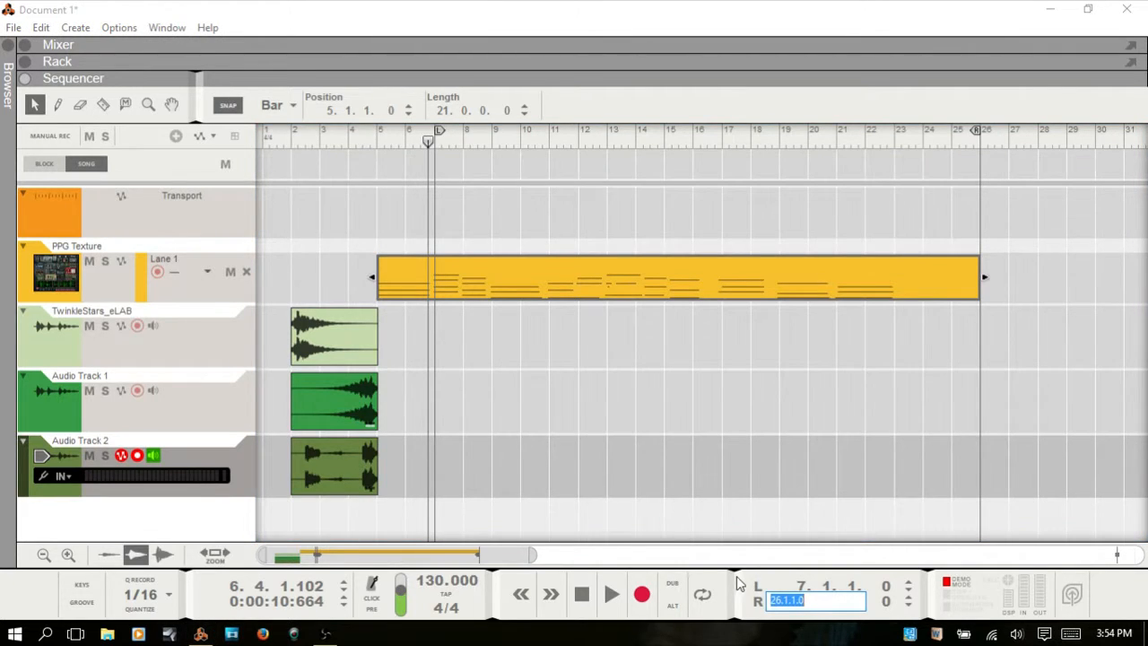
{"action": "left_click", "coordinate": [735, 576]}
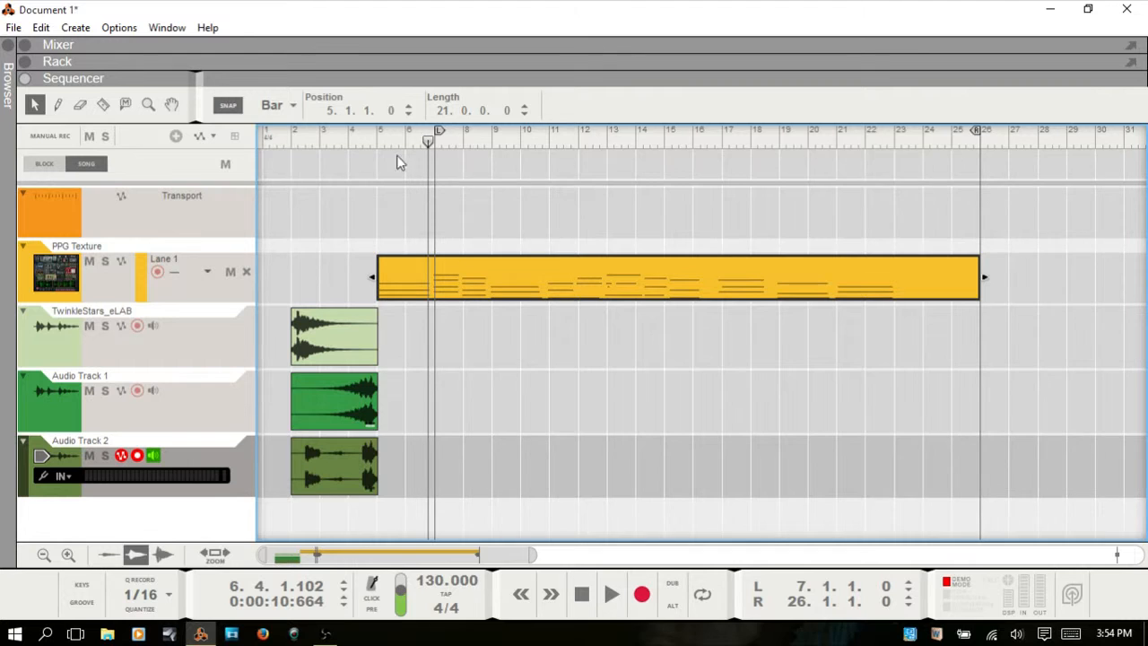
- Place the playhead at bar 4, jump it to the left locator, and jump it to the right locator
{"action": "left_click", "coordinate": [356, 141]}
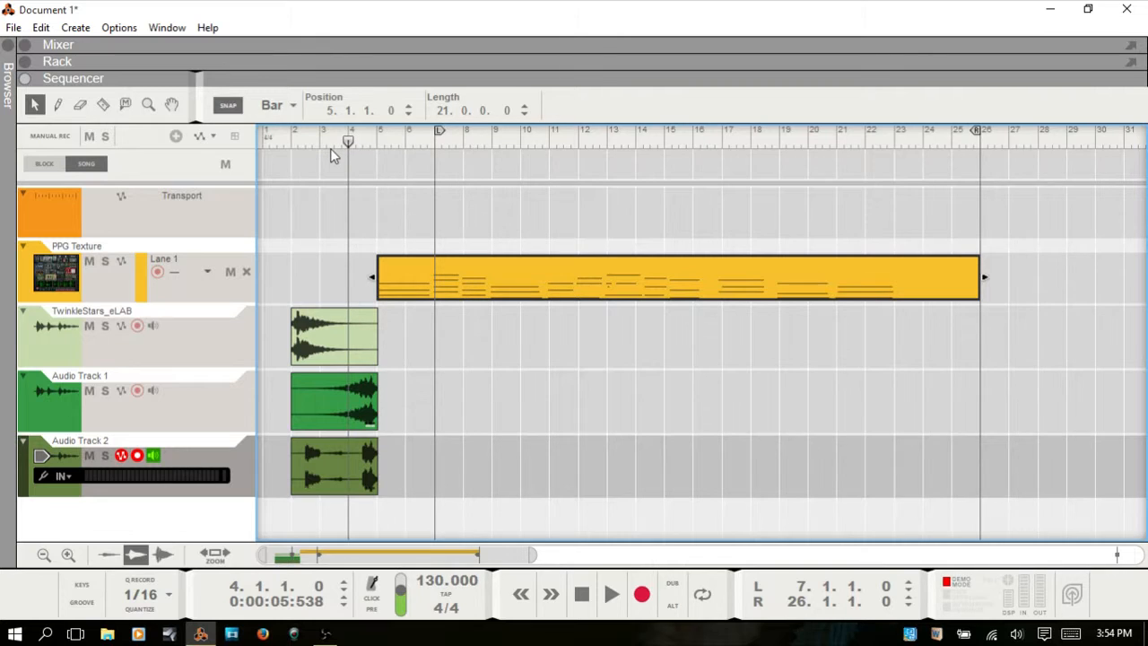
{"action": "key", "text": "KP_1"}
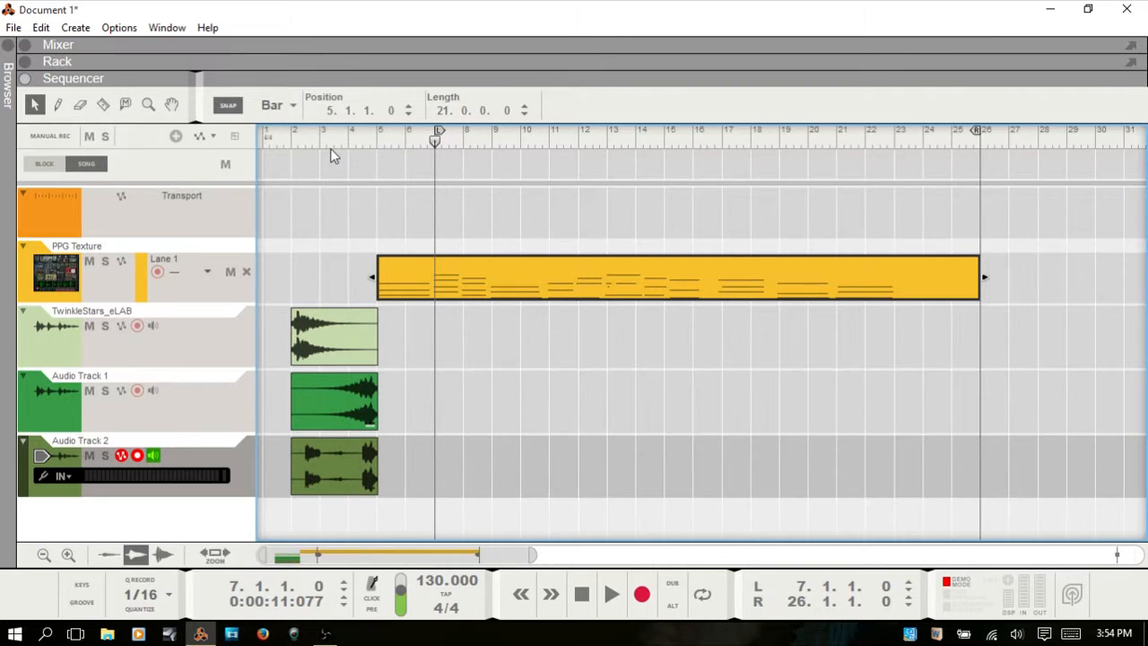
{"action": "key", "text": "KP_2"}
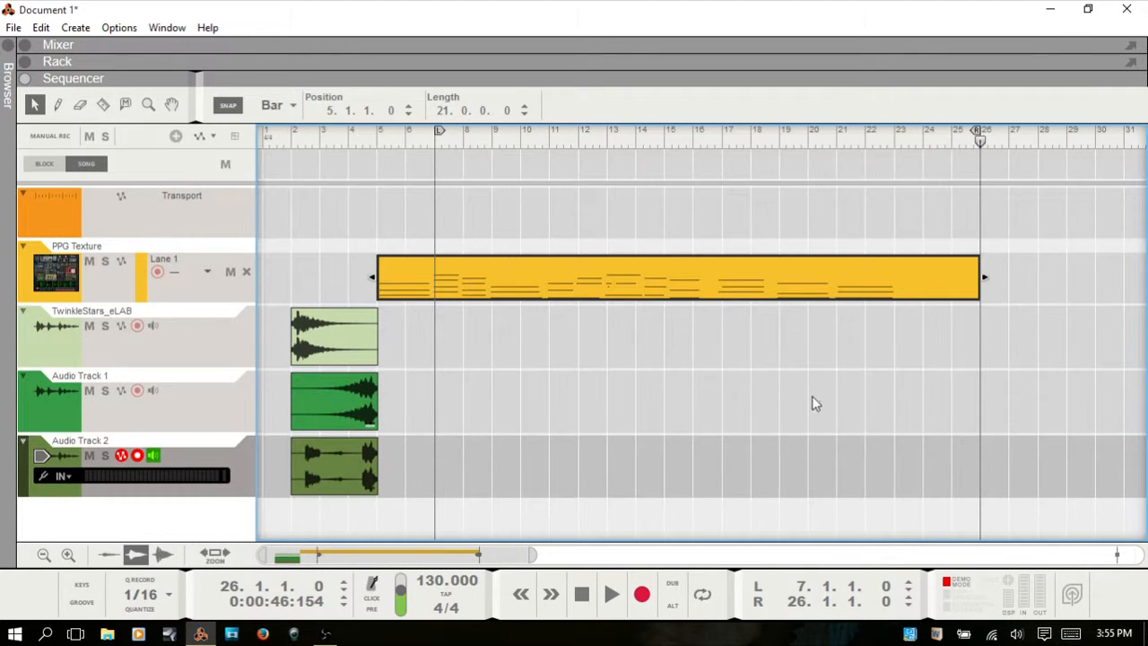
- Move the playhead to bar 14, back to bar 12, and finally to bar 5
{"action": "left_click", "coordinate": [647, 139]}
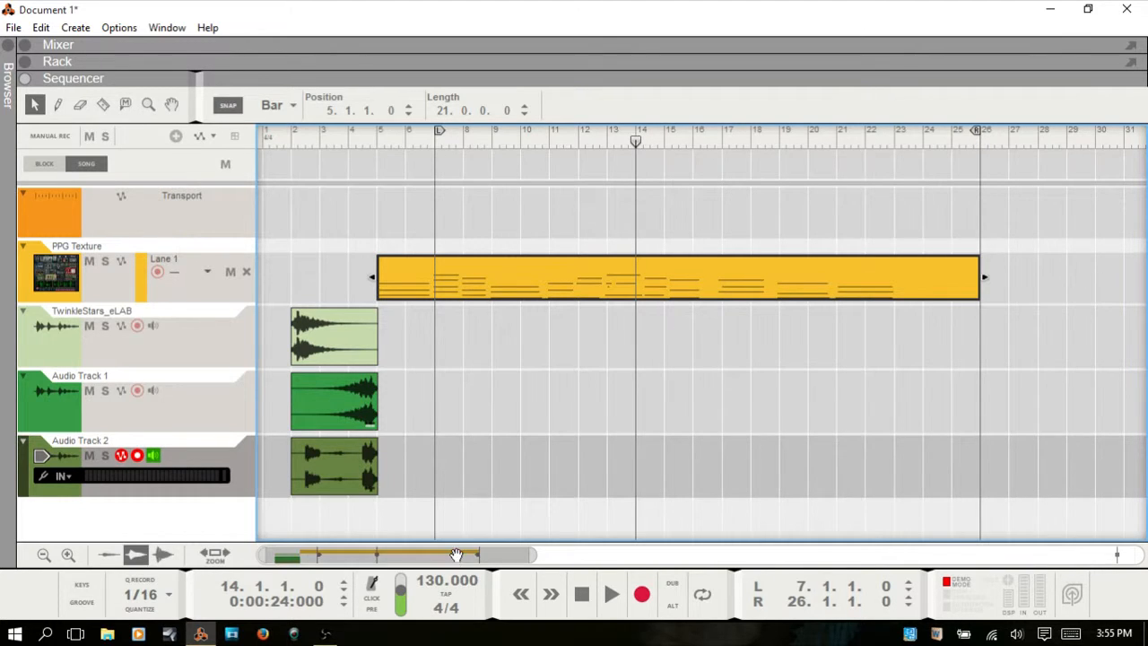
{"action": "left_click", "coordinate": [583, 144]}
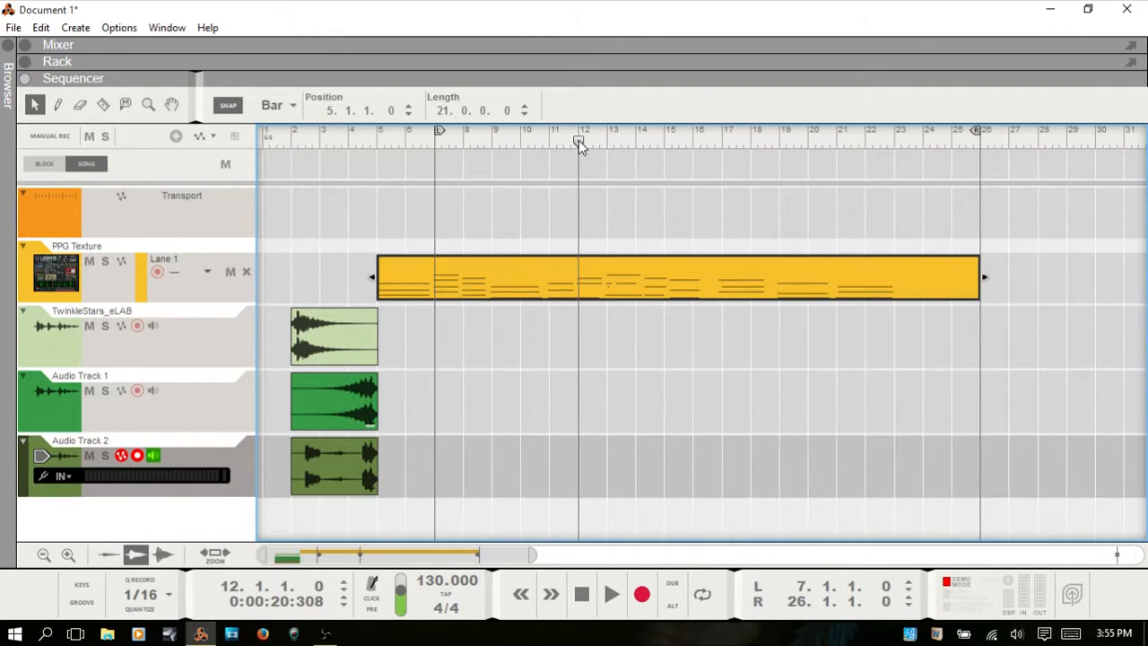
{"action": "left_click", "coordinate": [378, 143]}
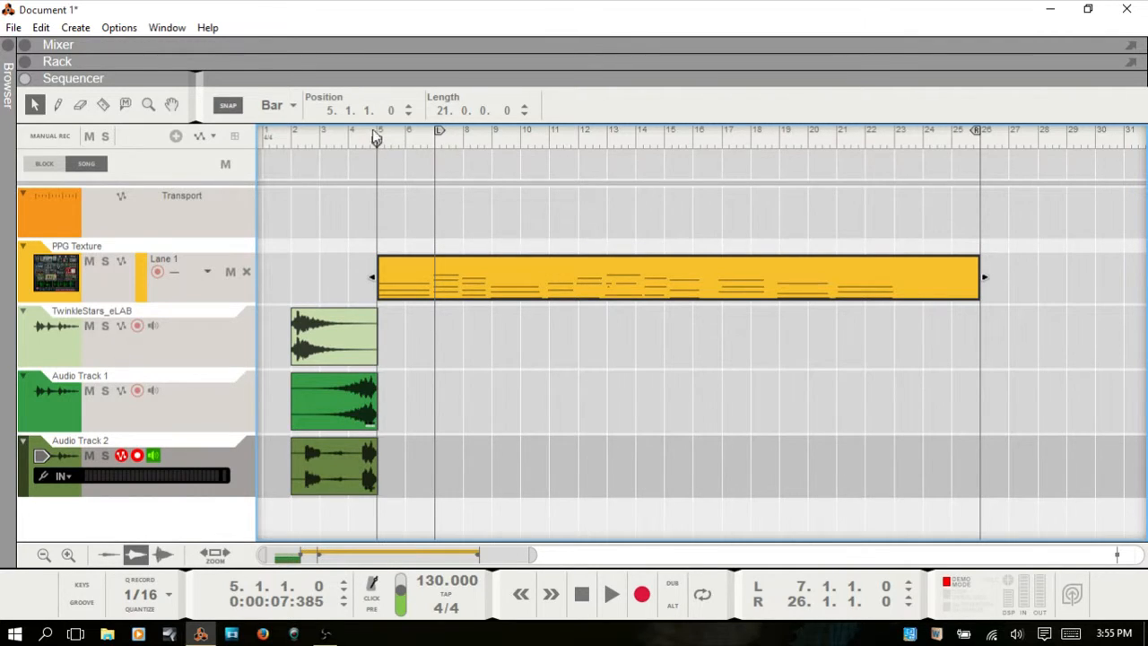
- Move the left locator to bar 2 and the right locator to bar 5
{"action": "left_click_drag", "start_coordinate": [439, 131], "coordinate": [302, 133]}
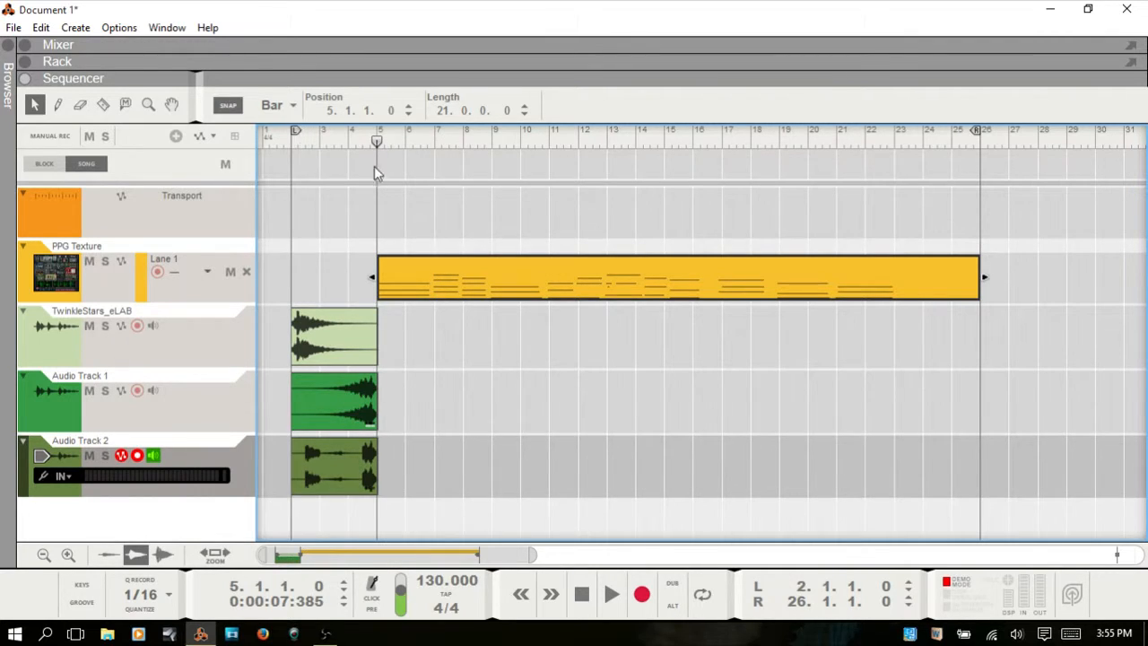
{"action": "left_click", "coordinate": [374, 133], "text": "alt"}
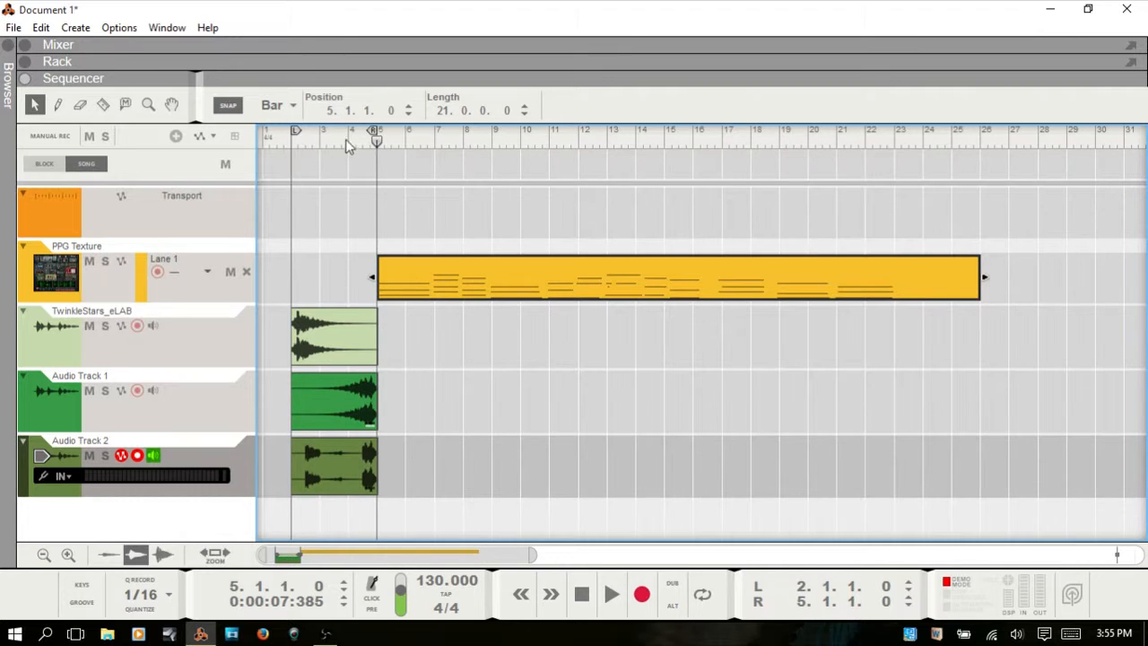
- Insert bars between the locators and remove those bars again
{"action": "right_click", "coordinate": [327, 243]}
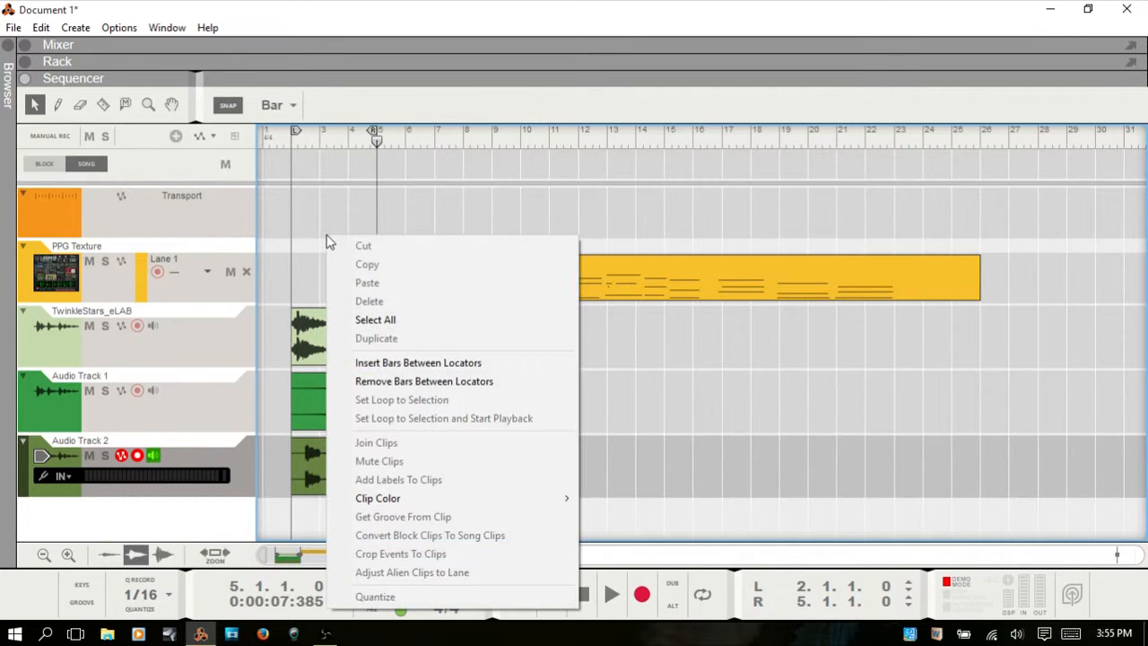
{"action": "left_click", "coordinate": [444, 365]}
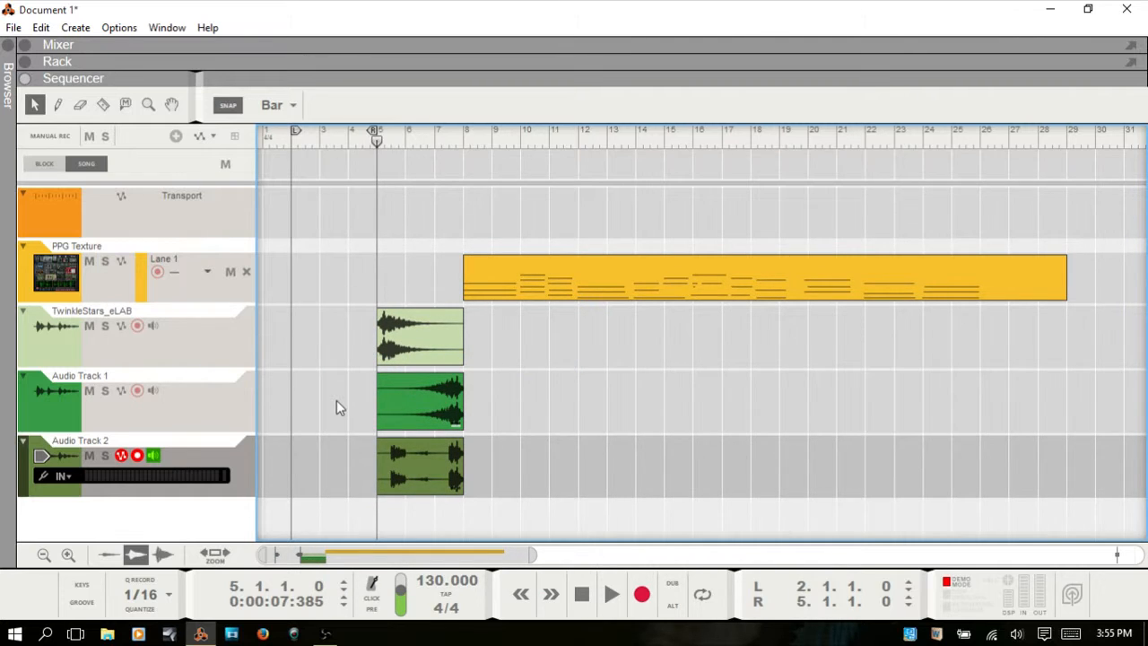
{"action": "right_click", "coordinate": [335, 226]}
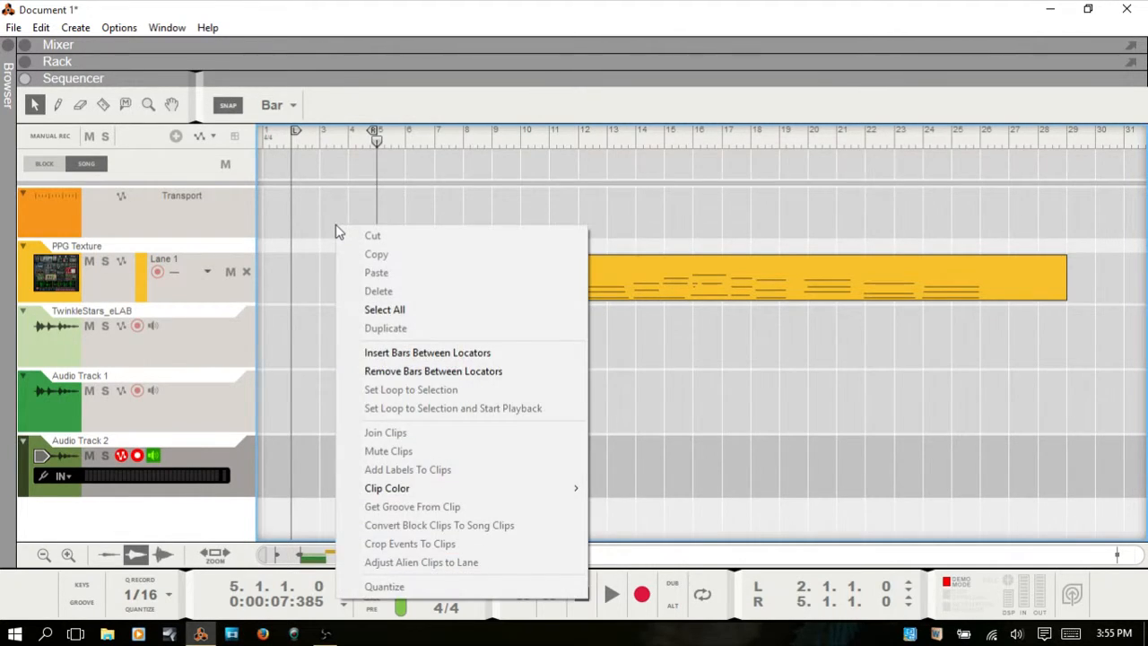
{"action": "left_click", "coordinate": [443, 372]}
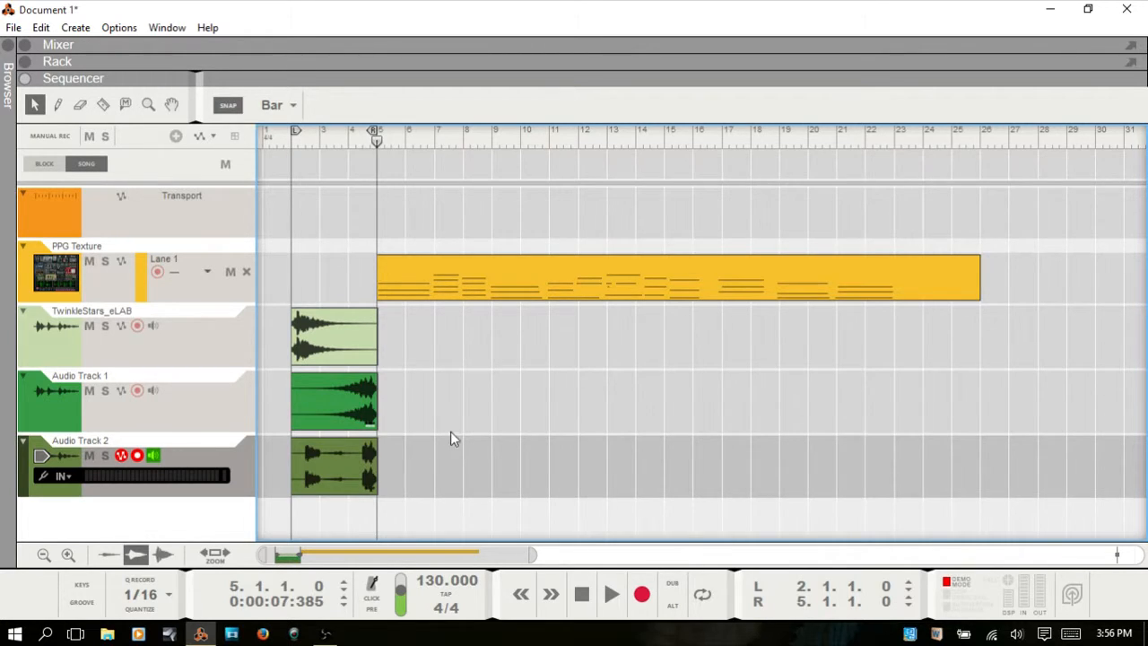
- Select the PPG Texture track, move its clip to start at bar 2, and open the clip for note editing
{"action": "left_click", "coordinate": [177, 347]}
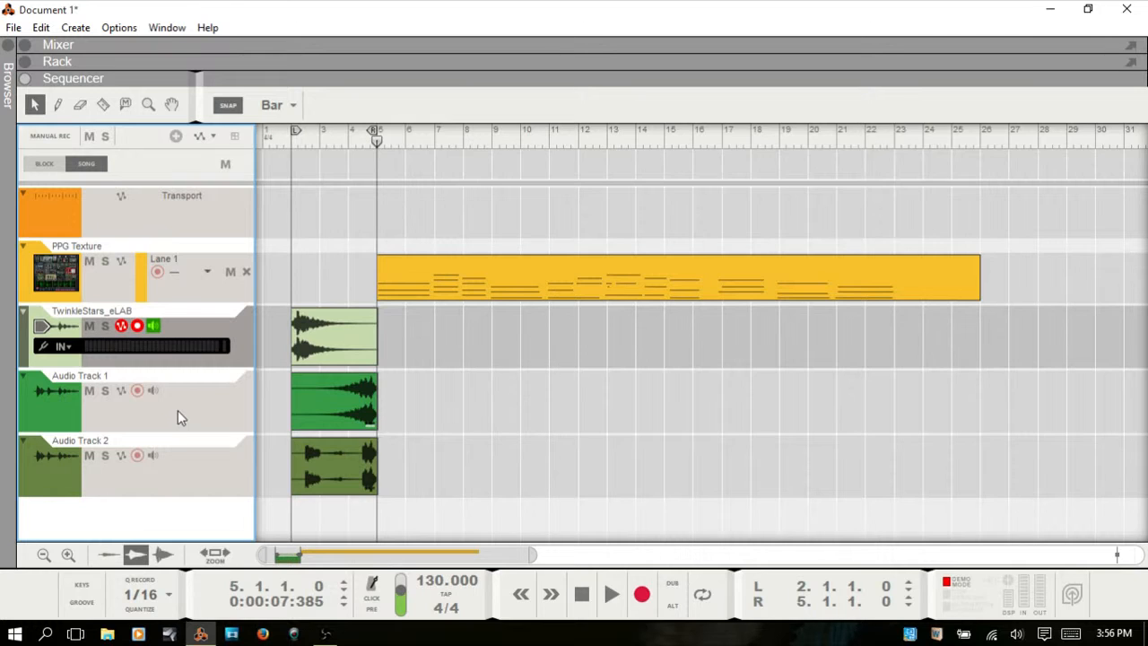
{"action": "left_click", "coordinate": [164, 293]}
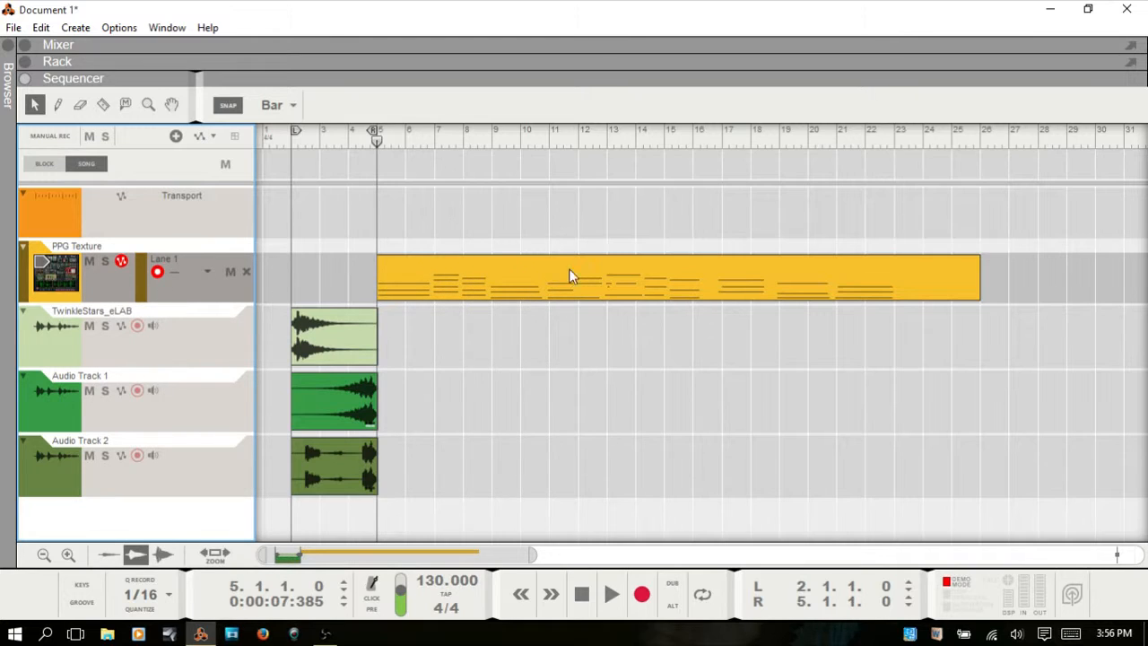
{"action": "left_click_drag", "start_coordinate": [596, 278], "coordinate": [511, 278]}
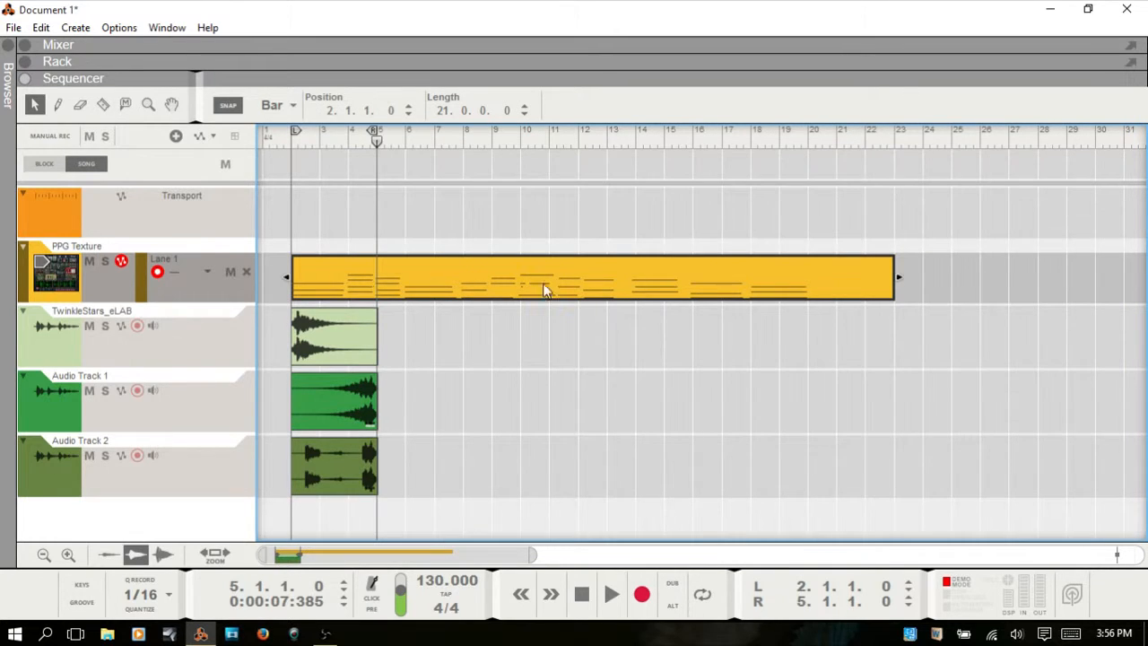
{"action": "double_click", "coordinate": [632, 268]}
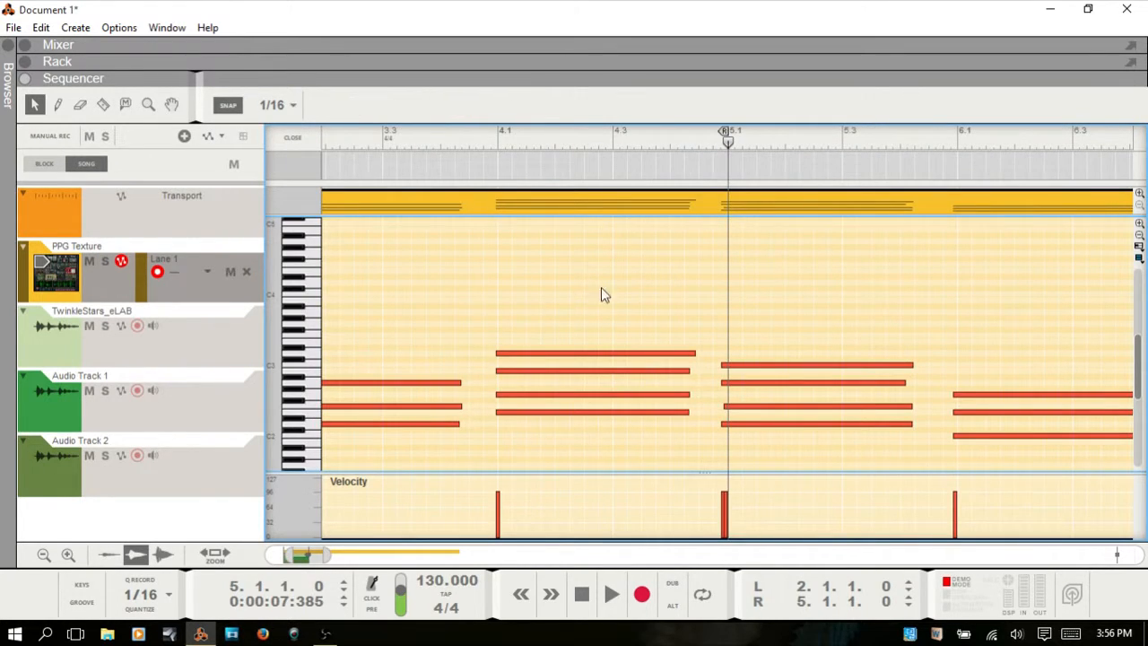
- Close the note editor, select the PPG Texture track, and switch between its sequencer track and its Thor device in the rack
{"action": "key", "text": "Escape"}
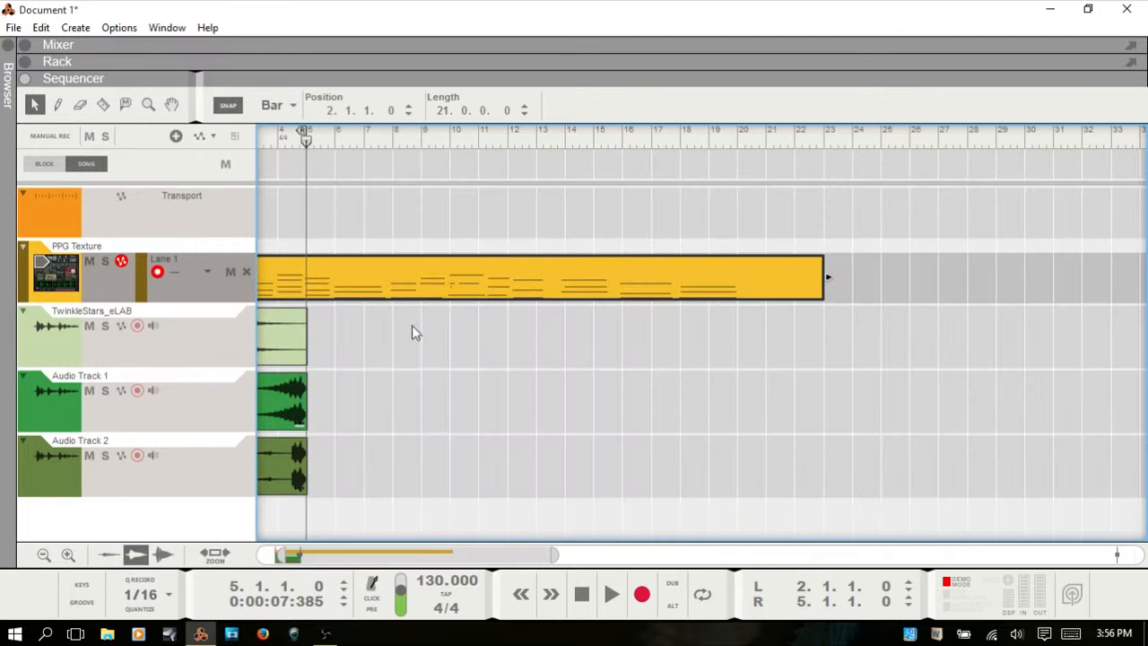
{"action": "left_click", "coordinate": [109, 290]}
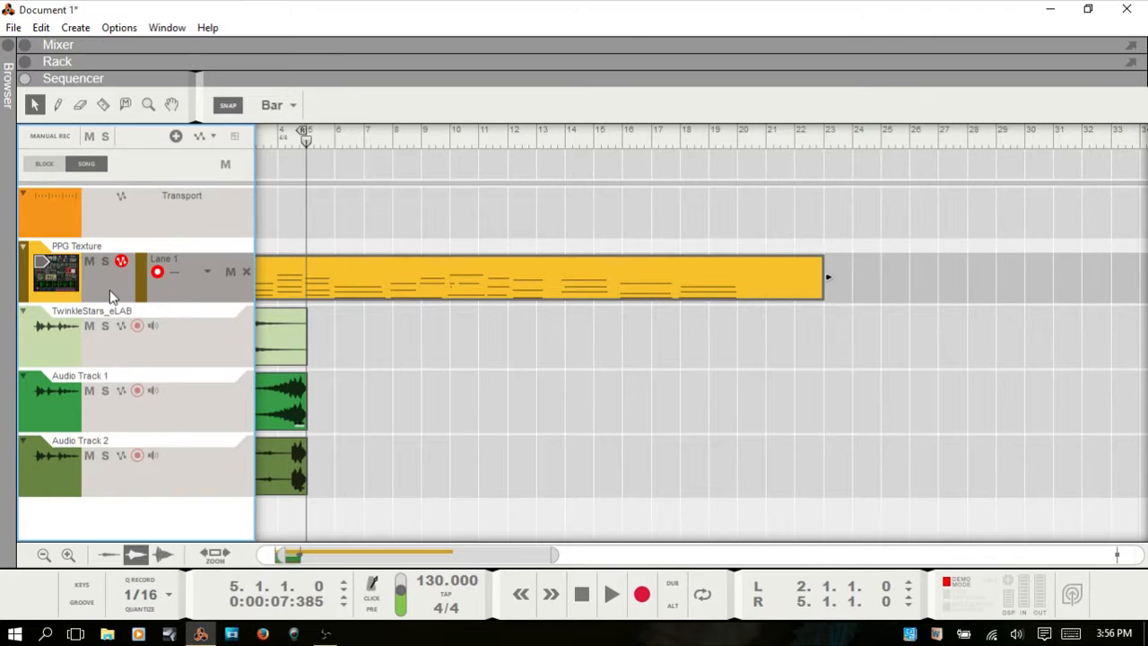
{"action": "left_click", "coordinate": [65, 292]}
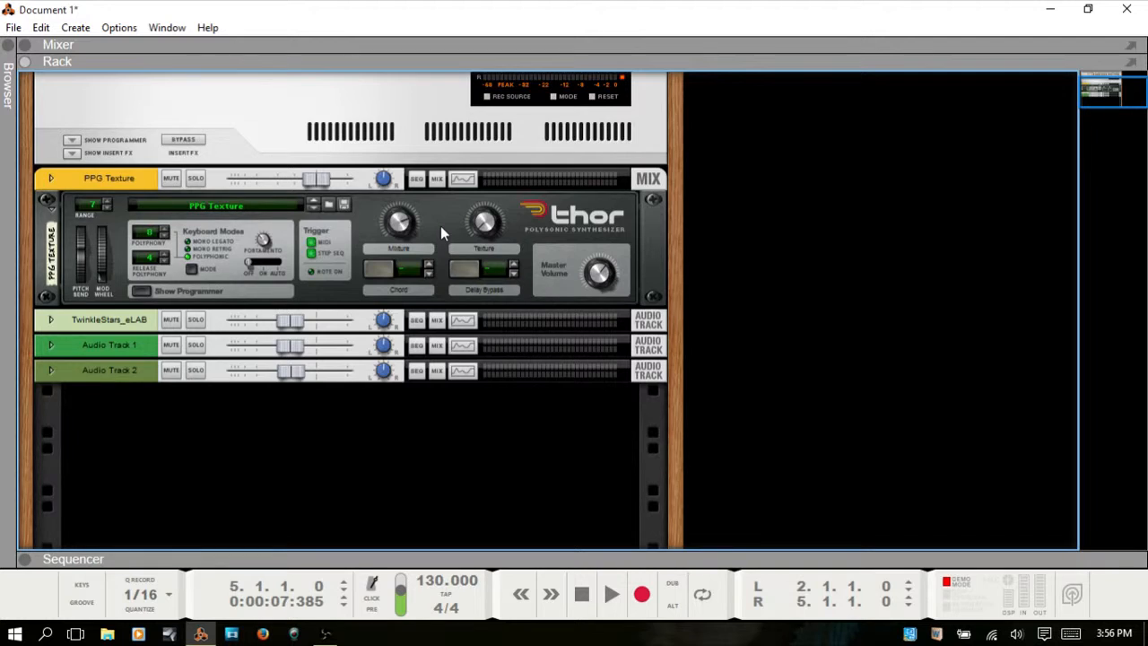
{"action": "key", "text": "F7"}
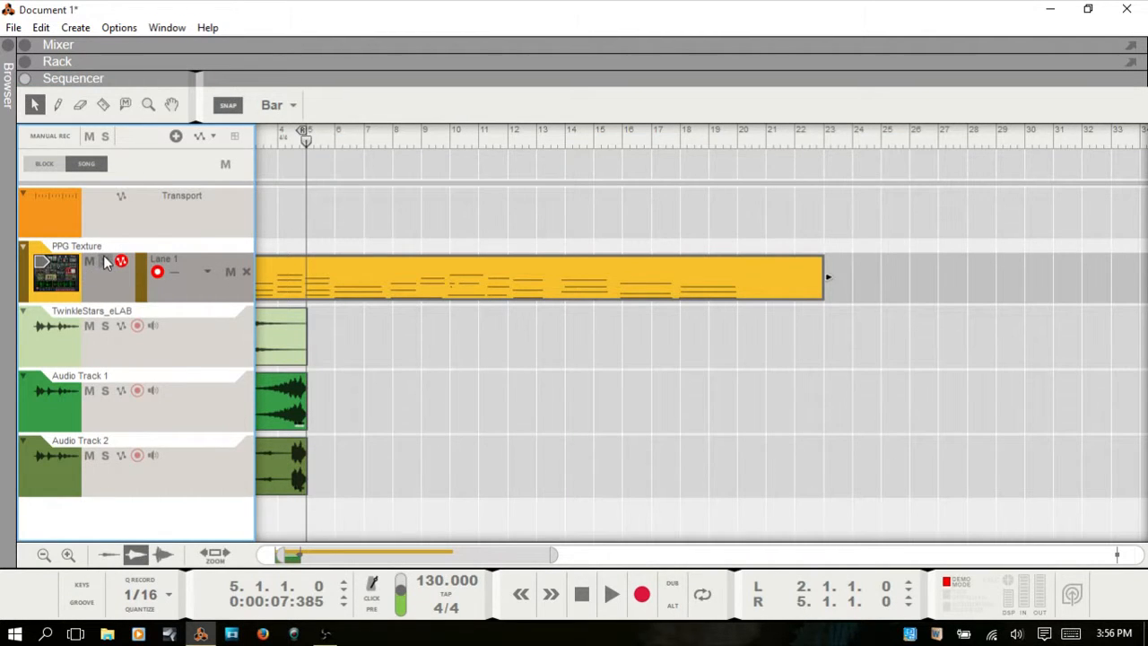
{"action": "key", "text": "F6"}
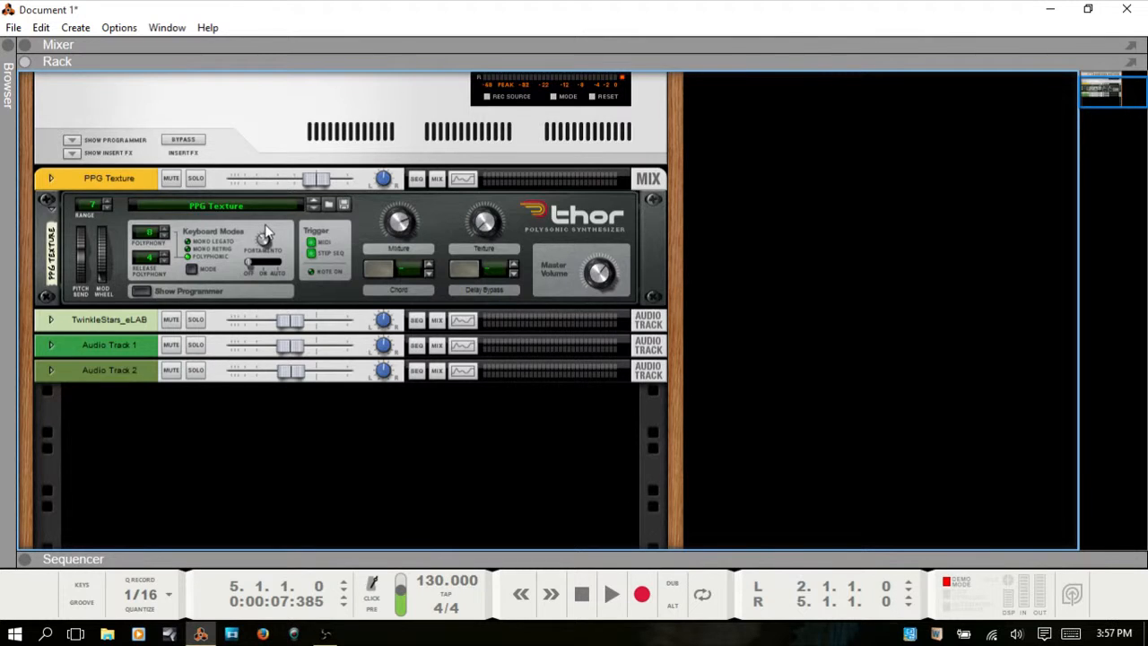
- Show the mixer and look through the channel strips from the EQ section to the inserts, sends and faders
{"action": "key", "text": "F5"}
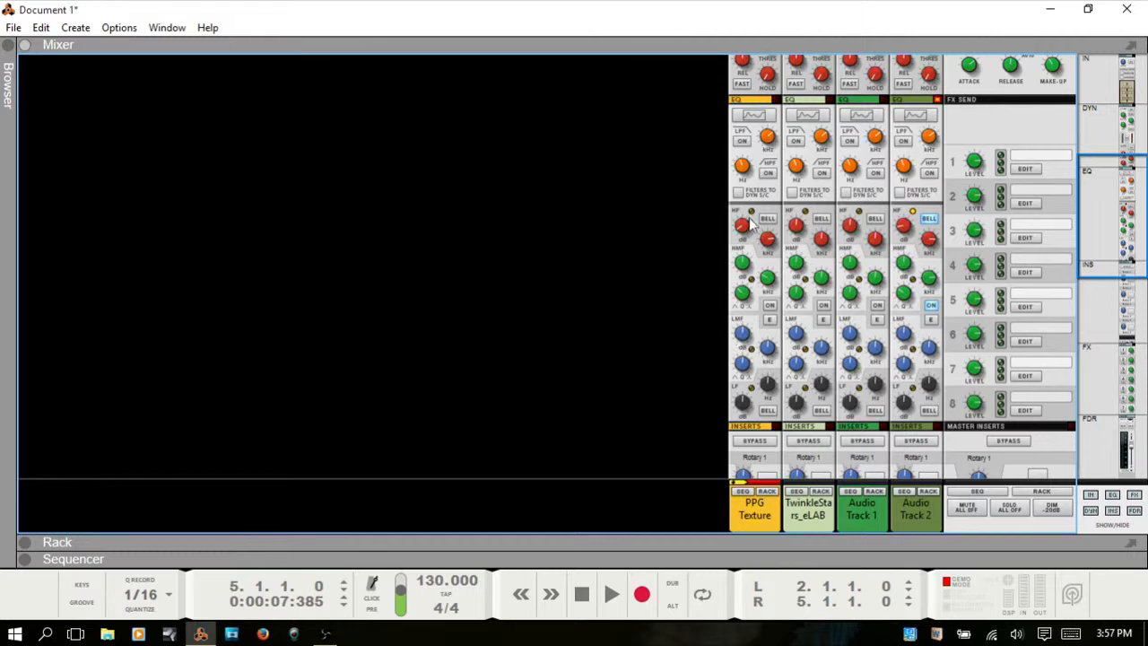
{"action": "scroll", "coordinate": [751, 228], "scroll_direction": "down", "scroll_amount": 7}
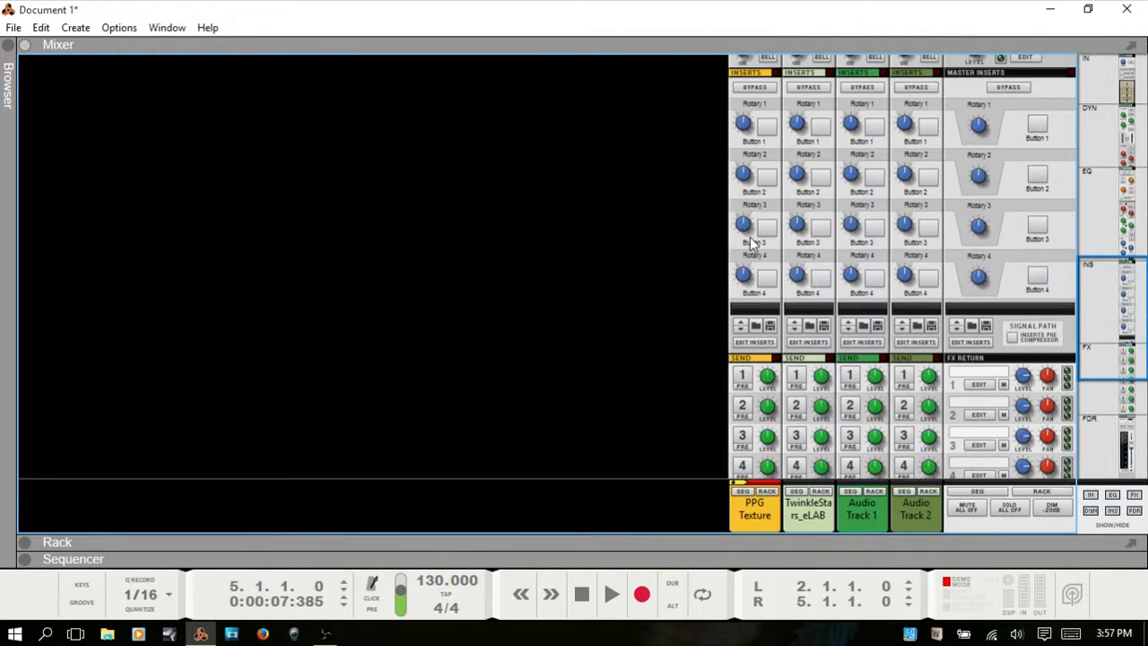
{"action": "scroll", "coordinate": [751, 242], "scroll_direction": "down", "scroll_amount": 6}
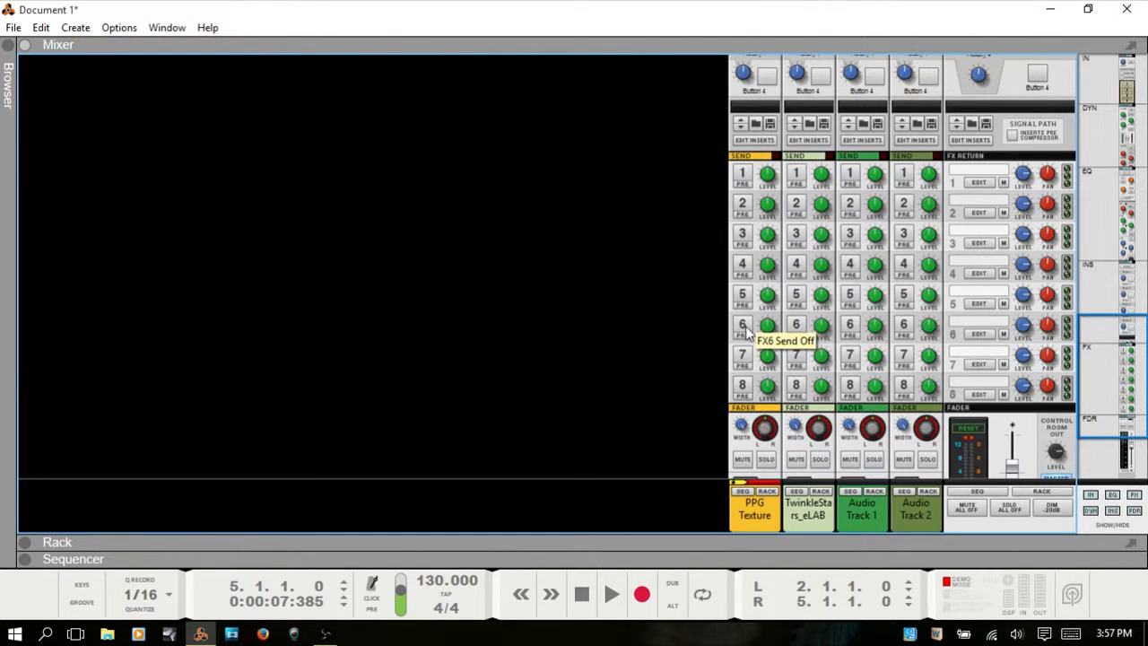
- Lower the level of the PPG Texture mix channel in the rack and select its channel strip in the mixer
{"action": "key", "text": "F6"}
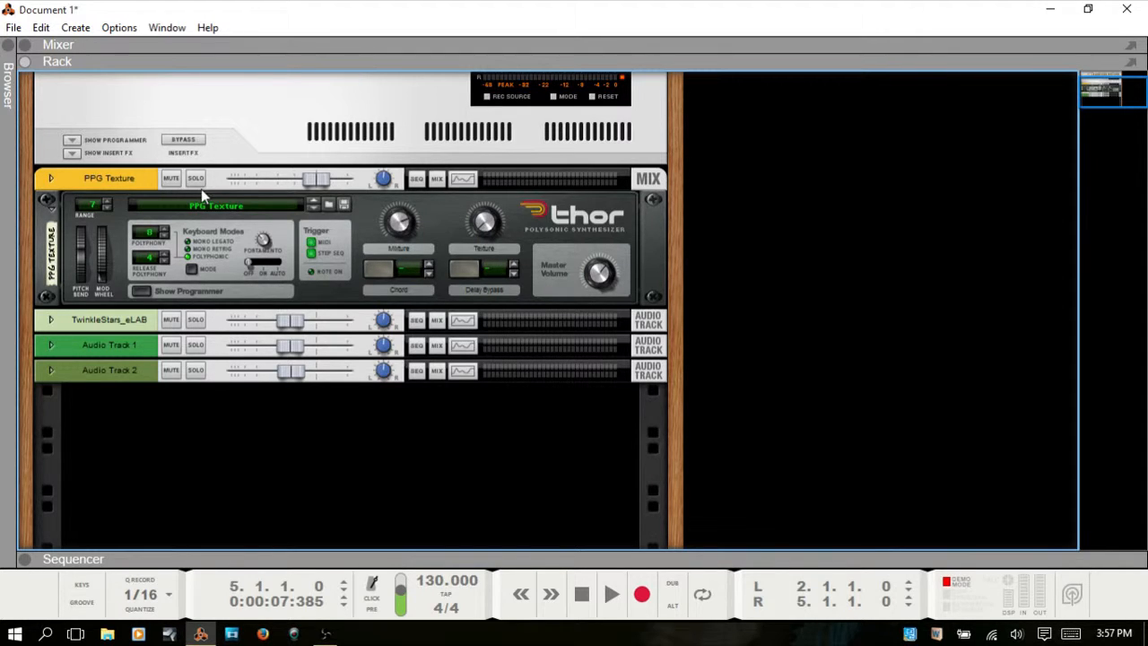
{"action": "left_click", "coordinate": [244, 180]}
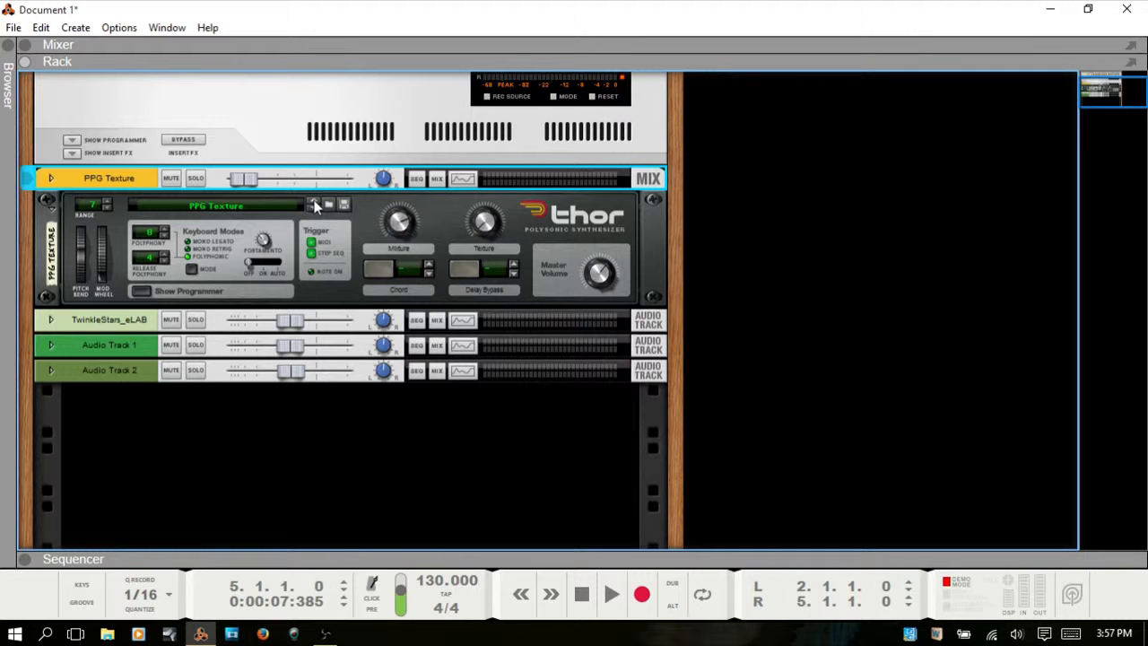
{"action": "key", "text": "F5"}
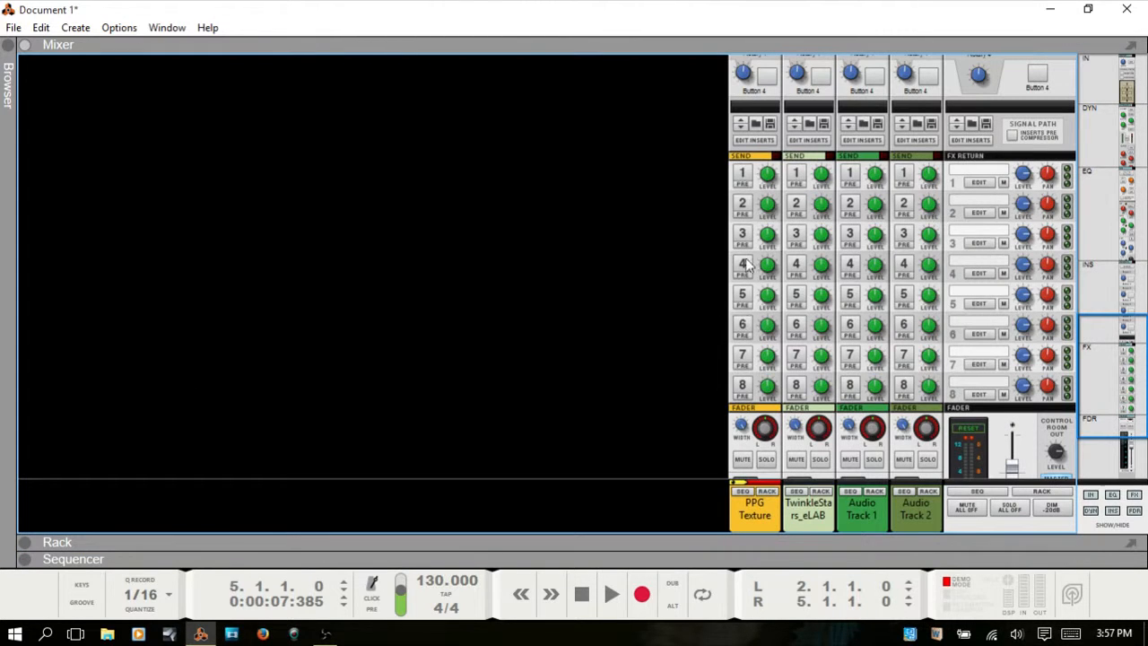
{"action": "left_click", "coordinate": [761, 518]}
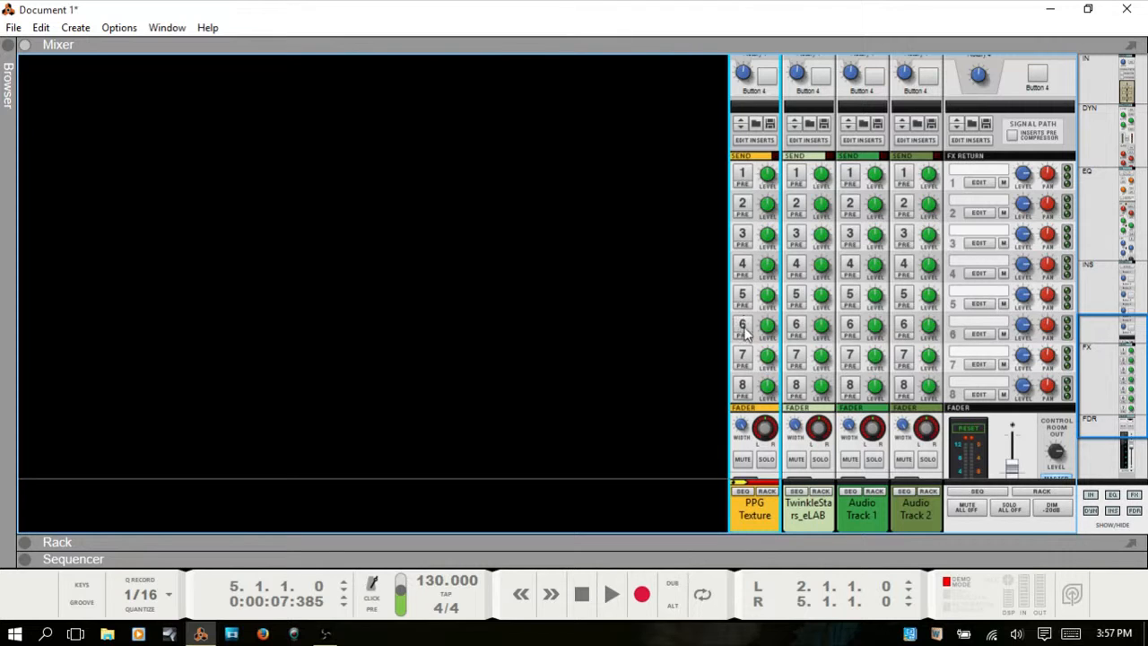
- Unfold the PPG Texture mix channel in the rack, raise its level slightly, and return to the sequencer
{"action": "key", "text": "F6"}
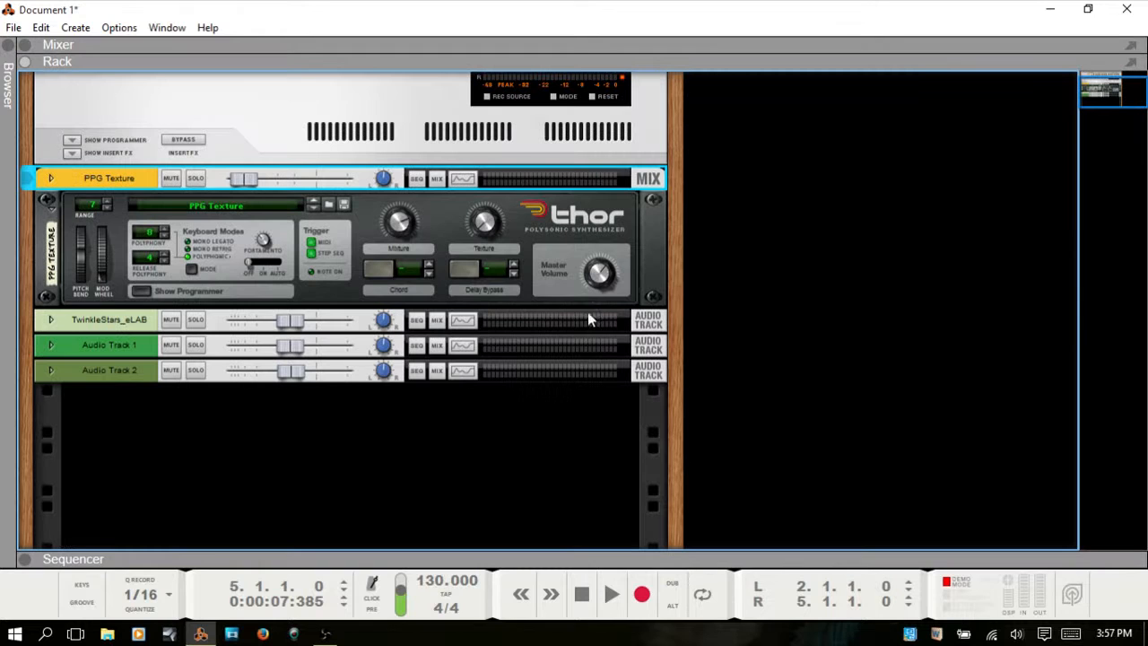
{"action": "left_click", "coordinate": [51, 179]}
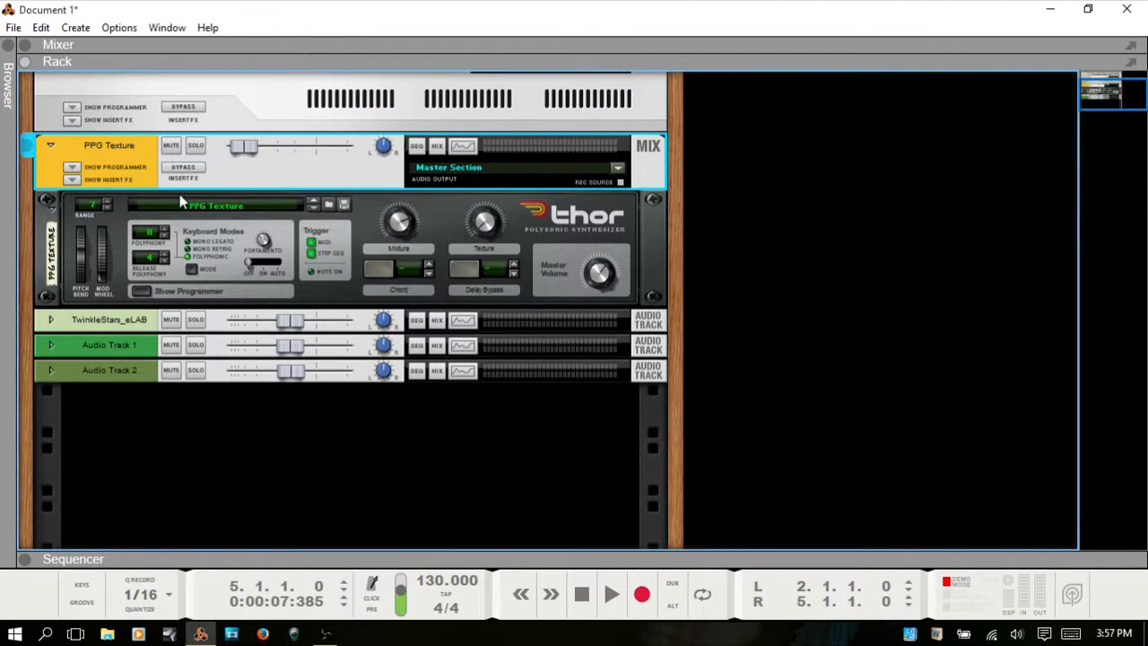
{"action": "left_click_drag", "start_coordinate": [244, 148], "coordinate": [263, 152]}
{"action": "key", "text": "F7"}
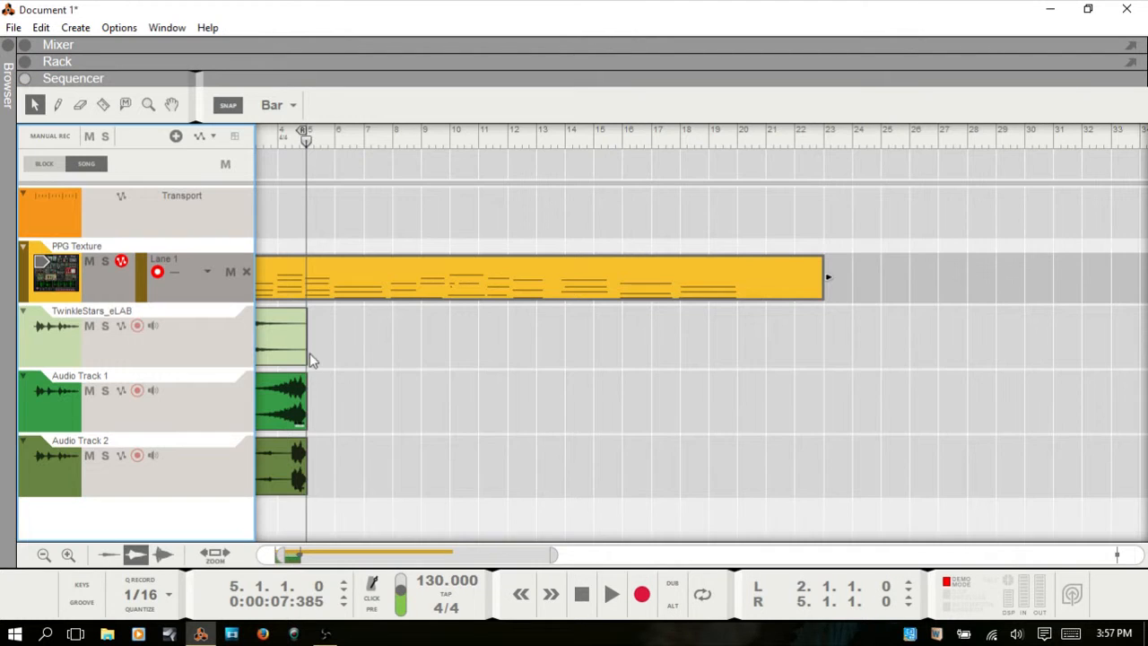
- Select Audio Track 2, bring the start of the song into view, and check the track's device in the rack
{"action": "left_click", "coordinate": [114, 479]}
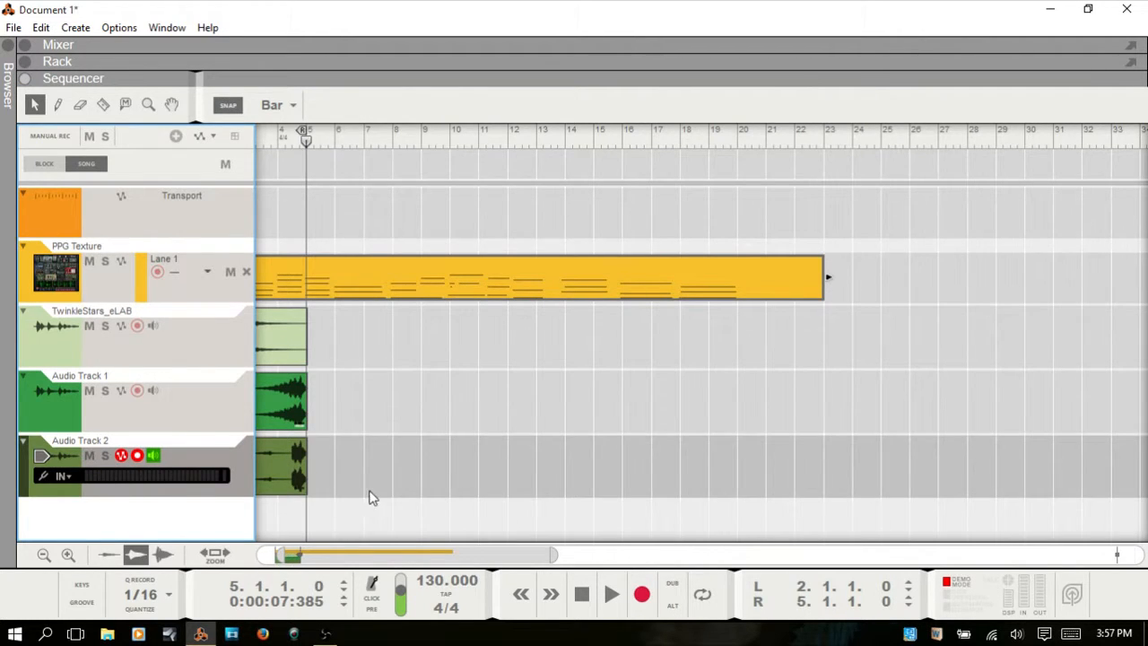
{"action": "left_click_drag", "start_coordinate": [382, 554], "coordinate": [300, 529]}
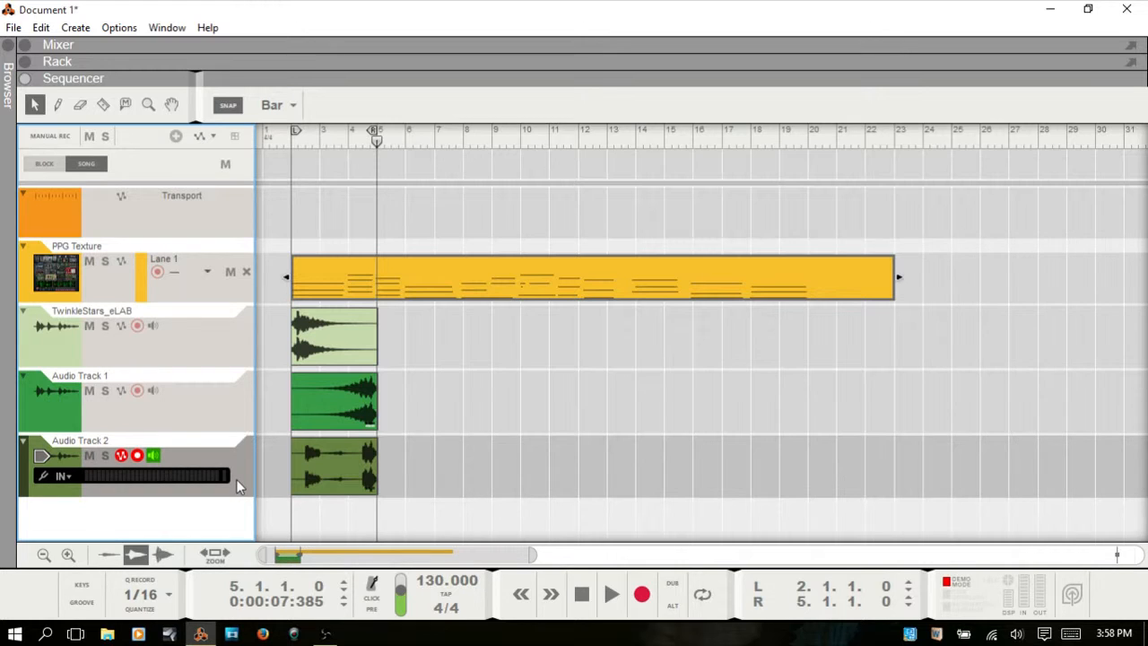
{"action": "key", "text": "F6"}
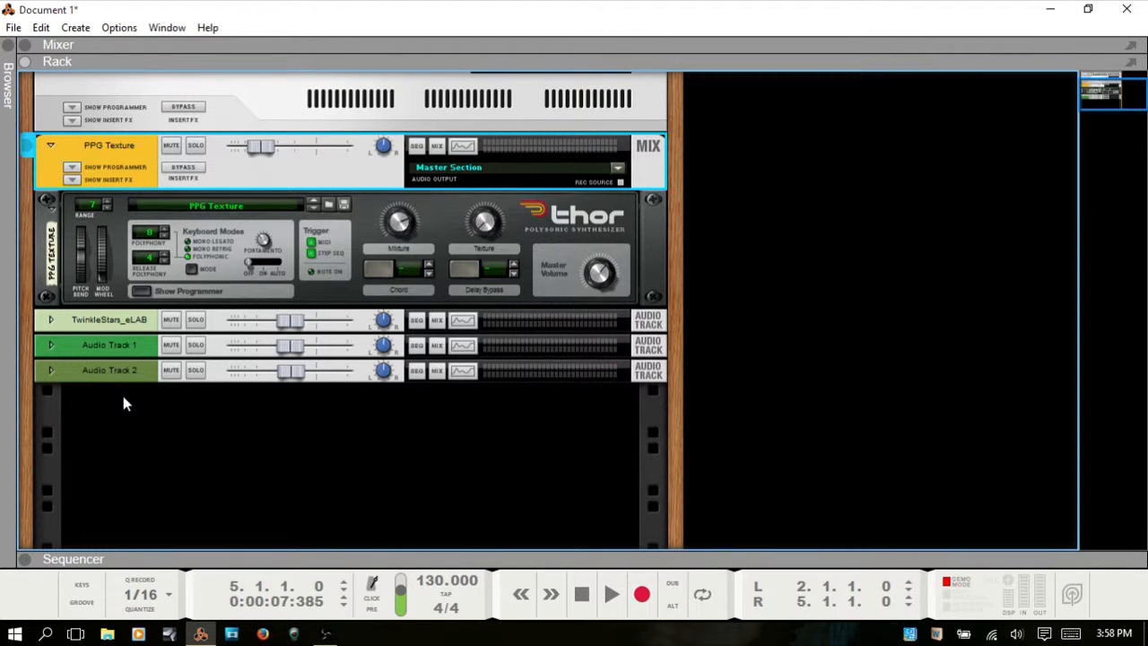
{"action": "key", "text": "F7"}
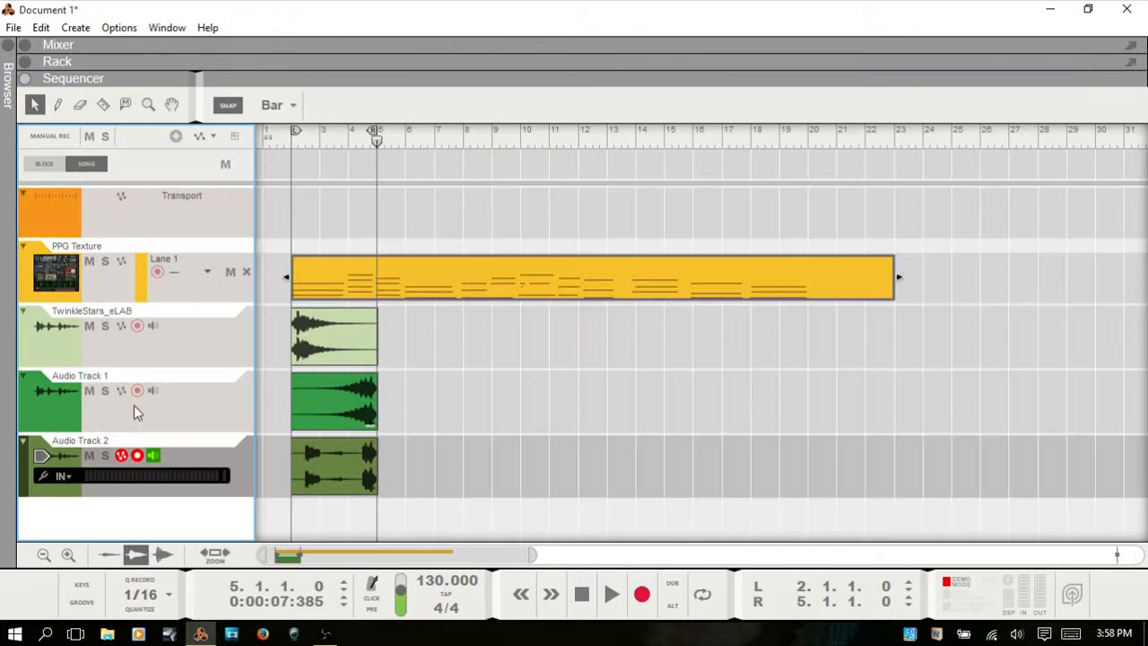
- Delete Audio Track 1 and Audio Track 2 together with their devices
{"action": "left_click", "coordinate": [185, 410]}
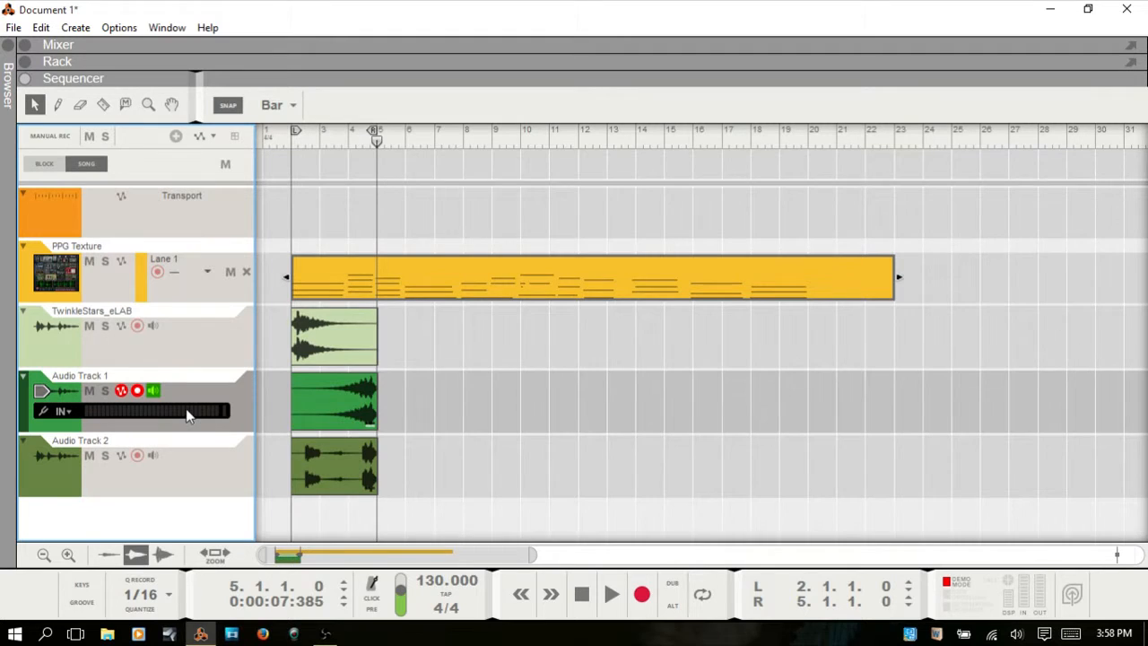
{"action": "left_click", "coordinate": [178, 464], "text": "shift"}
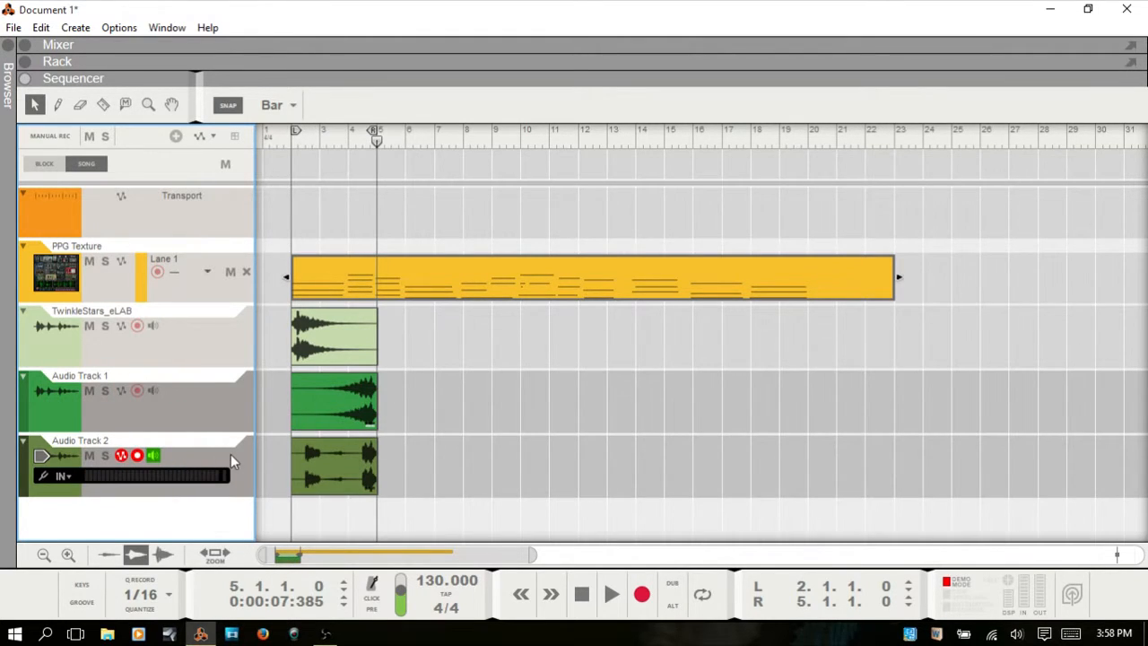
{"action": "key", "text": "Delete"}
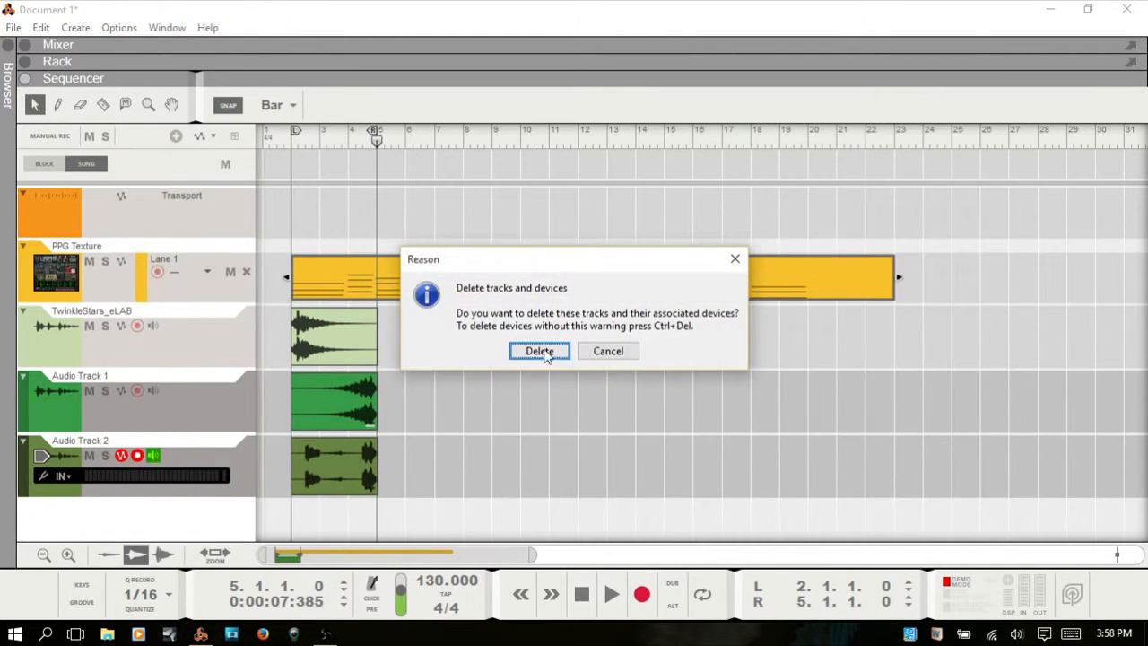
{"action": "left_click", "coordinate": [529, 351]}
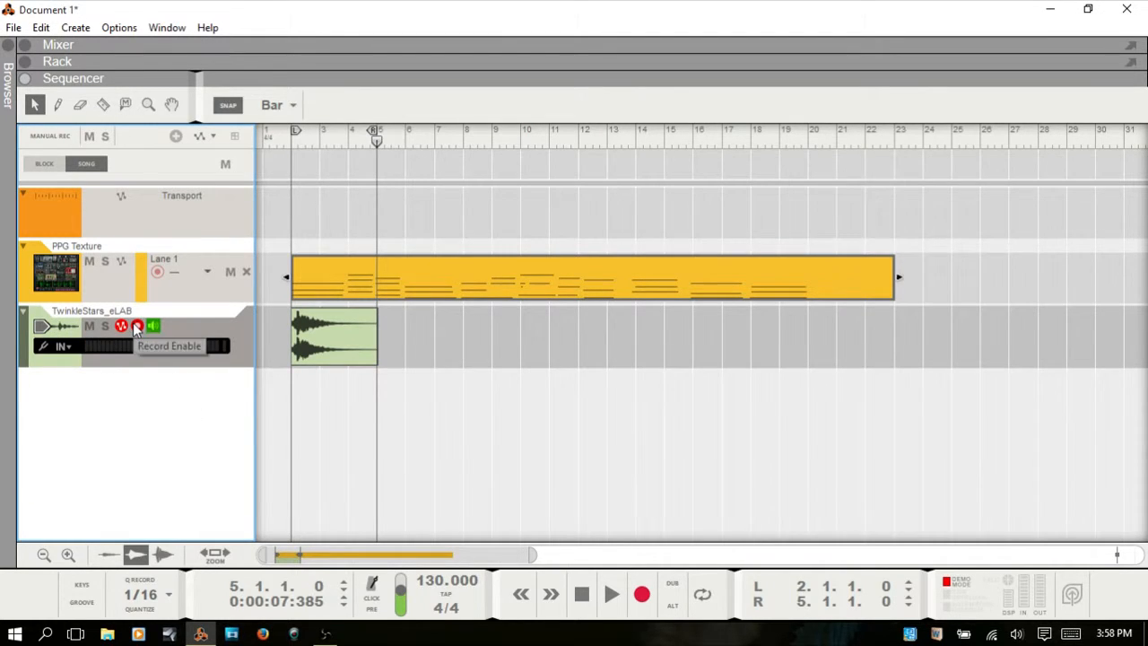
- Unfold the TwinkleStars_eLAB audio track device in the rack and look over its channel strip in the mixer
{"action": "key", "text": "F6"}
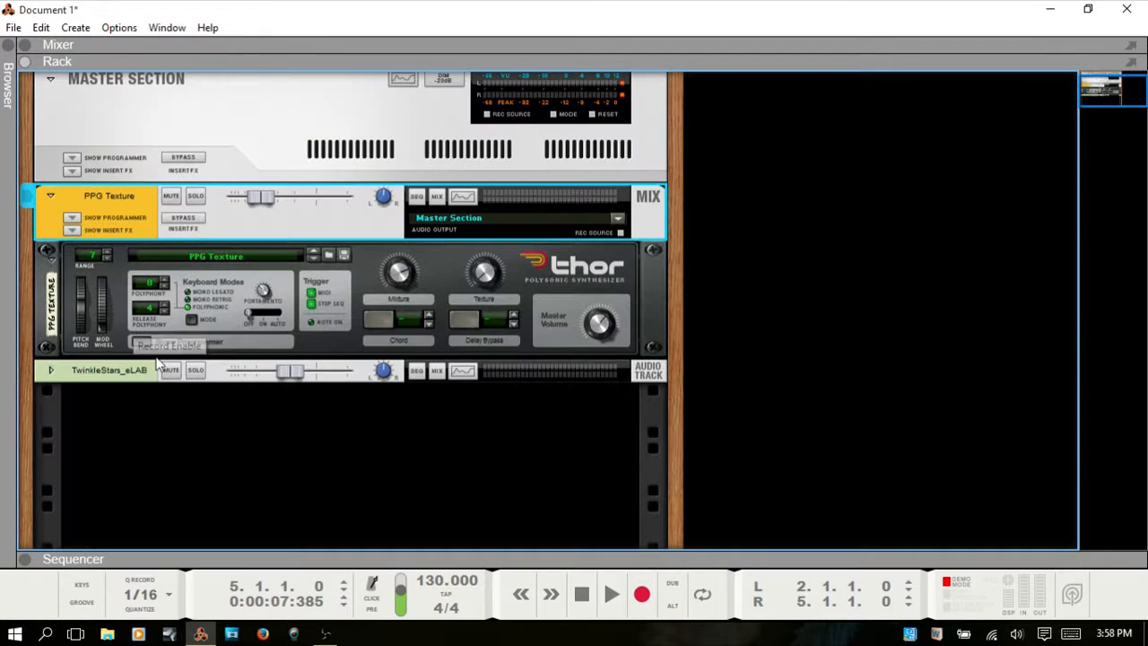
{"action": "left_click", "coordinate": [51, 370]}
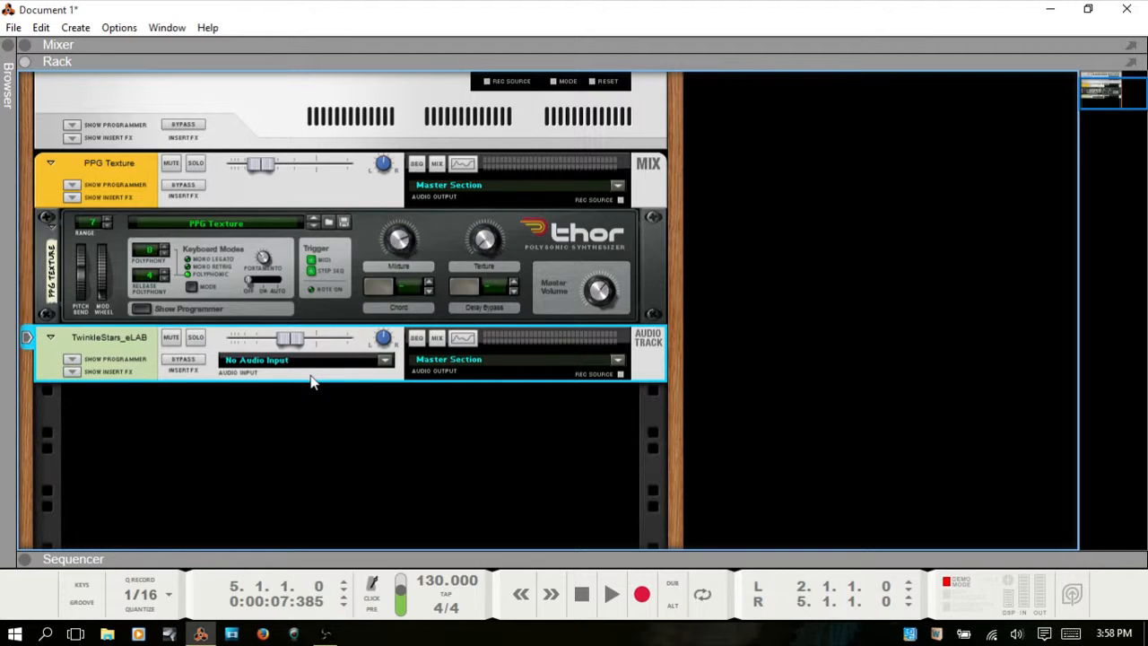
{"action": "key", "text": "F5"}
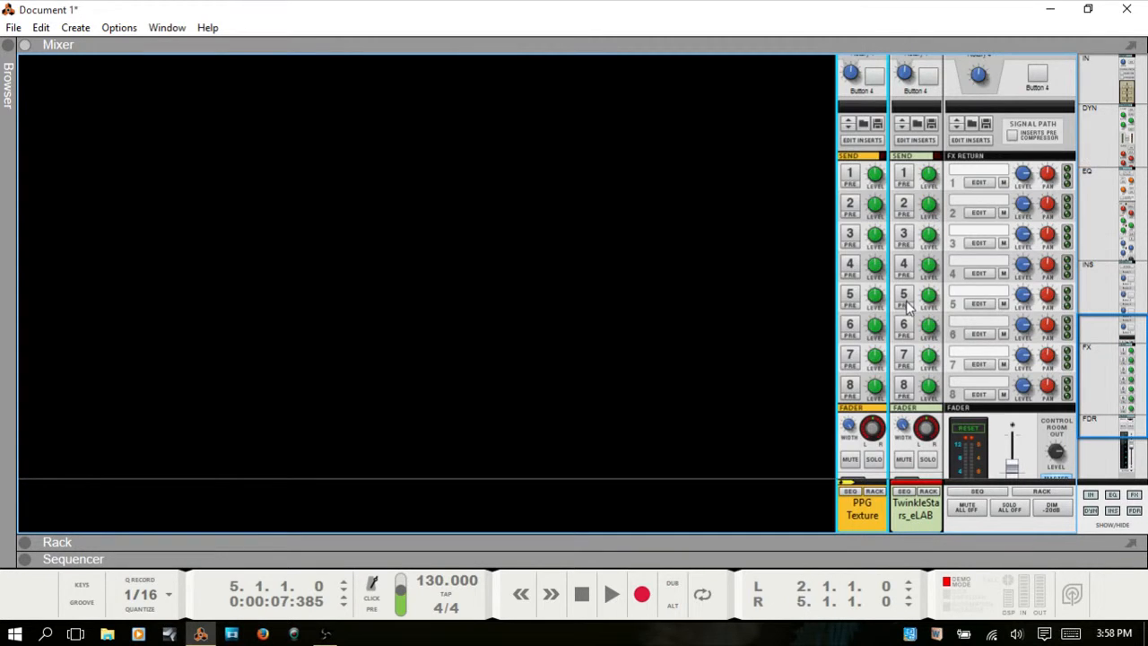
{"action": "scroll", "coordinate": [909, 309], "scroll_direction": "up", "scroll_amount": 6}
{"action": "scroll", "coordinate": [909, 309], "scroll_direction": "down", "scroll_amount": 8}
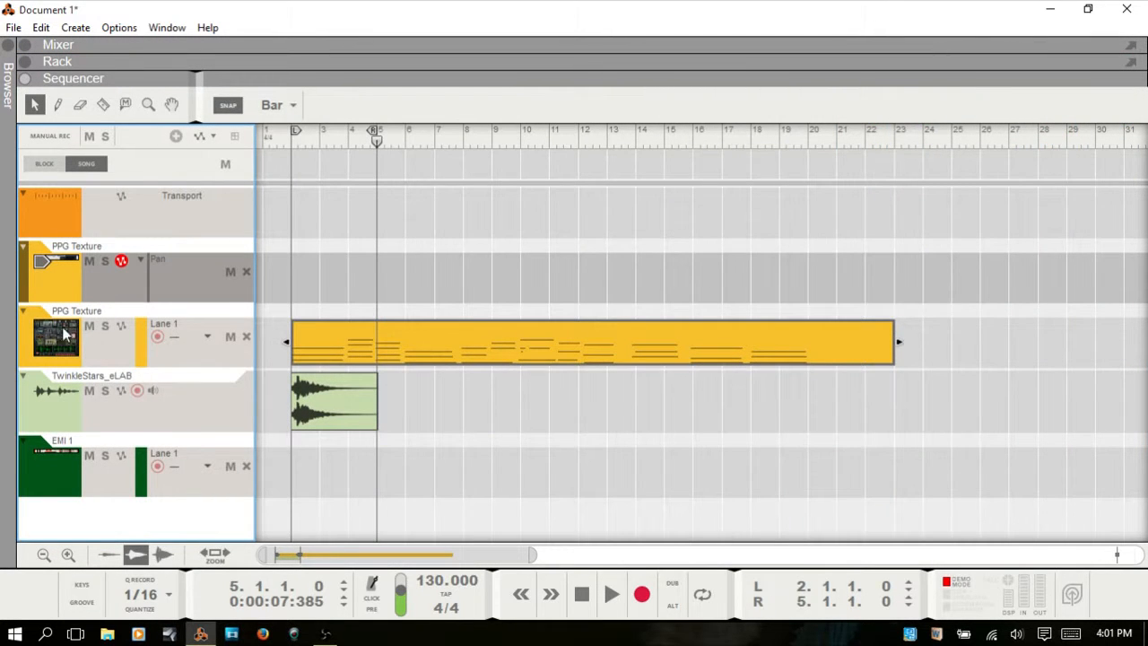
- Select the PPG Texture instrument track, show the On-screen Piano Keys, and play a few notes on the computer keyboard
{"action": "left_click", "coordinate": [102, 348]}
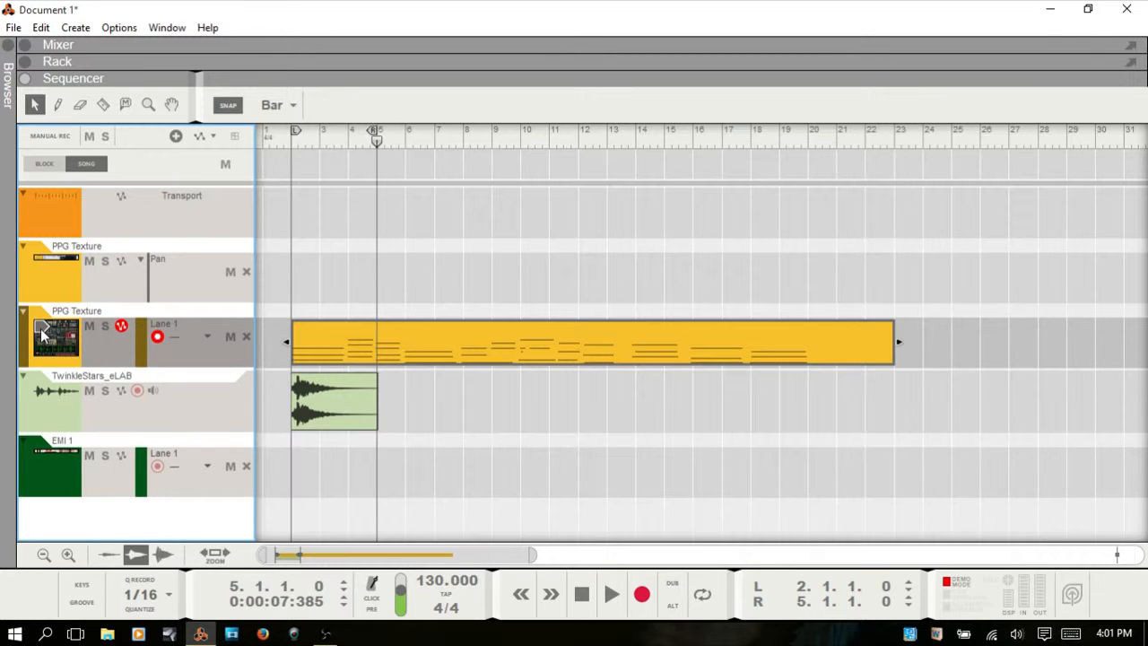
{"action": "key", "text": "F4"}
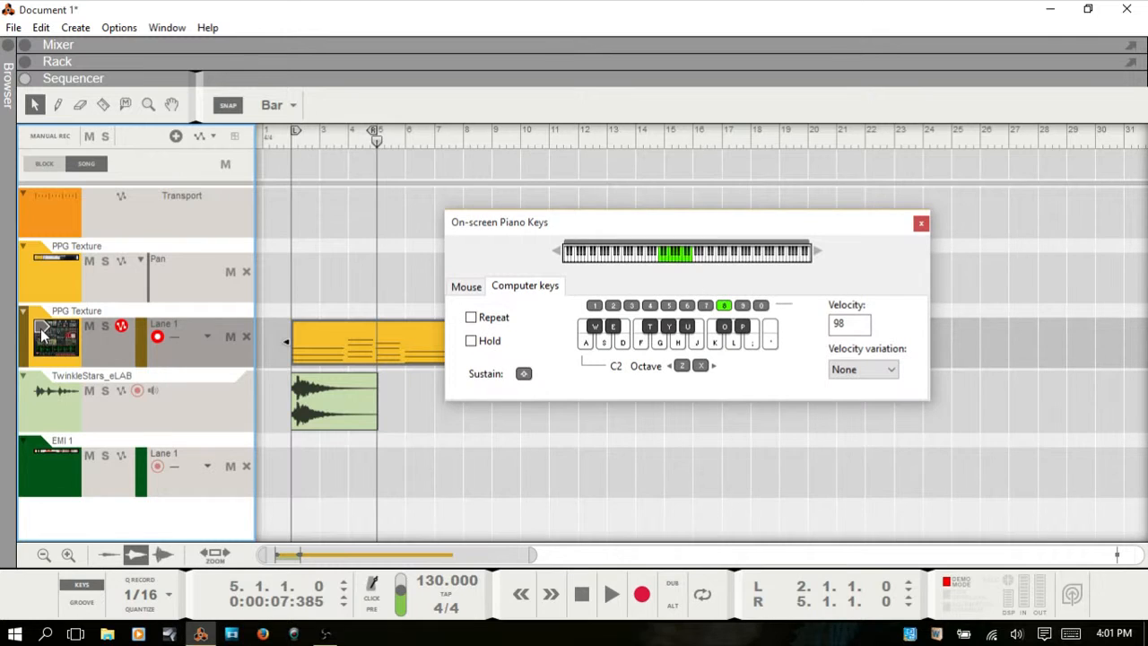
{"action": "key", "text": "d"}
{"action": "key", "text": "g"}
{"action": "key", "text": "d"}
{"action": "key", "text": "j"}
- Show the mixer's fader section, move the On-screen Piano Keys clear of the channels, and play a three-note chord
{"action": "key", "text": "F5"}
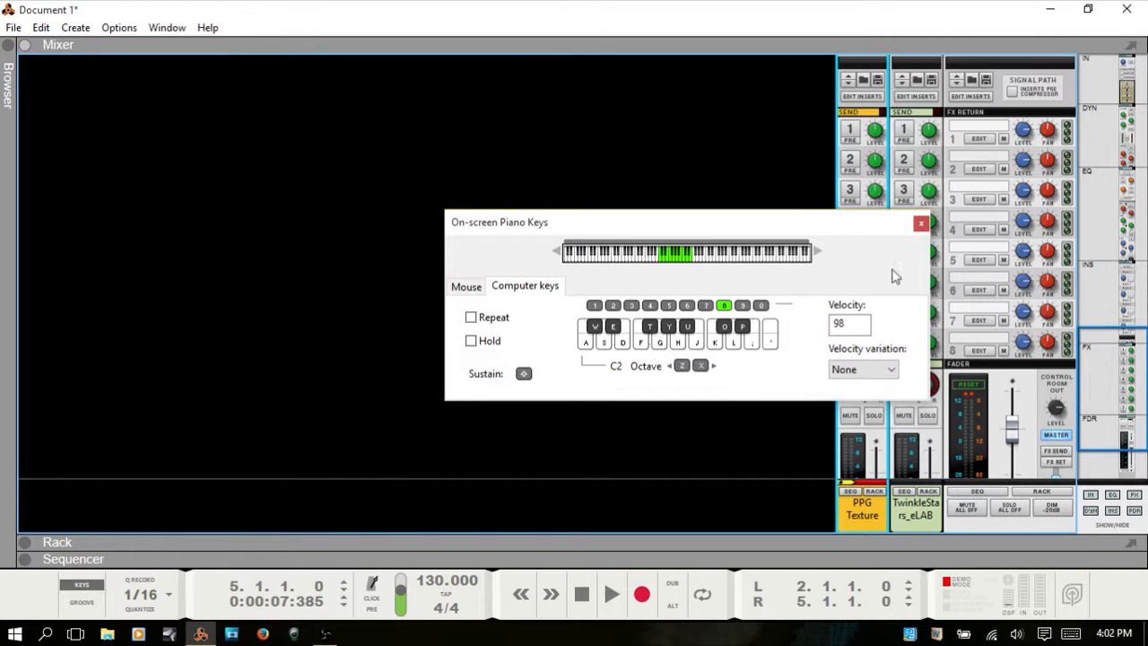
{"action": "scroll", "coordinate": [950, 287], "scroll_direction": "down", "scroll_amount": 2}
{"action": "left_click_drag", "start_coordinate": [823, 232], "coordinate": [580, 173]}
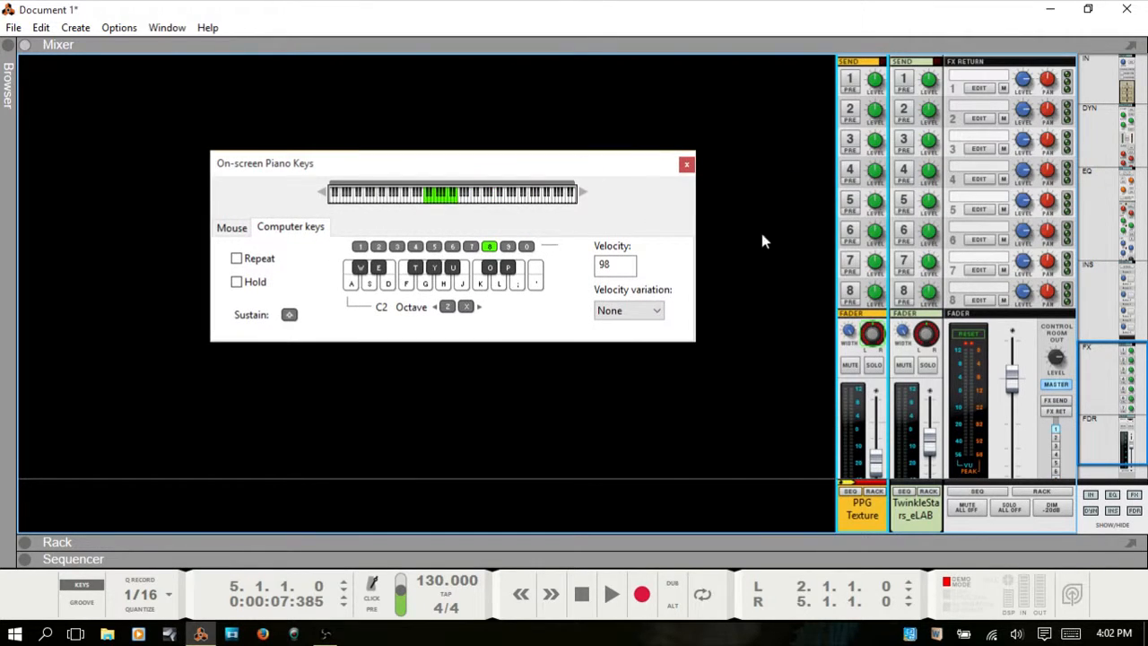
{"action": "scroll", "coordinate": [847, 280], "scroll_direction": "down", "scroll_amount": 2}
{"action": "key", "text": "s"}
{"action": "key", "text": "f"}
{"action": "key", "text": "h"}
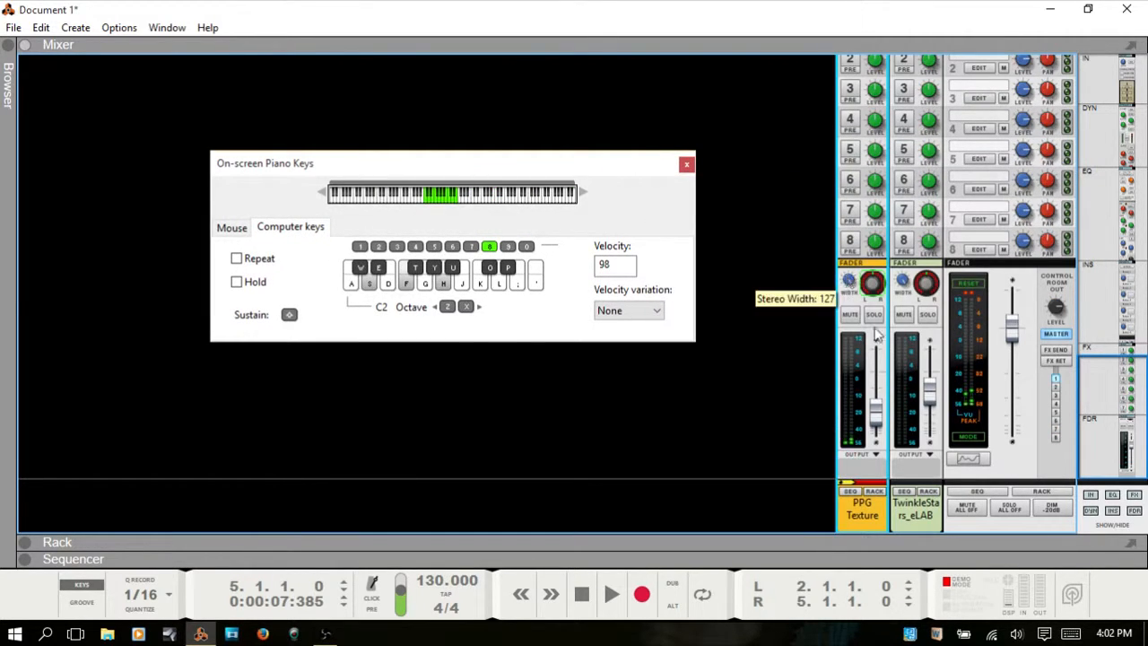
- Raise the PPG Texture channel's mixer fader, play two more chords to hear the level, and return to the sequencer
{"action": "left_click_drag", "start_coordinate": [876, 411], "coordinate": [845, 381]}
{"action": "key", "text": "d"}
{"action": "key", "text": "g"}
{"action": "key", "text": "j"}
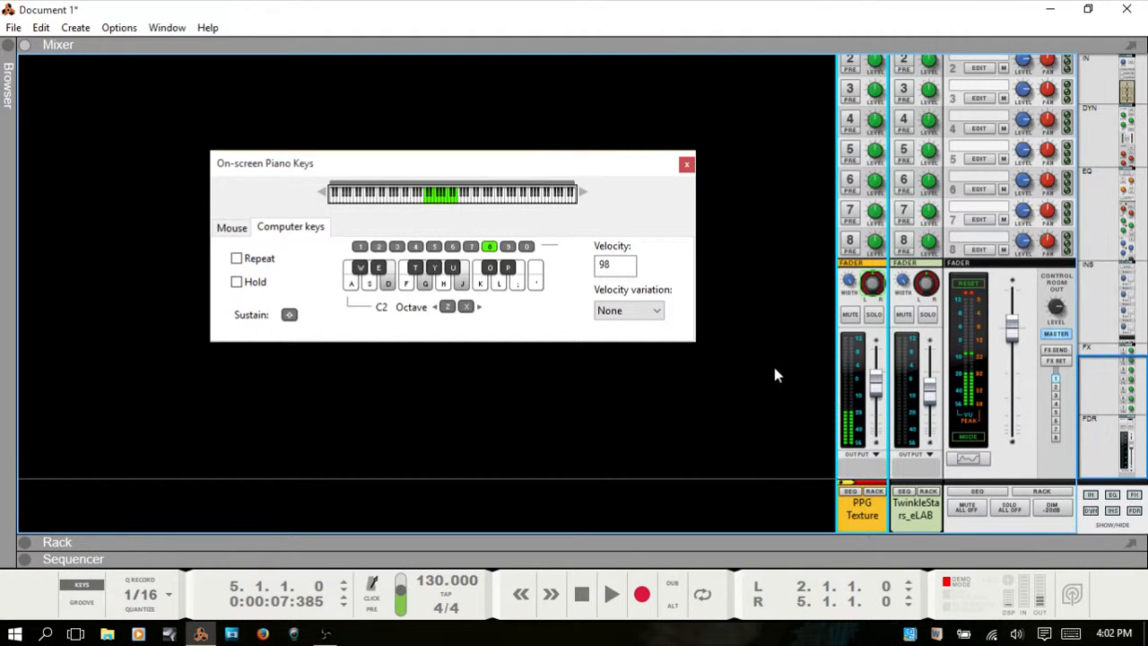
{"action": "key", "text": "h"}
{"action": "key", "text": "k"}
{"action": "key", "text": "f"}
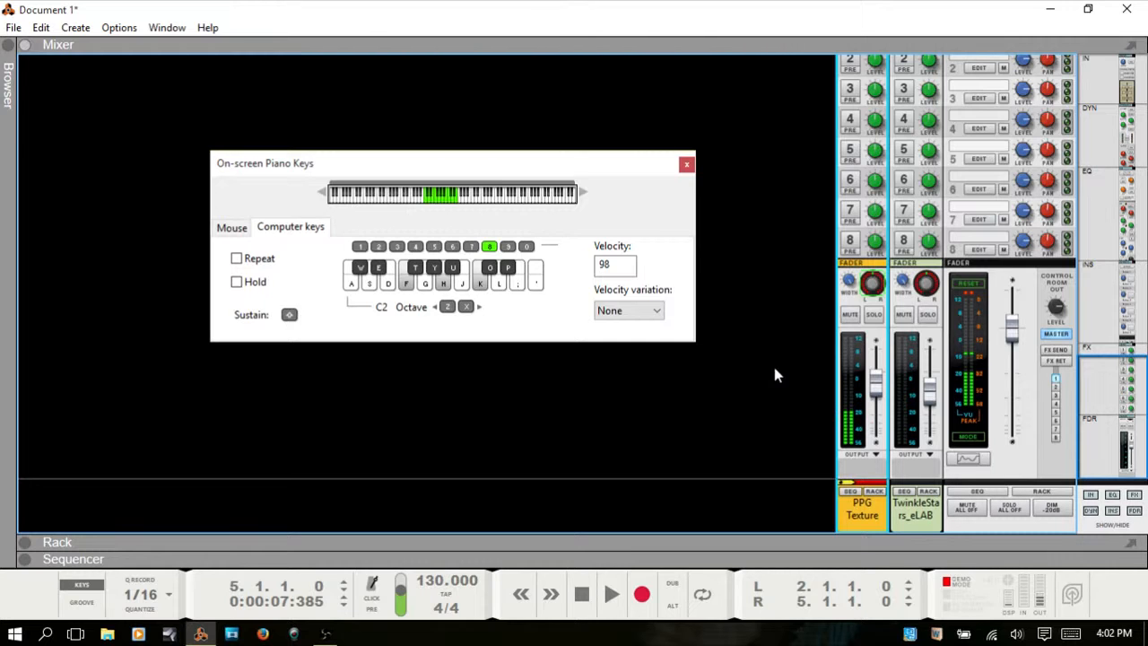
{"action": "key", "text": "F7"}
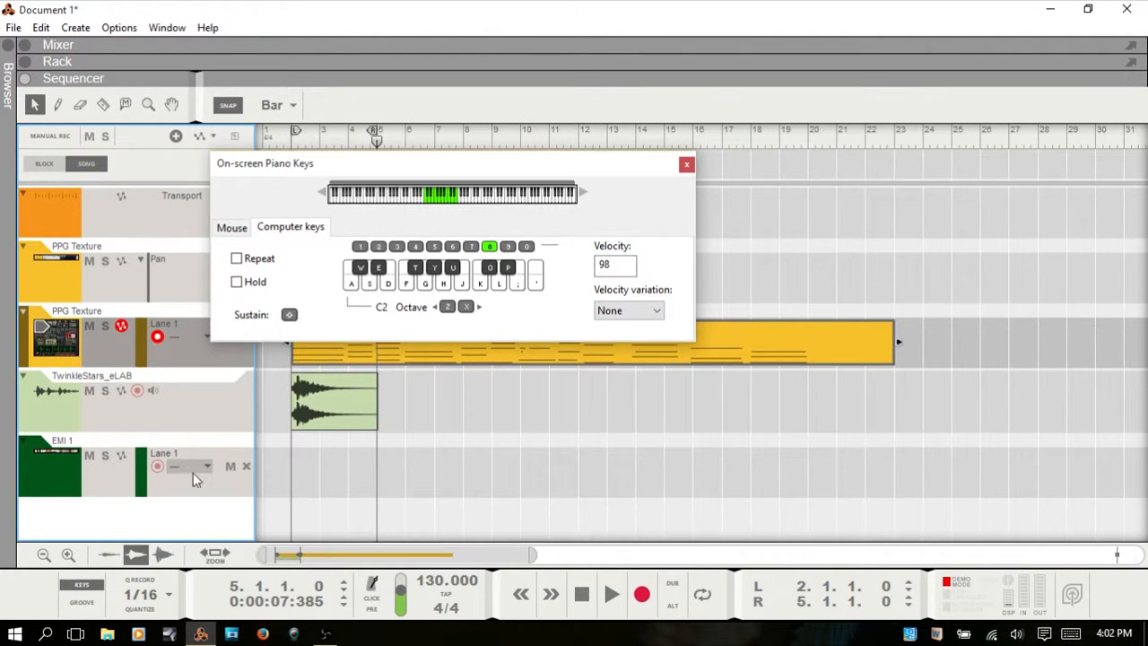
- Select the TwinkleStars_eLAB audio track in the sequencer and hide the On-screen Piano Keys
{"action": "left_click", "coordinate": [56, 421]}
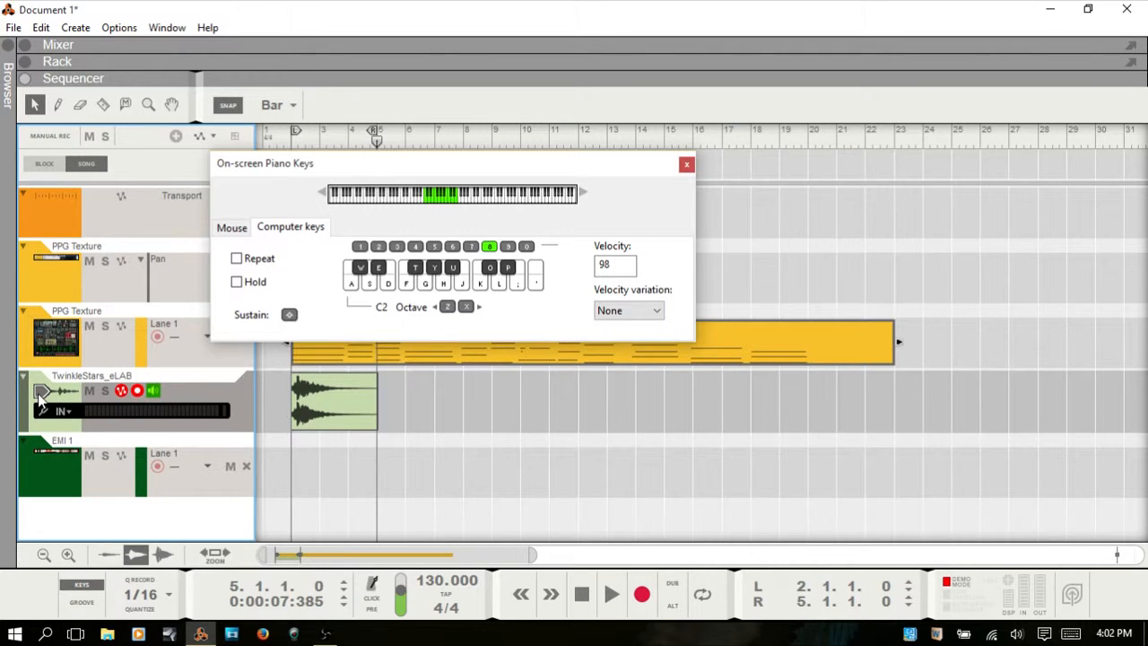
{"action": "key", "text": "F4"}
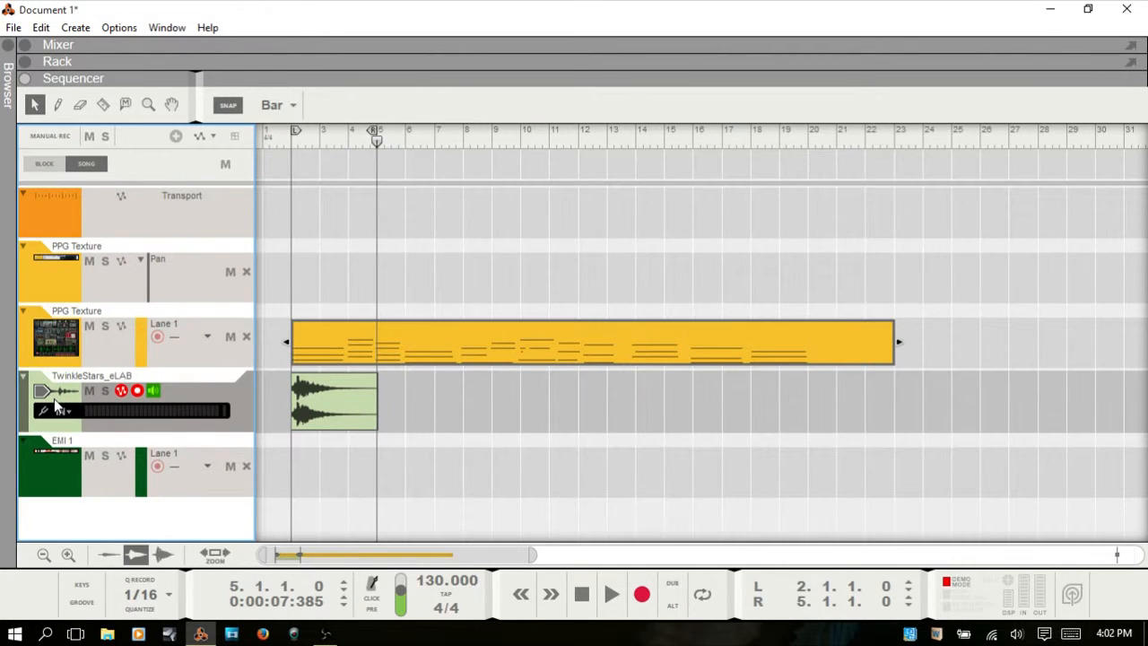
- Show the mixer and look over the TwinkleStars_eLAB channel strip from the fader through sends and inserts to the EQ
{"action": "key", "text": "F5"}
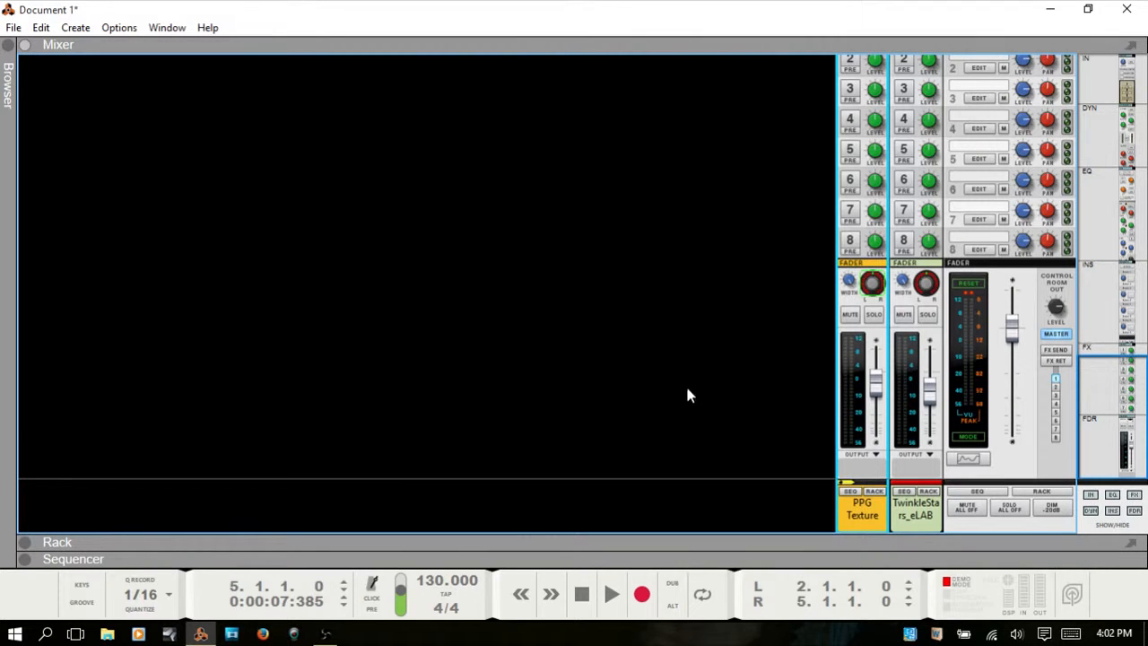
{"action": "scroll", "coordinate": [915, 429], "scroll_direction": "up", "scroll_amount": 3}
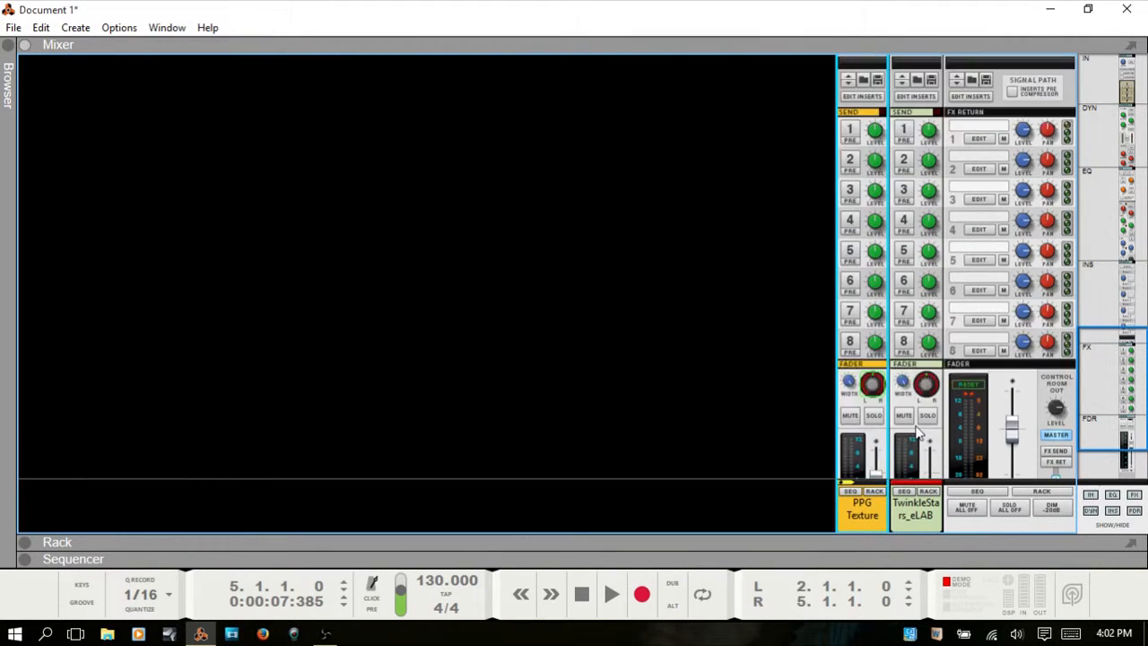
{"action": "scroll", "coordinate": [915, 429], "scroll_direction": "up", "scroll_amount": 1}
{"action": "scroll", "coordinate": [929, 327], "scroll_direction": "up", "scroll_amount": 3}
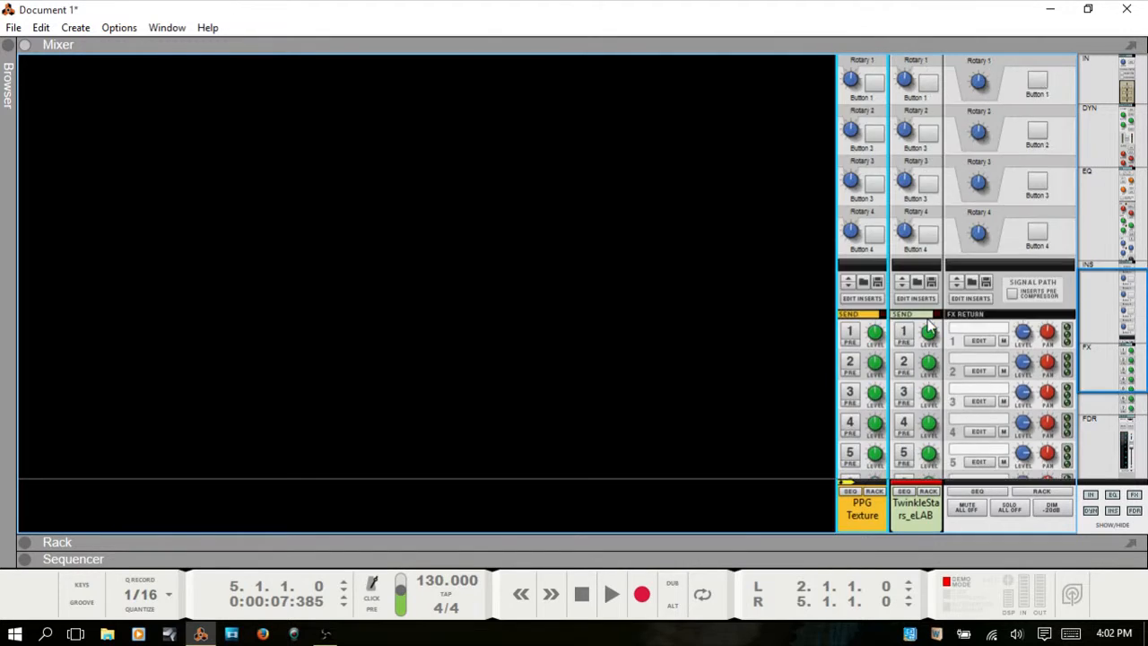
{"action": "scroll", "coordinate": [929, 327], "scroll_direction": "up", "scroll_amount": 5}
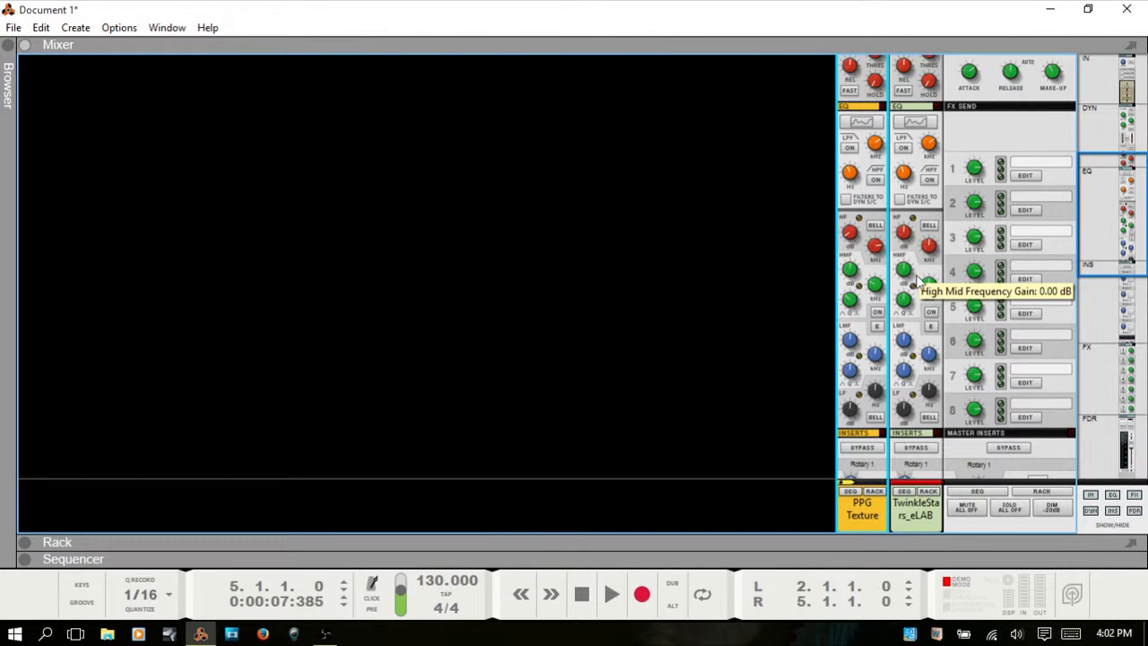
{"action": "scroll", "coordinate": [931, 305], "scroll_direction": "up", "scroll_amount": 2}
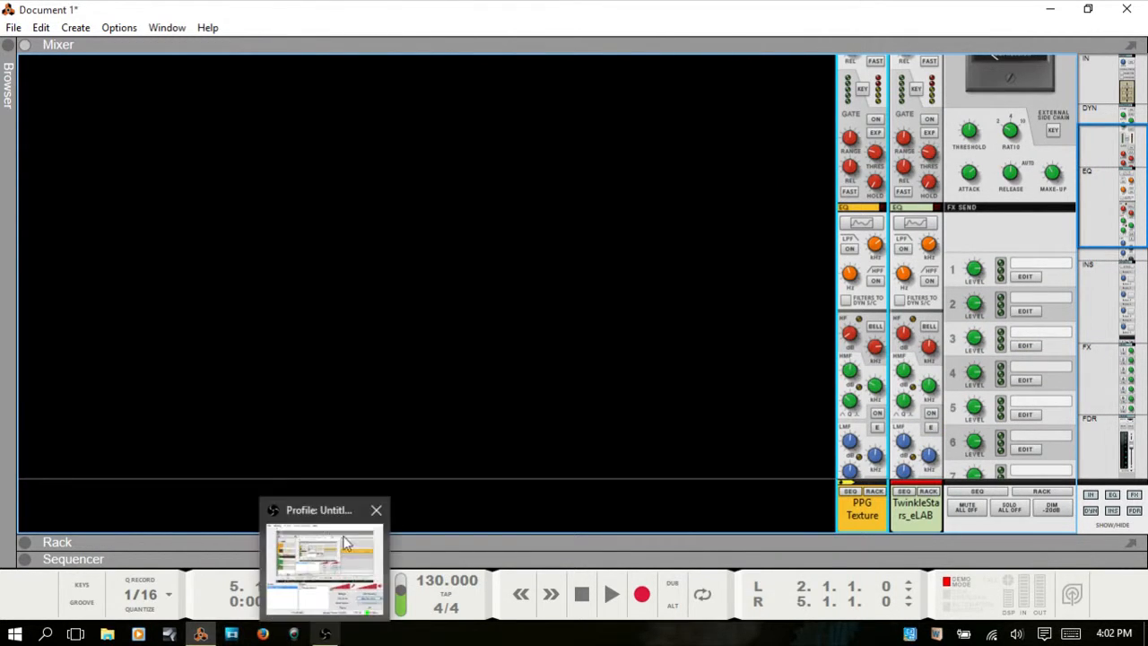
- Return to the sequencer and draw an empty five-bar clip from bar 23 on the PPG Texture instrument lane
{"action": "key", "text": "F7"}
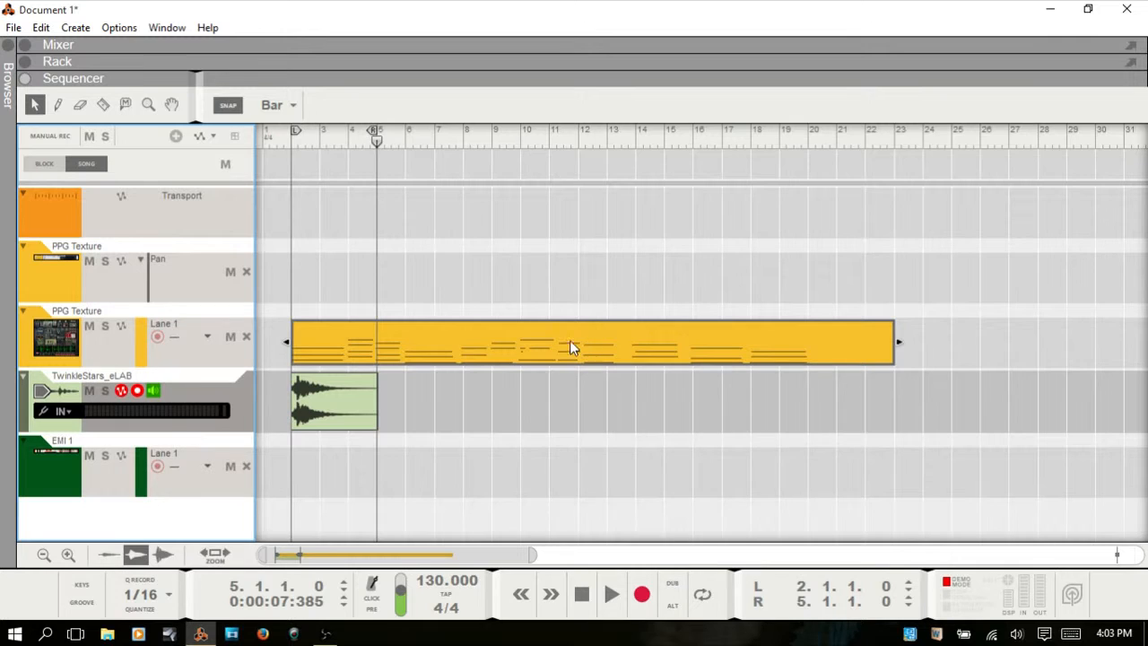
{"action": "key", "text": "alt"}
{"action": "left_click_drag", "start_coordinate": [909, 328], "coordinate": [1021, 328]}
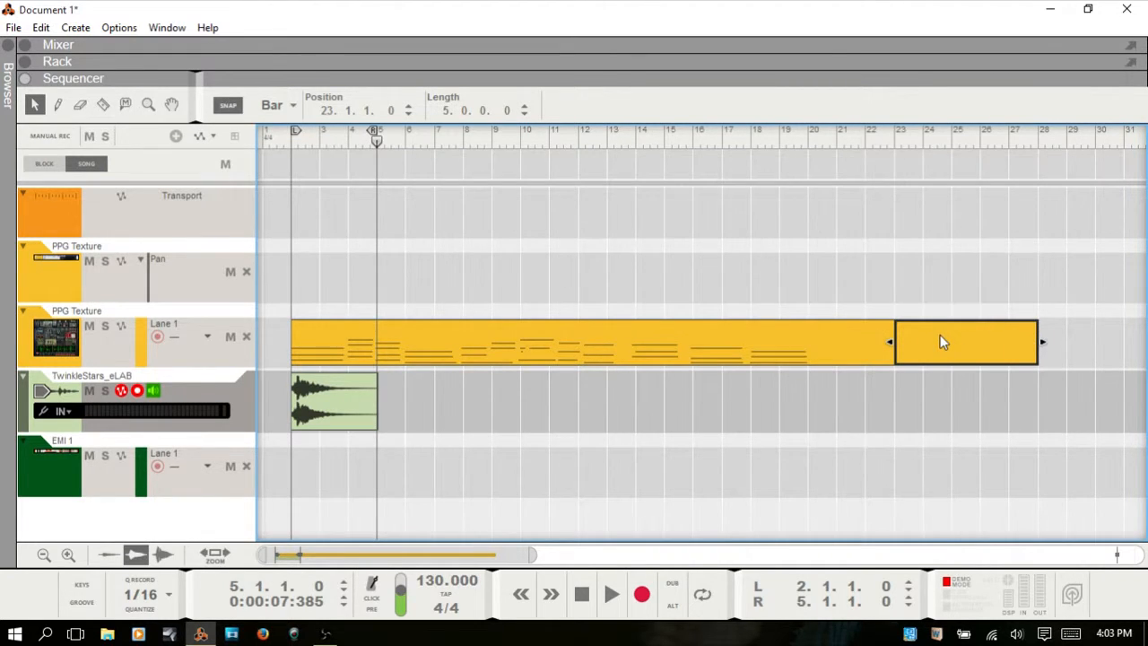
- Switch to the Pencil and Eraser tools, trying the temporary alternate tool of each, and deselect the new clip
{"action": "key", "text": "p"}
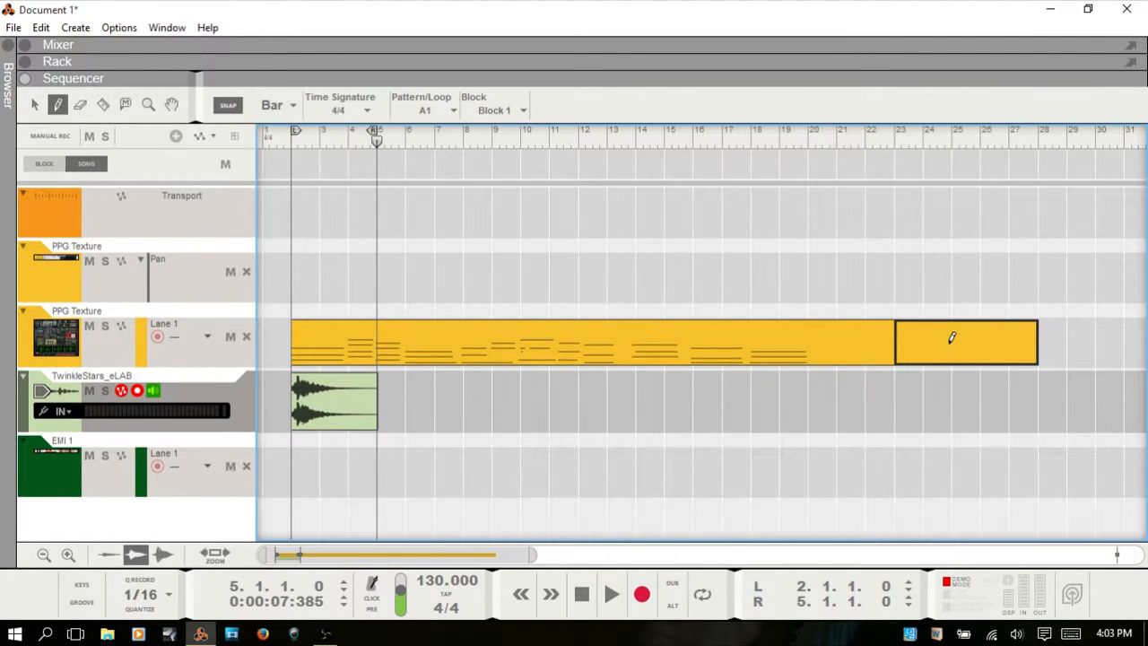
{"action": "key", "text": "alt"}
{"action": "mouse_move", "coordinate": [935, 344]}
{"action": "left_mouse_down"}
{"action": "mouse_move", "coordinate": [987, 338]}
{"action": "mouse_move", "coordinate": [938, 344]}
{"action": "left_mouse_up"}
{"action": "key", "text": "e"}
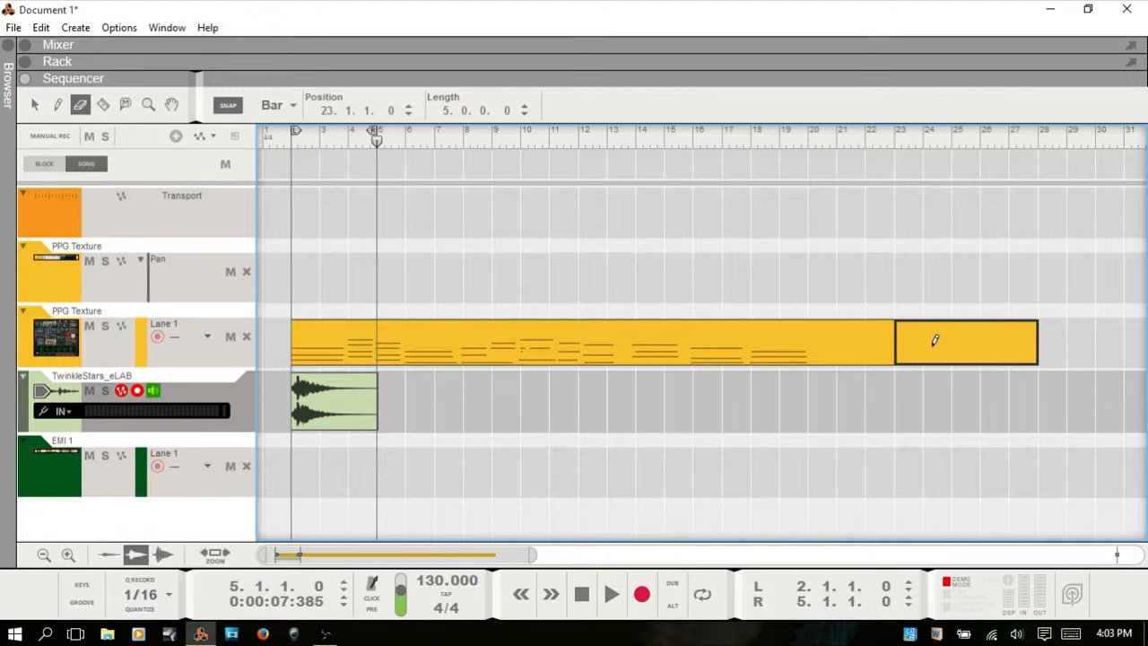
{"action": "key", "text": "alt"}
{"action": "key", "text": "alt"}
{"action": "left_click", "coordinate": [963, 289]}
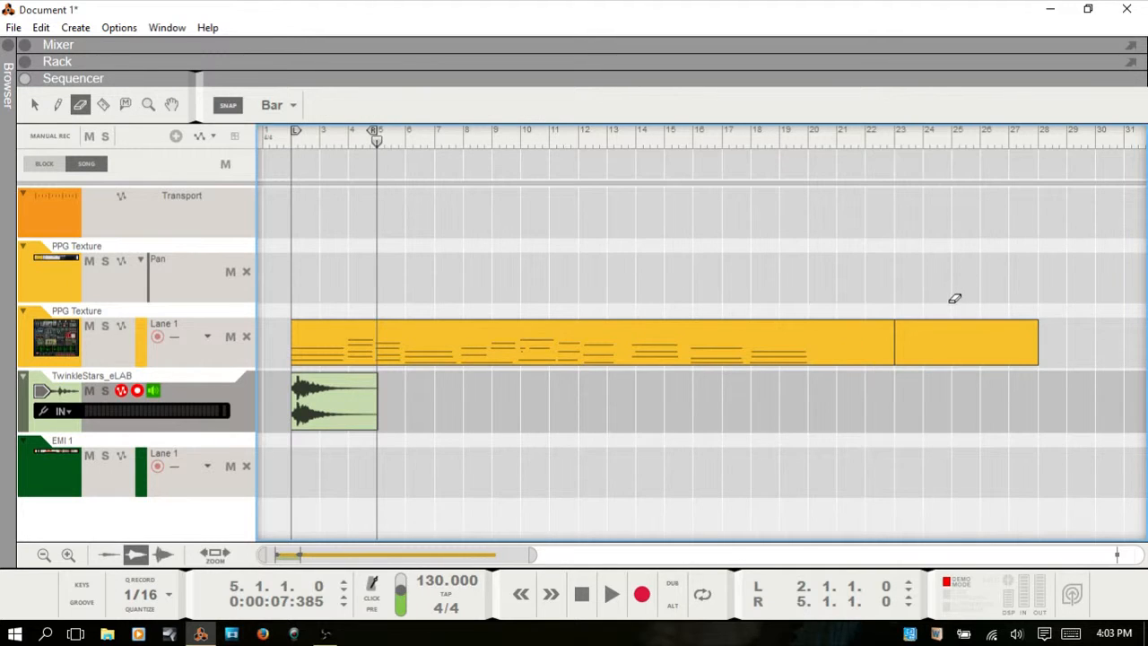
- Switch to the Razor tool and the Mute tool, trying the temporary alternate tool of each over the arrangement
{"action": "key", "text": "r"}
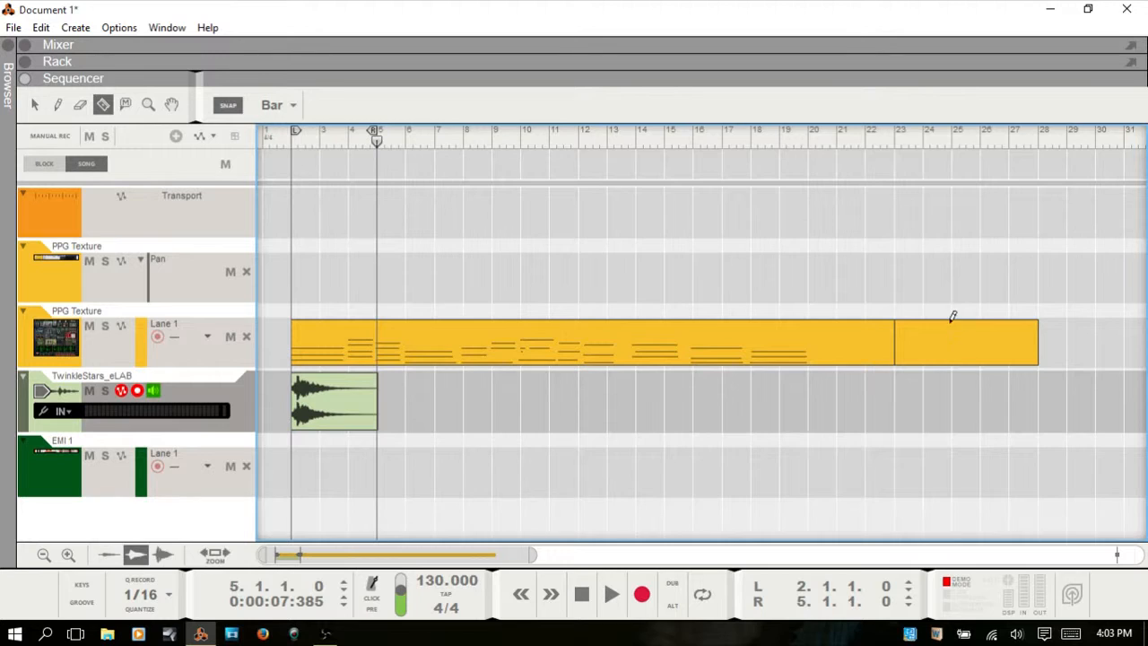
{"action": "key", "text": "alt"}
{"action": "key", "text": "alt"}
{"action": "key", "text": "t"}
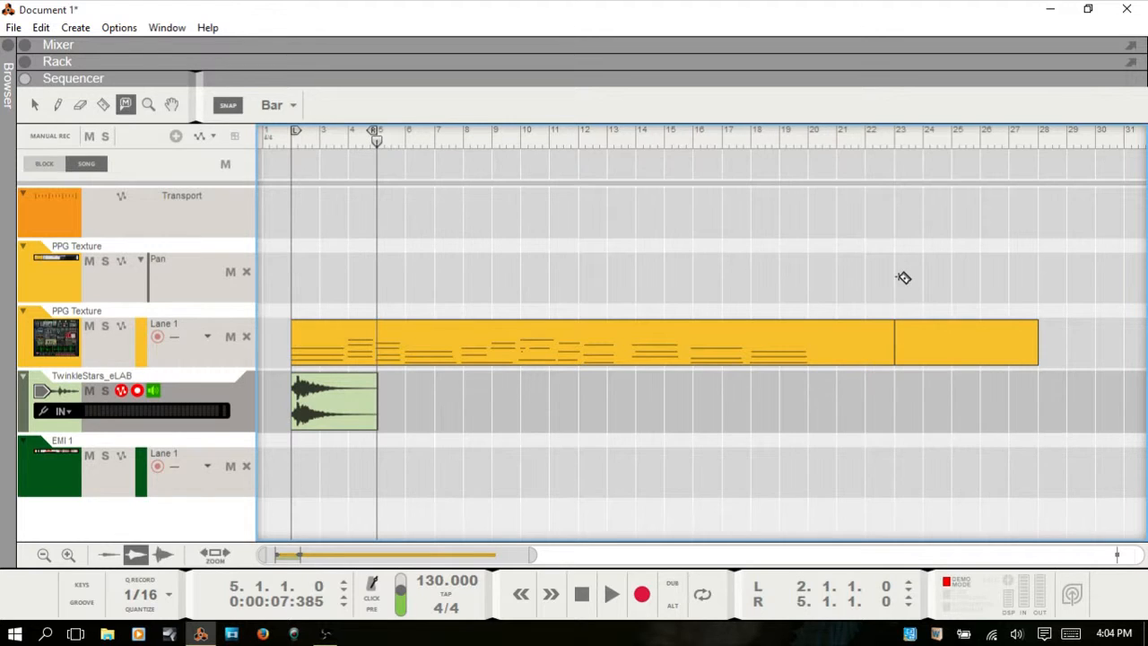
{"action": "key", "text": "alt"}
{"action": "key", "text": "alt"}
- Zoom in on the arrangement near the end of the PPG Texture clips with the Magnifying Glass tool
{"action": "key", "text": "y"}
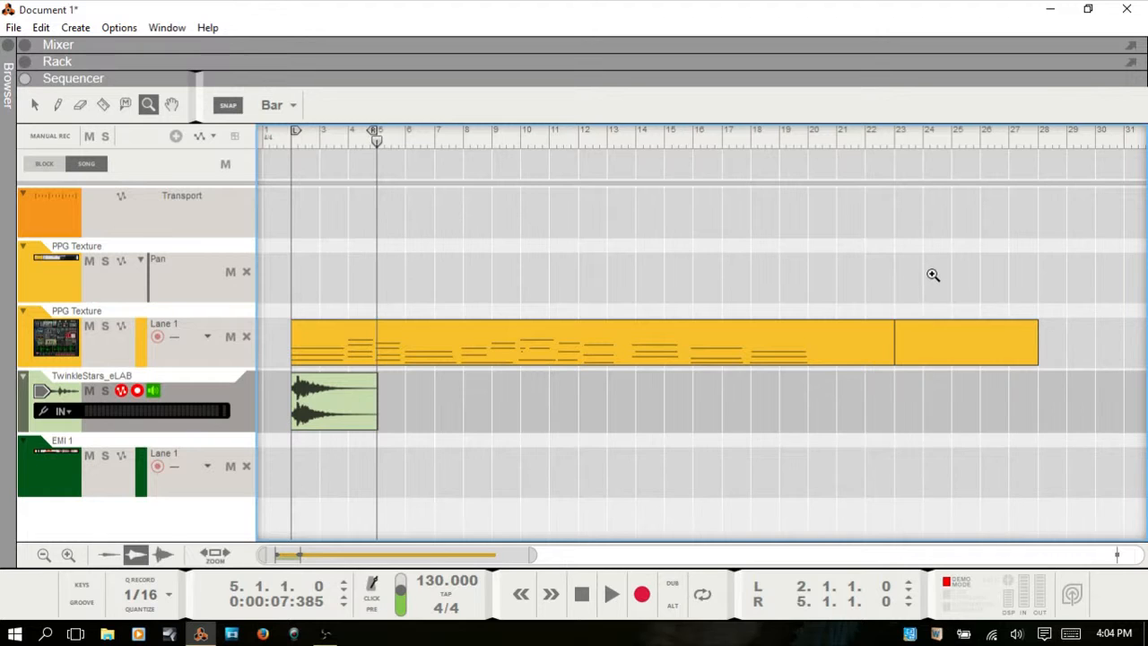
{"action": "left_click_drag", "start_coordinate": [925, 280], "coordinate": [1020, 305]}
{"action": "left_click", "coordinate": [943, 281]}
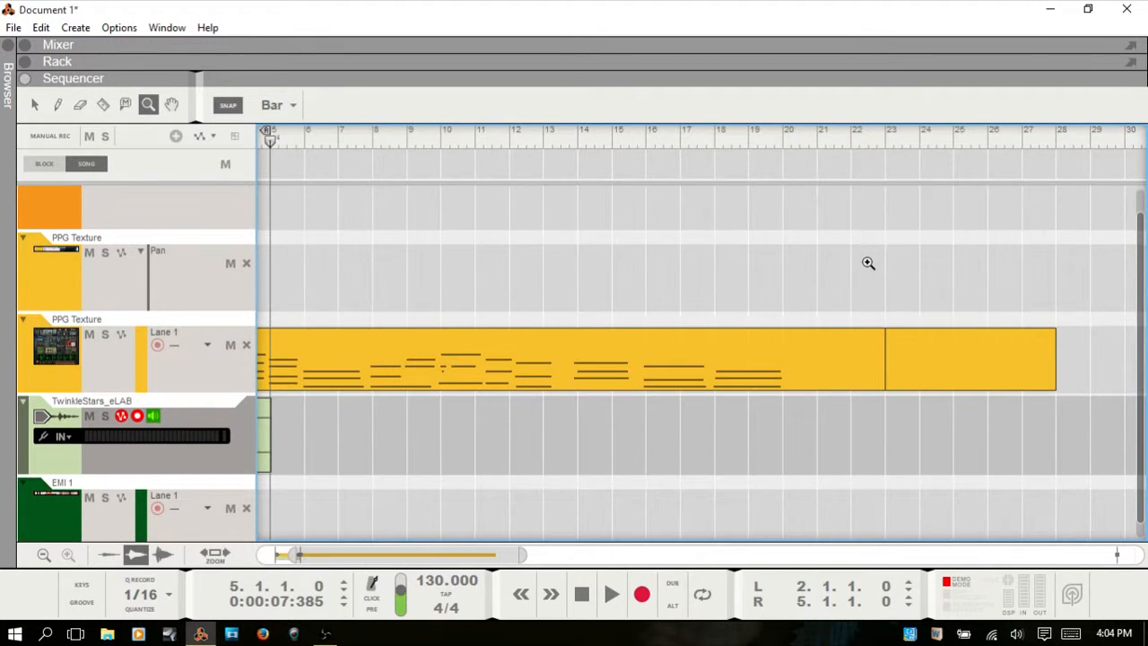
- Pan the arrangement with the Hand tool, magnifying it through the temporary alternate tool, and restore the Selection tool
{"action": "key", "text": "u"}
{"action": "left_click_drag", "start_coordinate": [887, 278], "coordinate": [796, 284]}
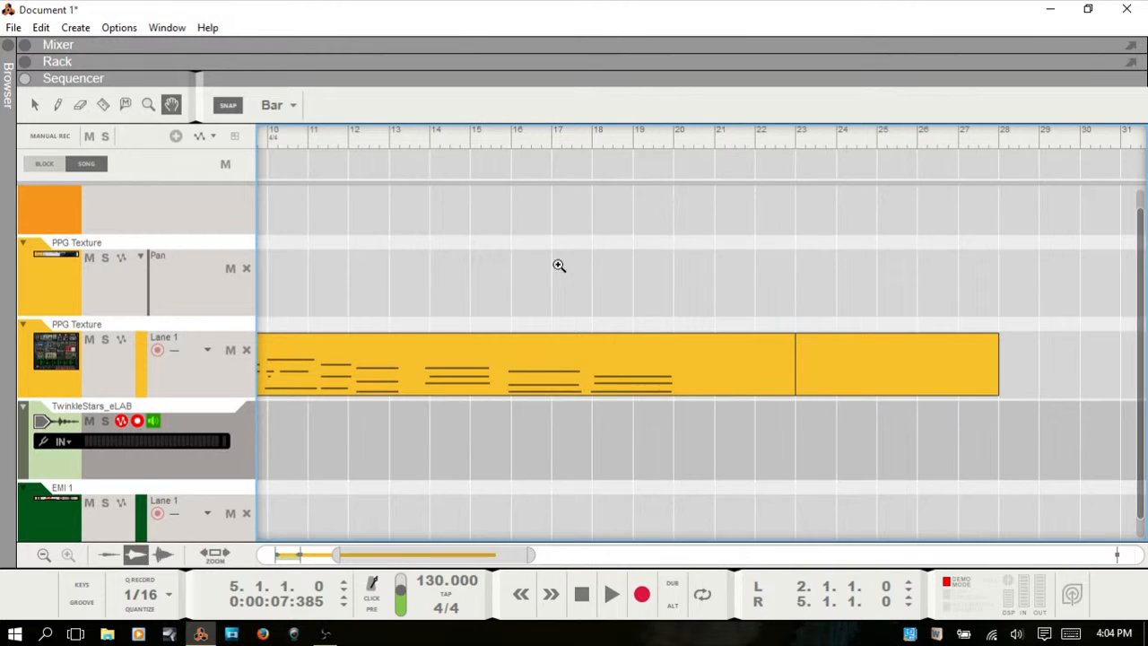
{"action": "left_click", "coordinate": [469, 271]}
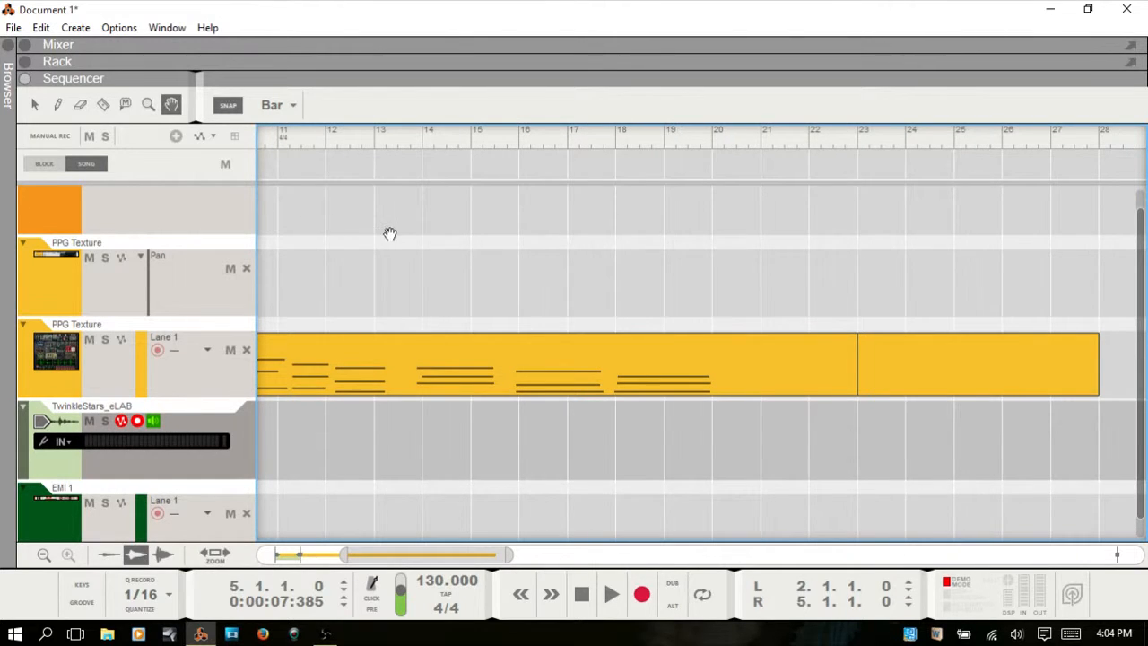
{"action": "key", "text": "q"}
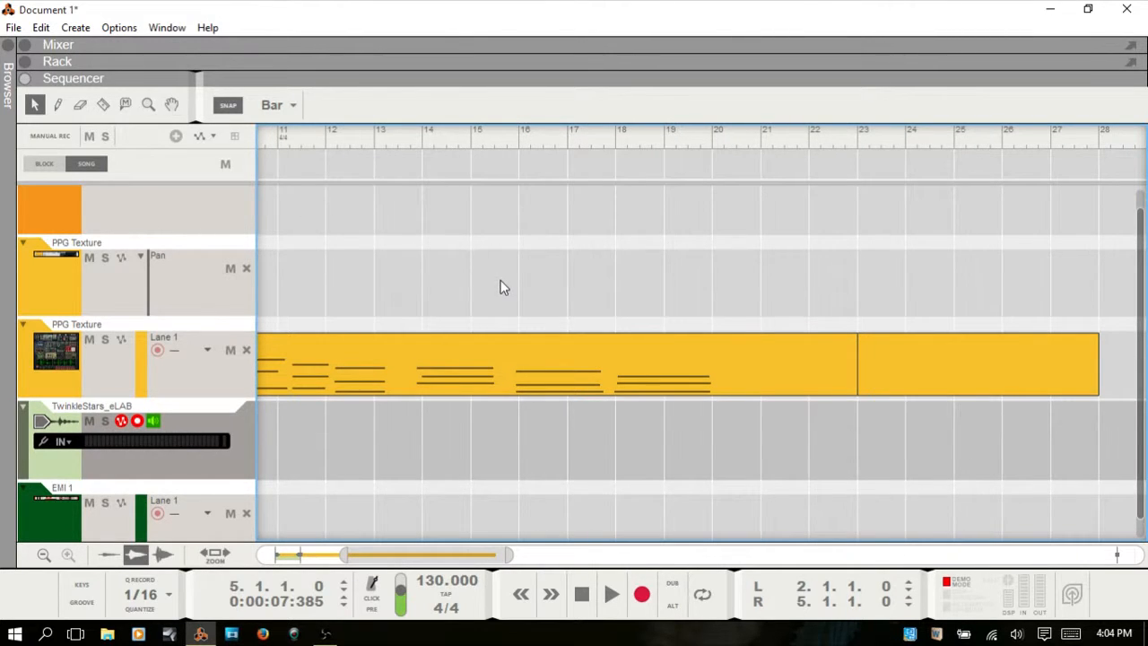